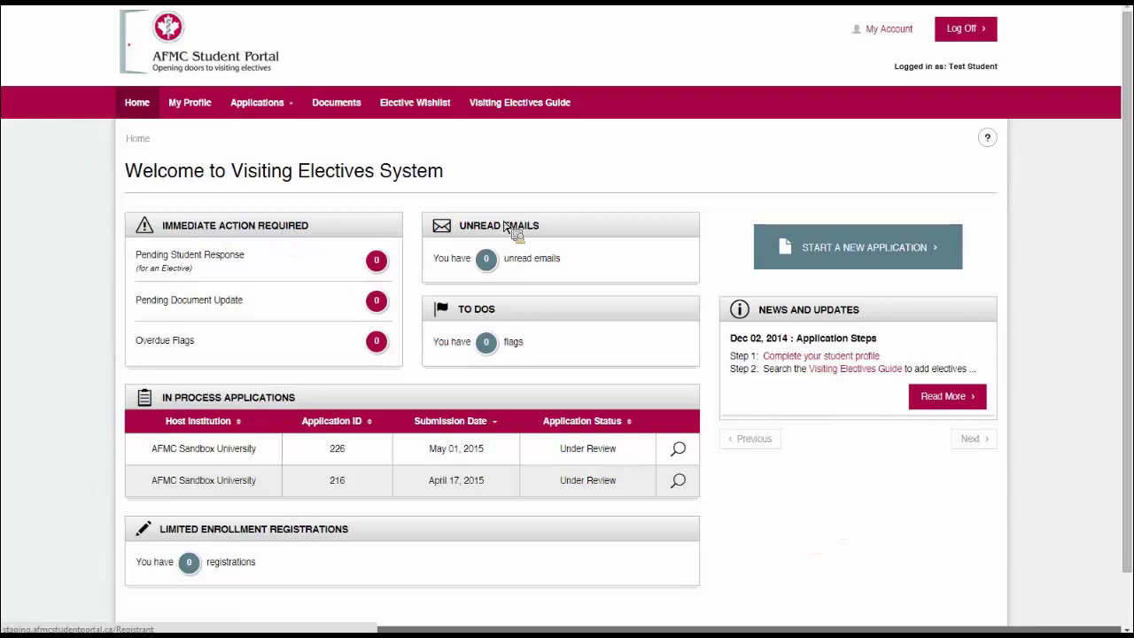
Review the dashboard's Unread Emails panel and in-process applications table.
drag(473, 226, 524, 357)
click(480, 400)
drag(163, 398, 557, 502)
click(586, 493)
mouse_move(672, 458)
mouse_down()
mouse_move(671, 437)
mouse_move(447, 434)
mouse_move(398, 472)
mouse_move(544, 466)
mouse_move(580, 340)
mouse_move(568, 128)
mouse_move(868, 264)
mouse_move(926, 213)
mouse_move(919, 246)
mouse_move(895, 257)
mouse_up()
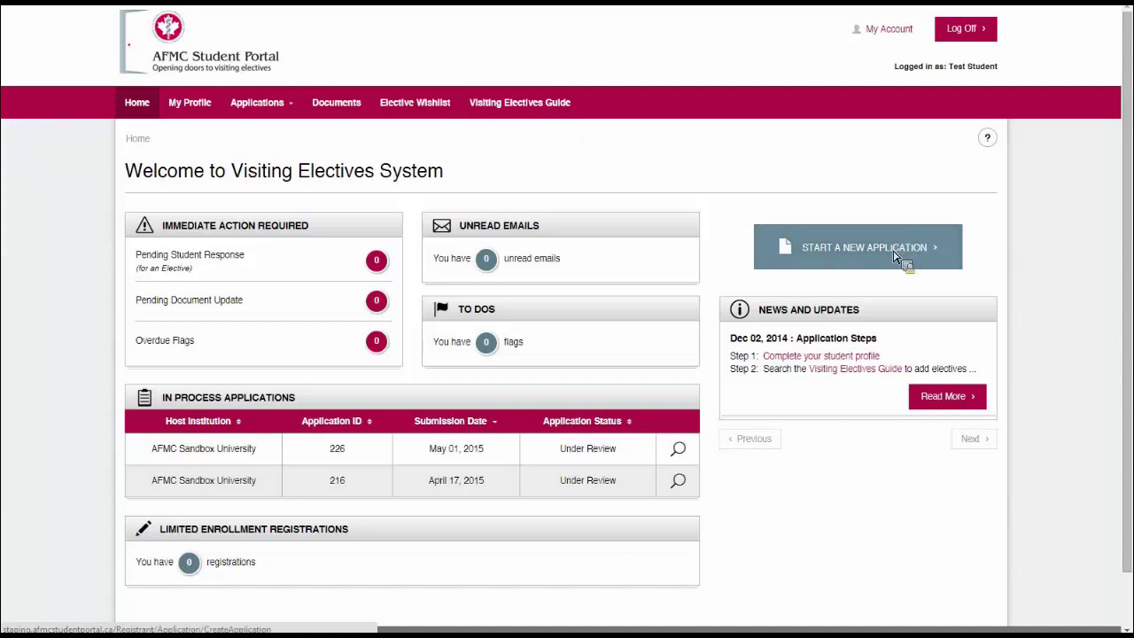
Start a new elective application, browse the medical school list, then return to the dashboard.
click(895, 257)
click(336, 239)
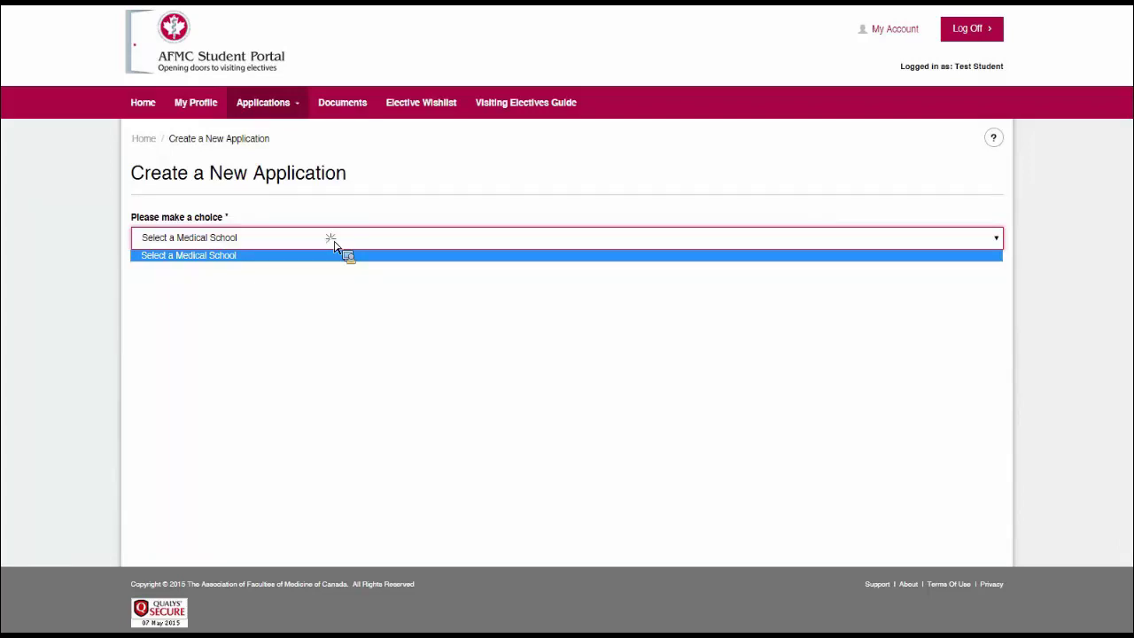
click(335, 250)
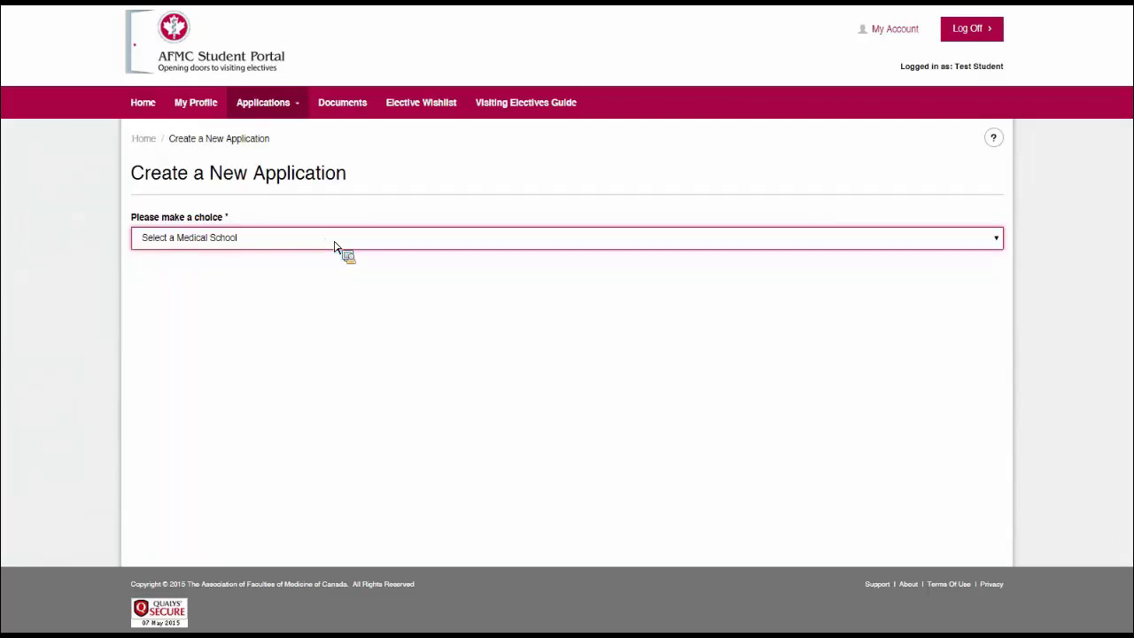
click(154, 104)
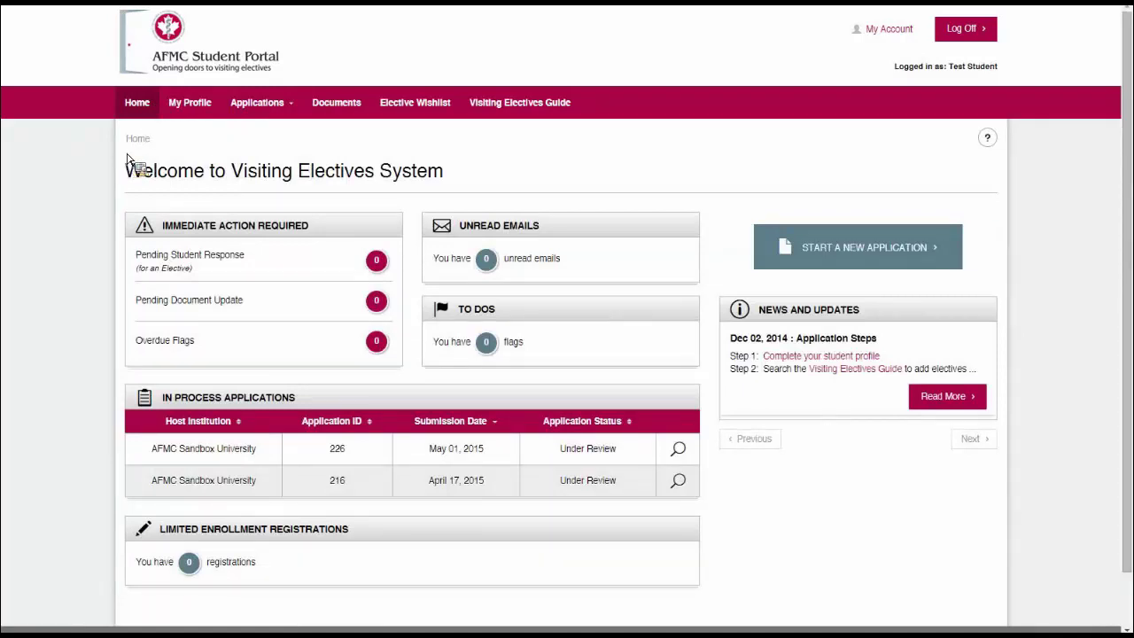
Open My Profile and look through the Personal tab.
click(197, 104)
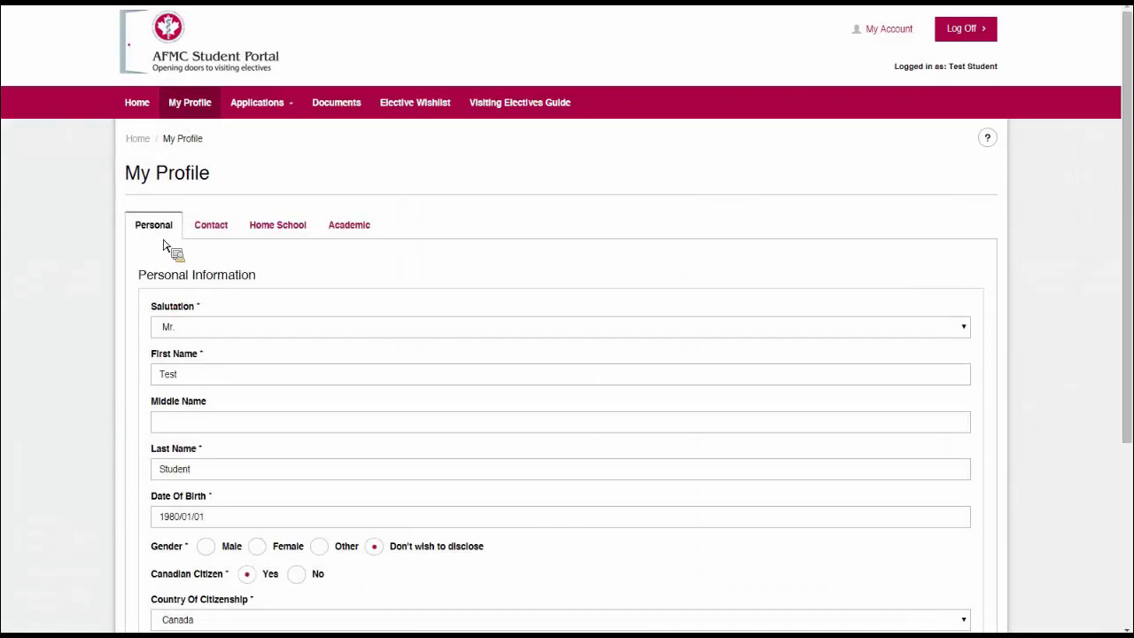
scroll(252, 285, down, 3)
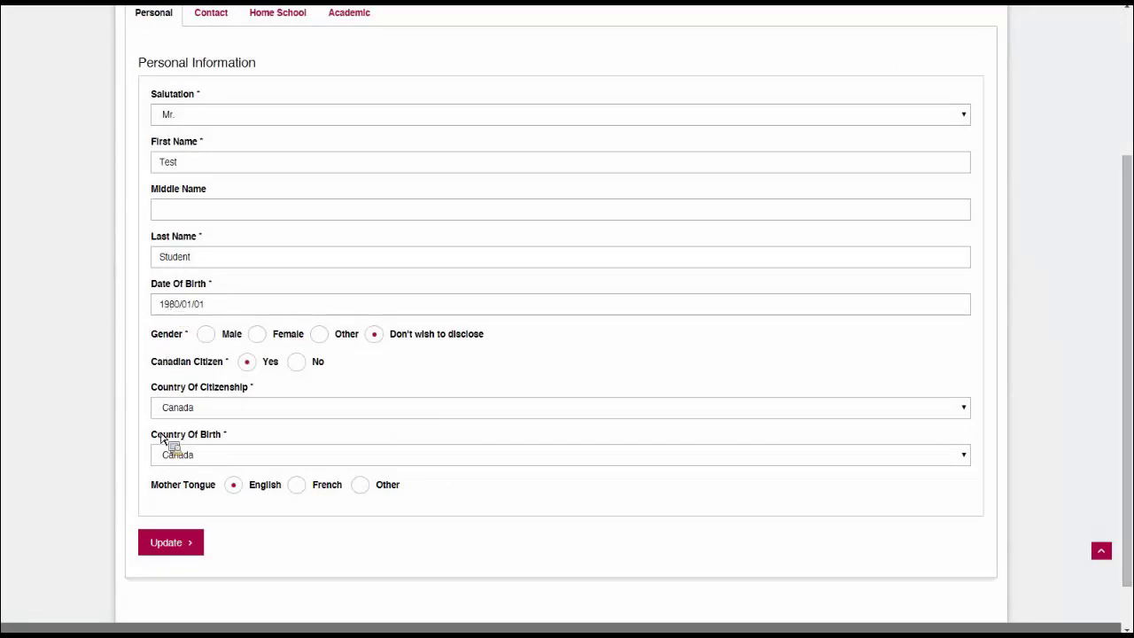
scroll(202, 429, up, 3)
Review the Contact tab, then bring up the Home School tab showing University of Ottawa.
click(223, 225)
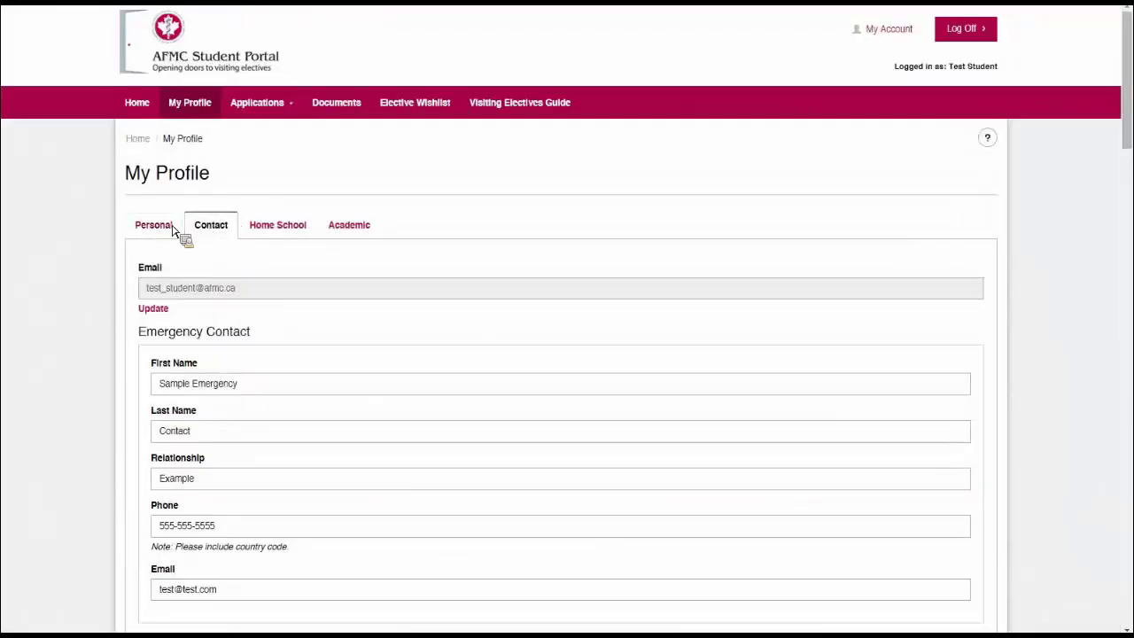
scroll(132, 253, down, 2)
scroll(134, 224, down, 10)
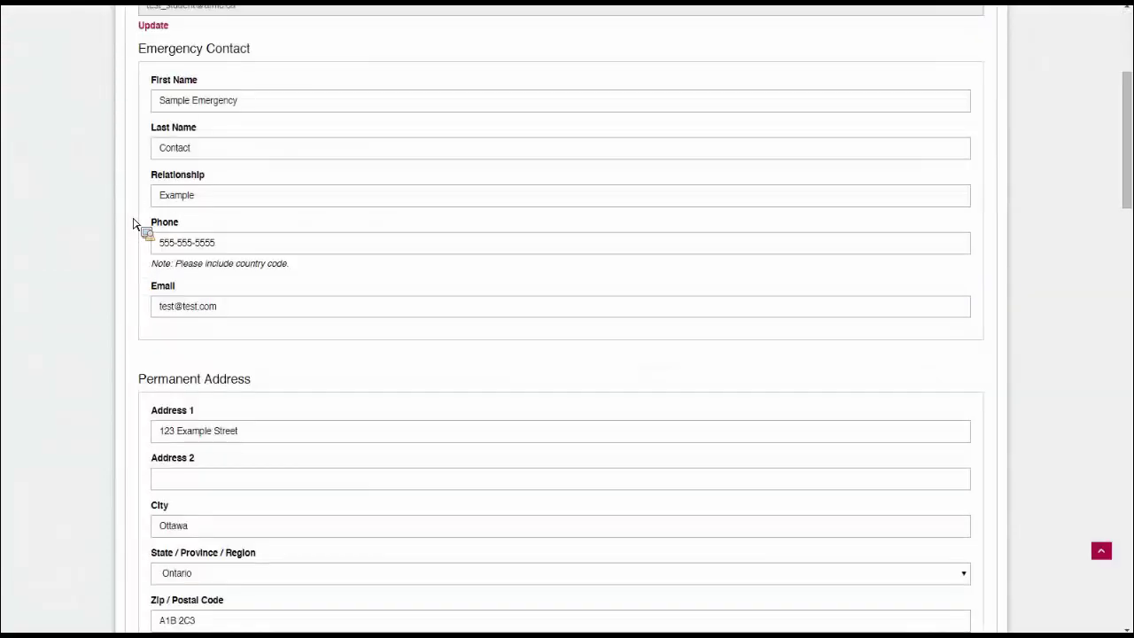
scroll(134, 224, down, 10)
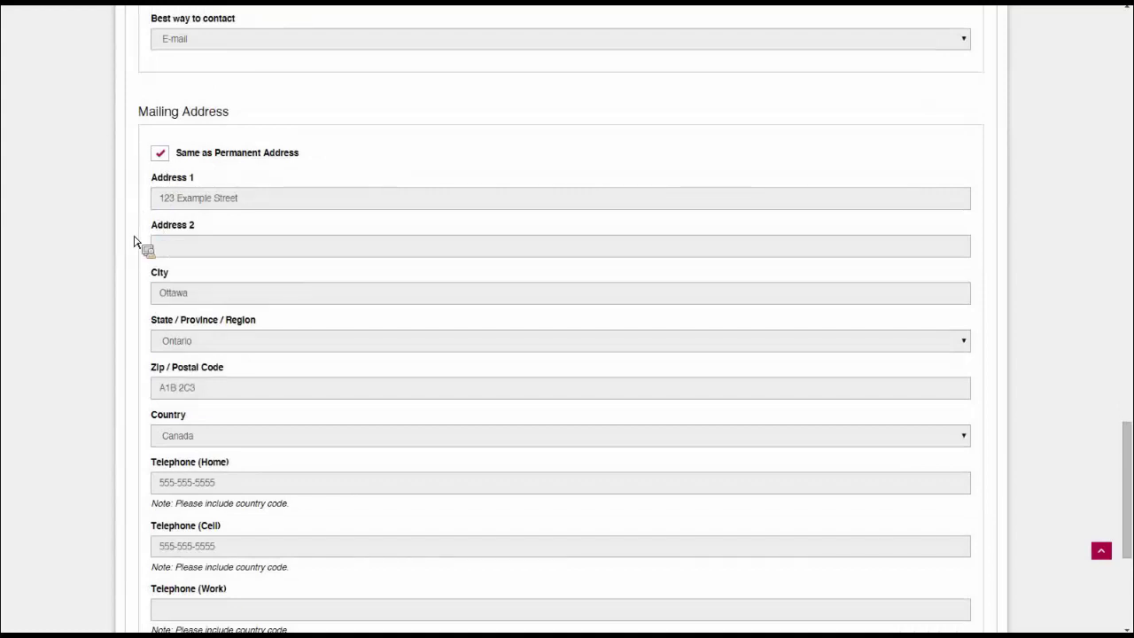
scroll(134, 228, down, 3)
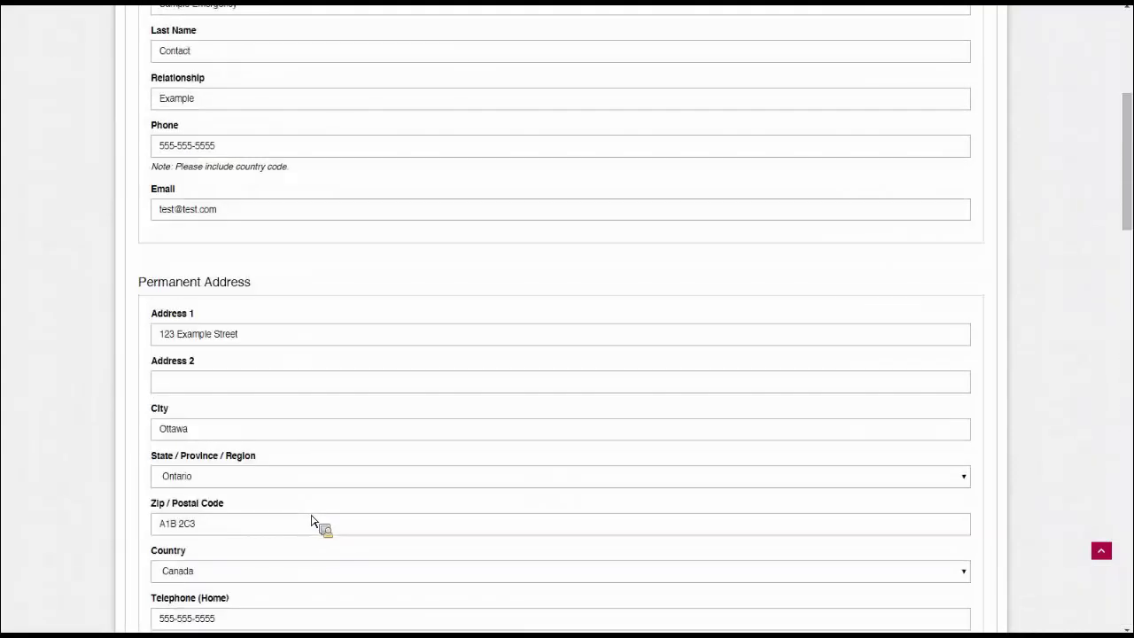
click(294, 237)
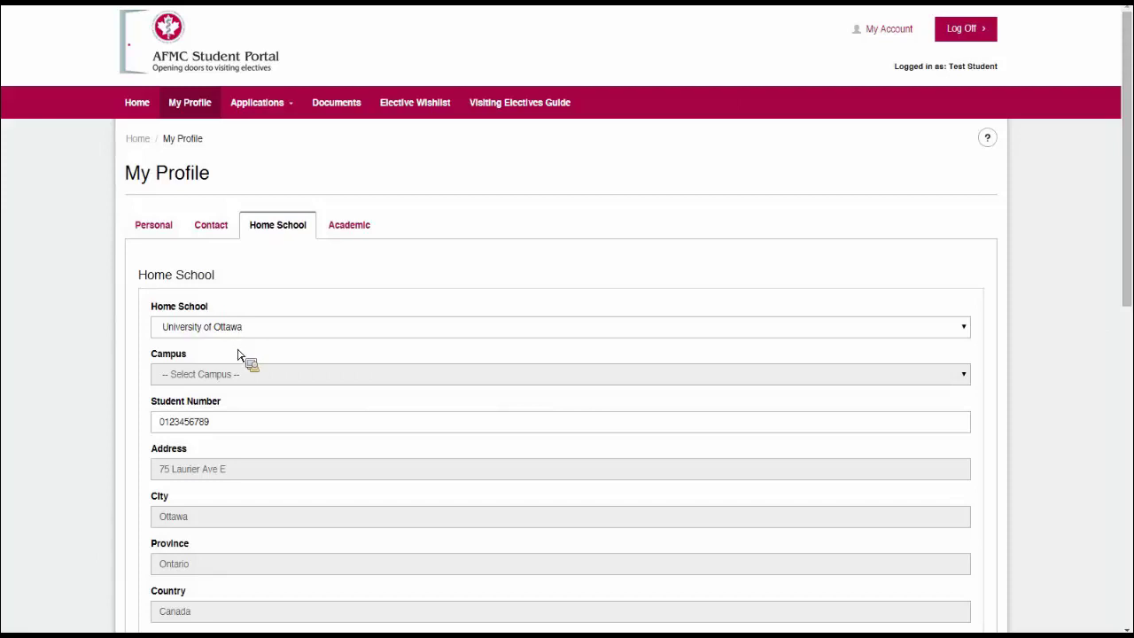
Read the Home School Official details, then switch to the Academic tab's rotations and electives.
scroll(257, 337, down, 1)
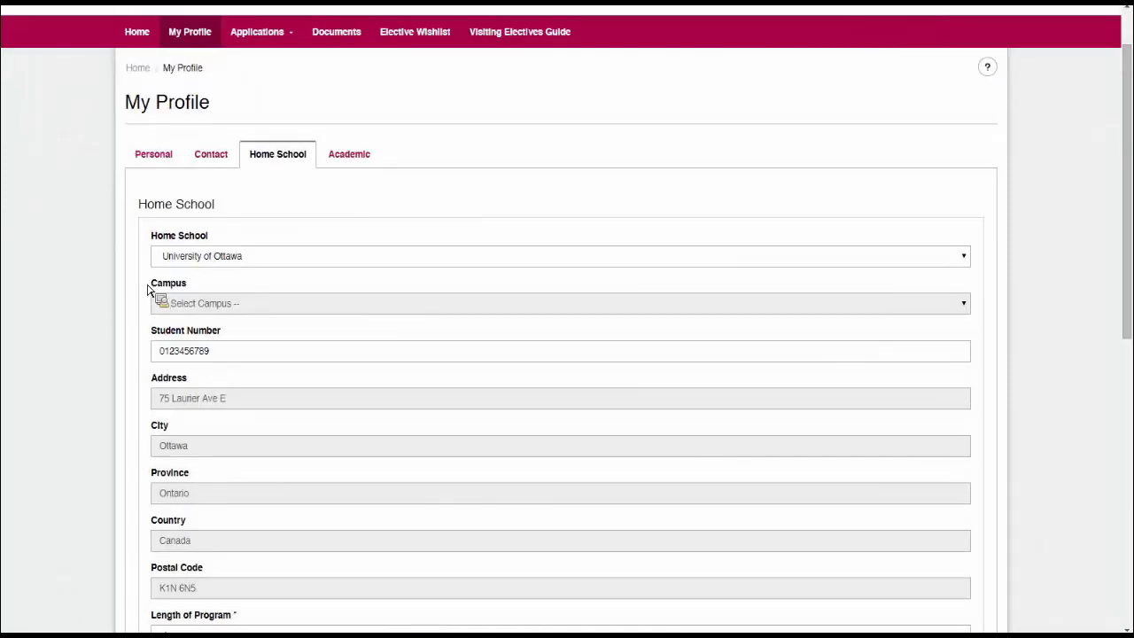
scroll(148, 292, down, 1)
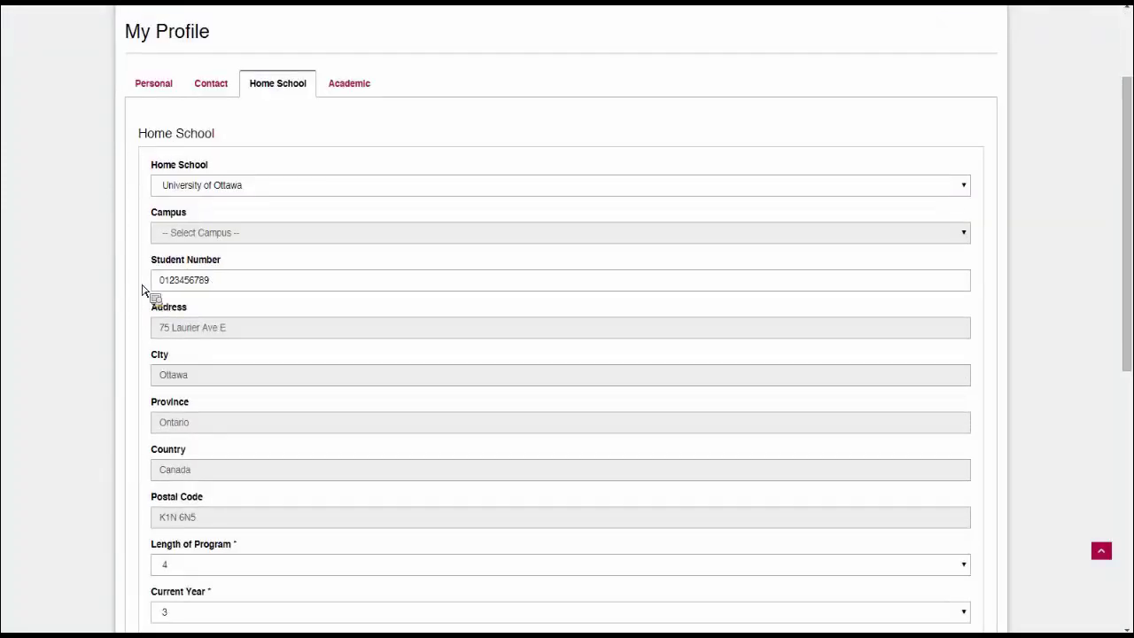
scroll(127, 293, down, 3)
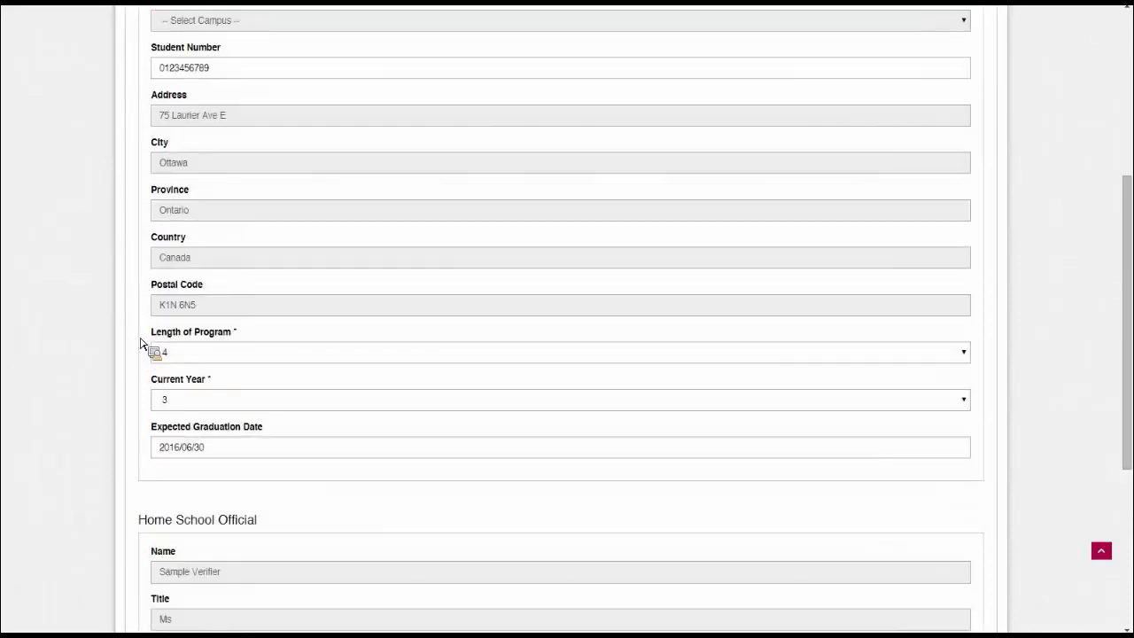
scroll(141, 344, down, 4)
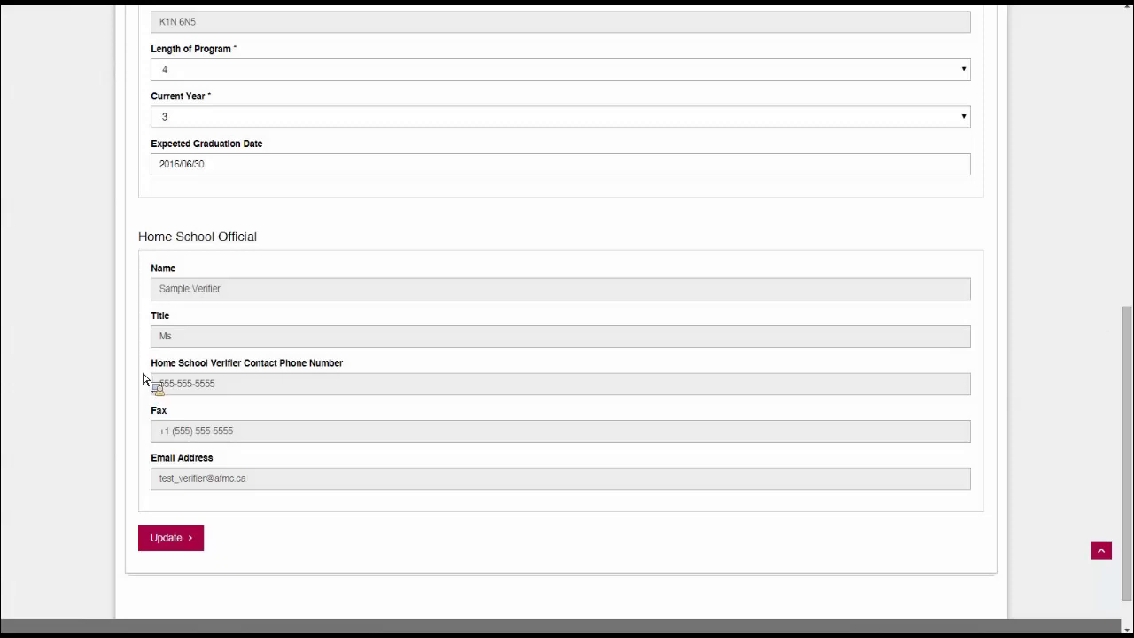
drag(195, 469, 203, 506)
click(203, 506)
scroll(314, 554, up, 10)
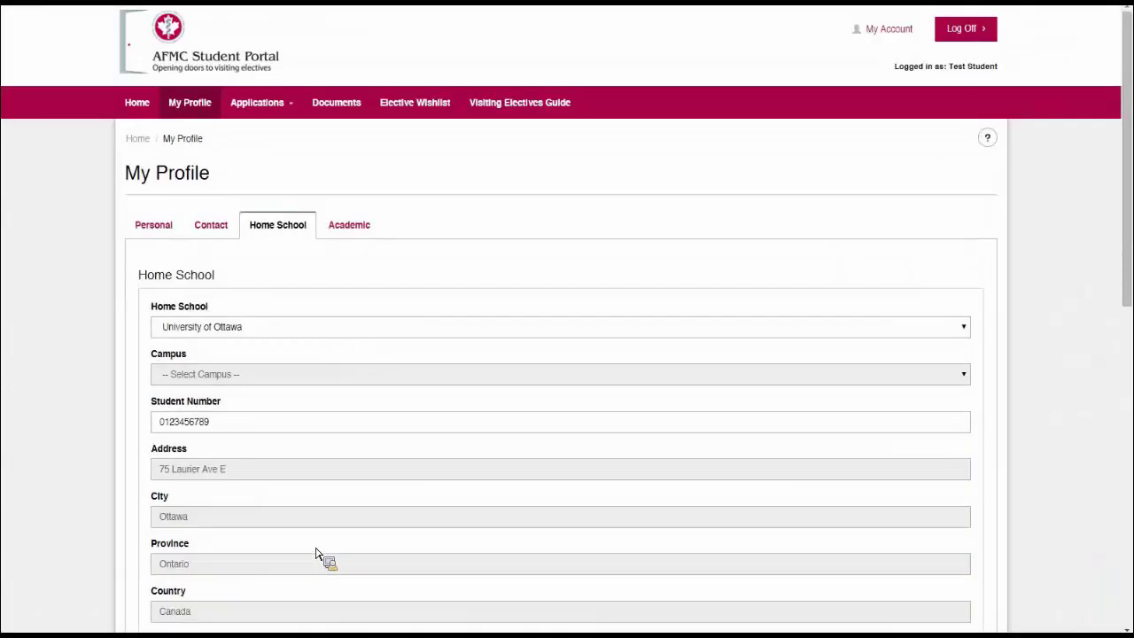
click(354, 226)
drag(307, 242, 302, 245)
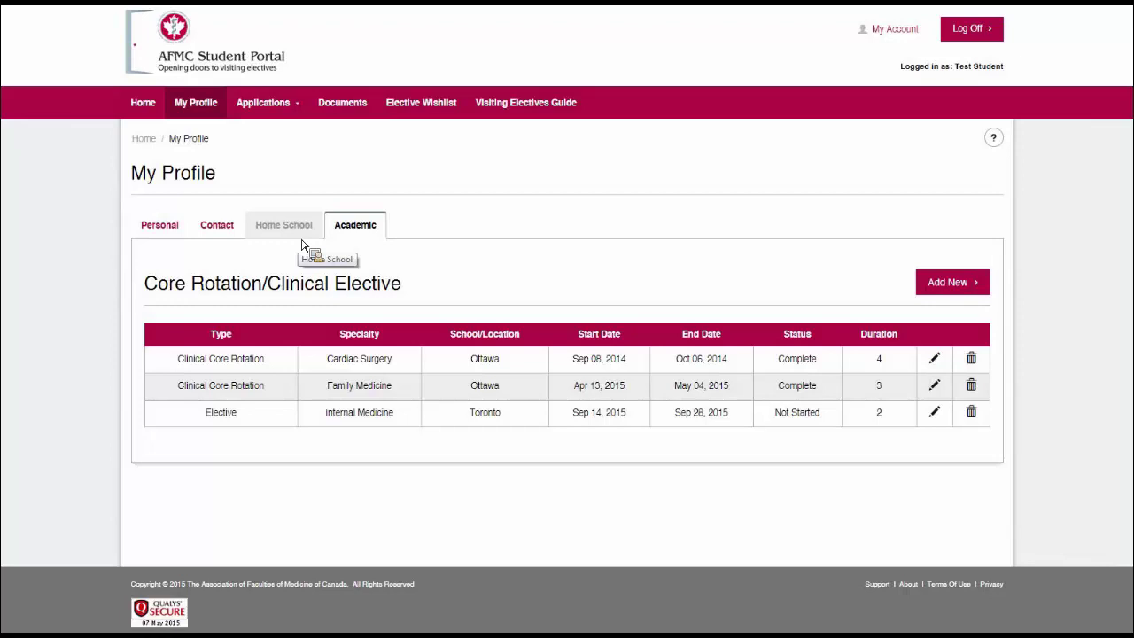
drag(302, 246, 802, 374)
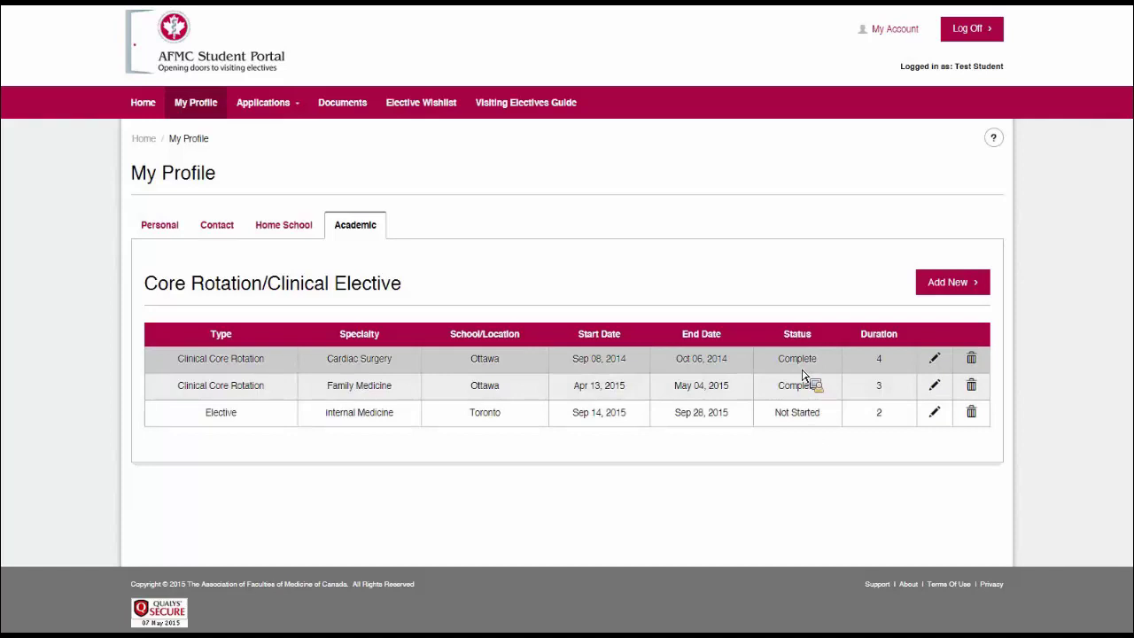
drag(802, 374, 942, 393)
Change the Family Medicine rotation's duration from 3 to 6 weeks and save it.
click(936, 386)
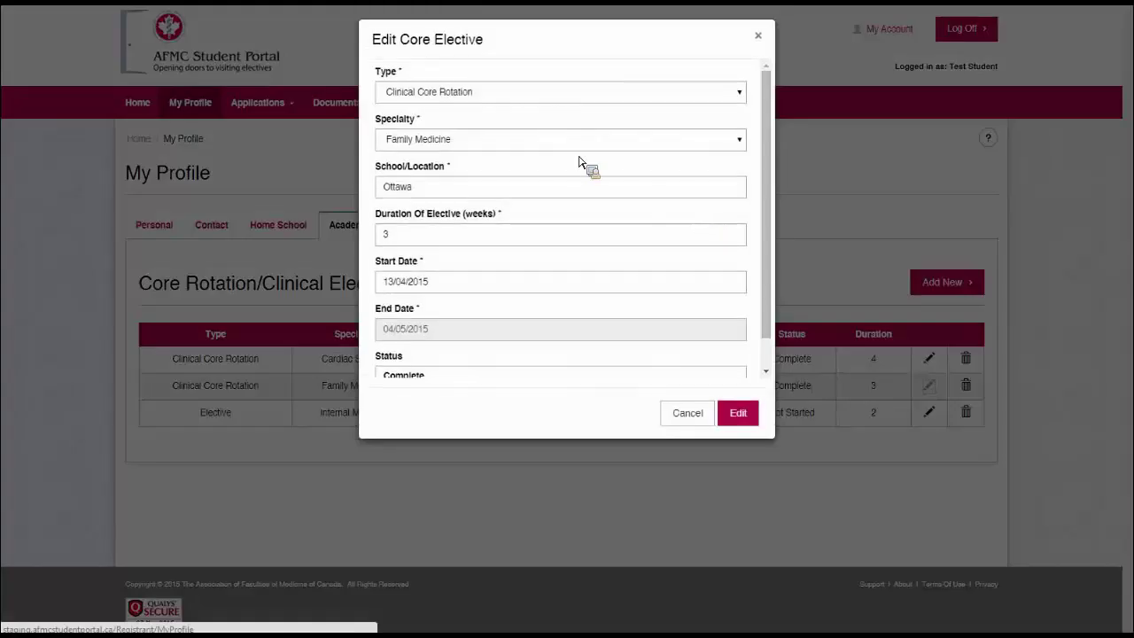
click(514, 233)
double_click(514, 234)
text(6)
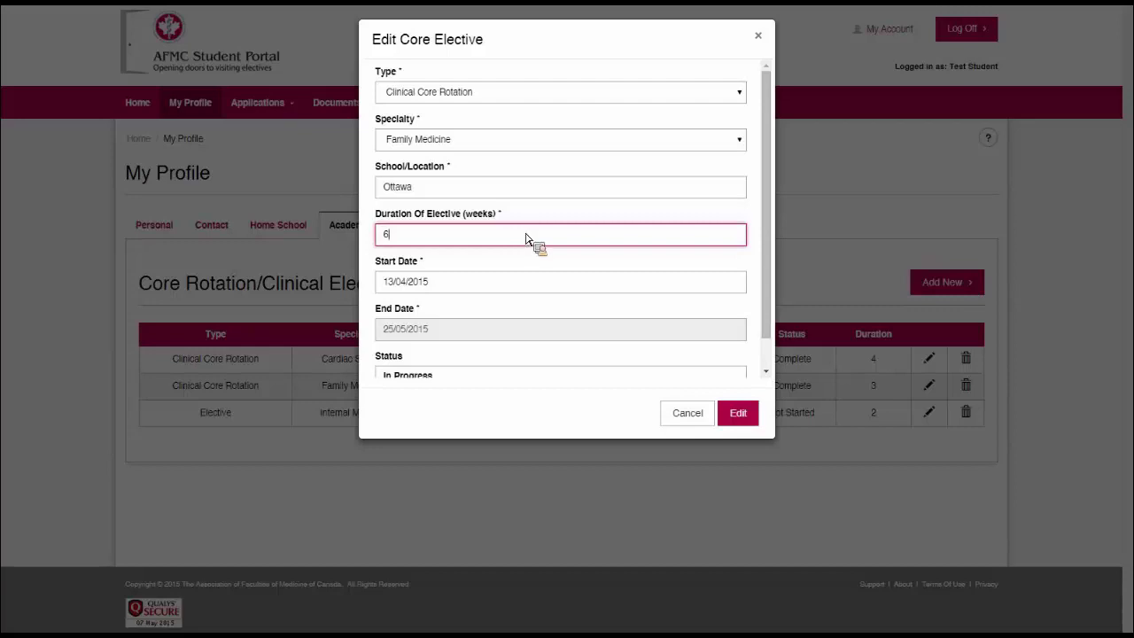
scroll(532, 337, down, 1)
drag(444, 346, 383, 346)
click(452, 368)
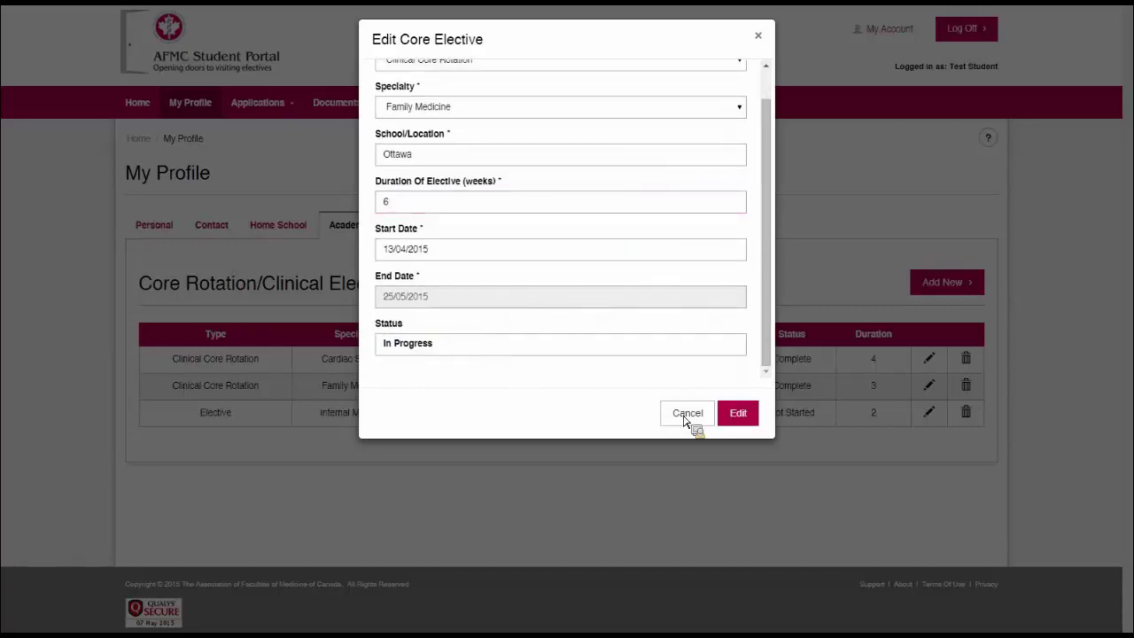
click(741, 413)
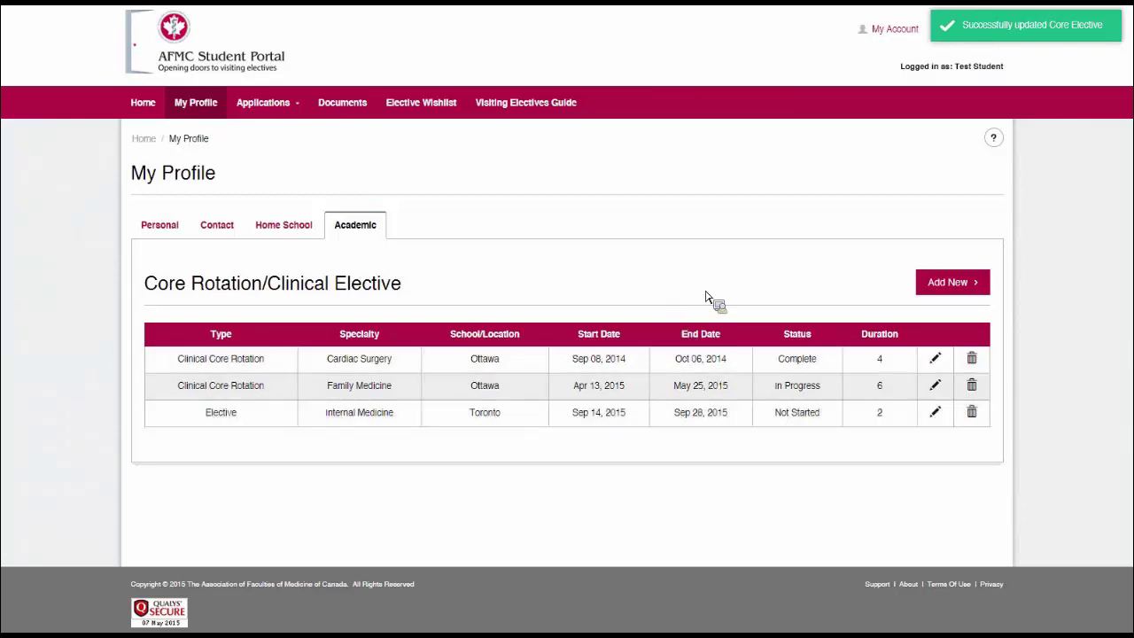
Start a new rotation entry, review its form fields, then cancel it.
click(947, 282)
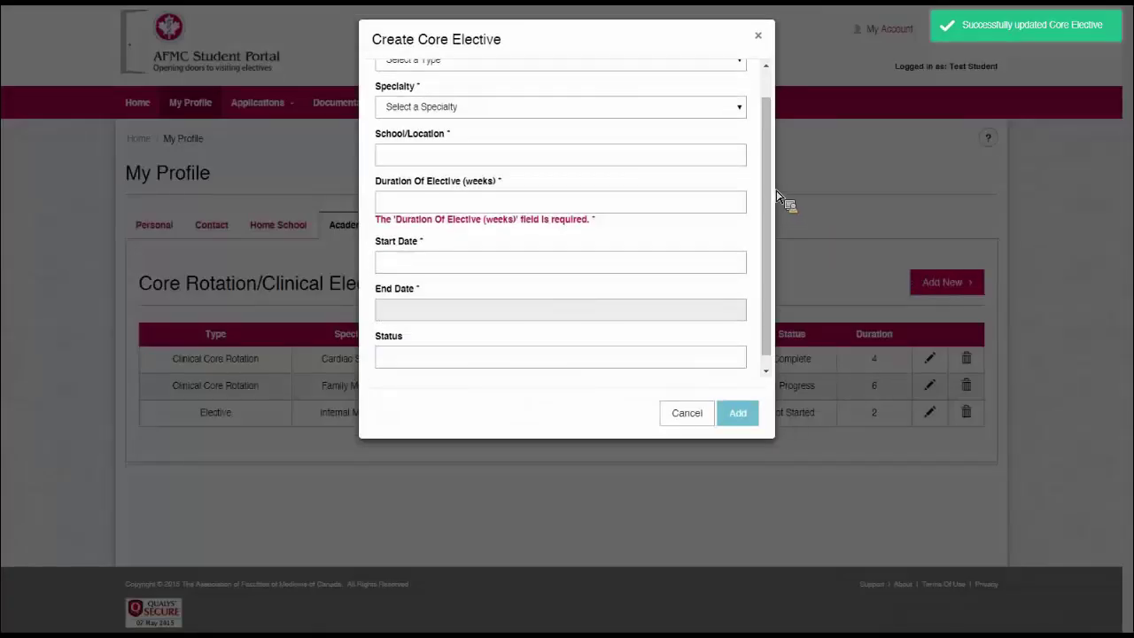
drag(779, 202, 780, 71)
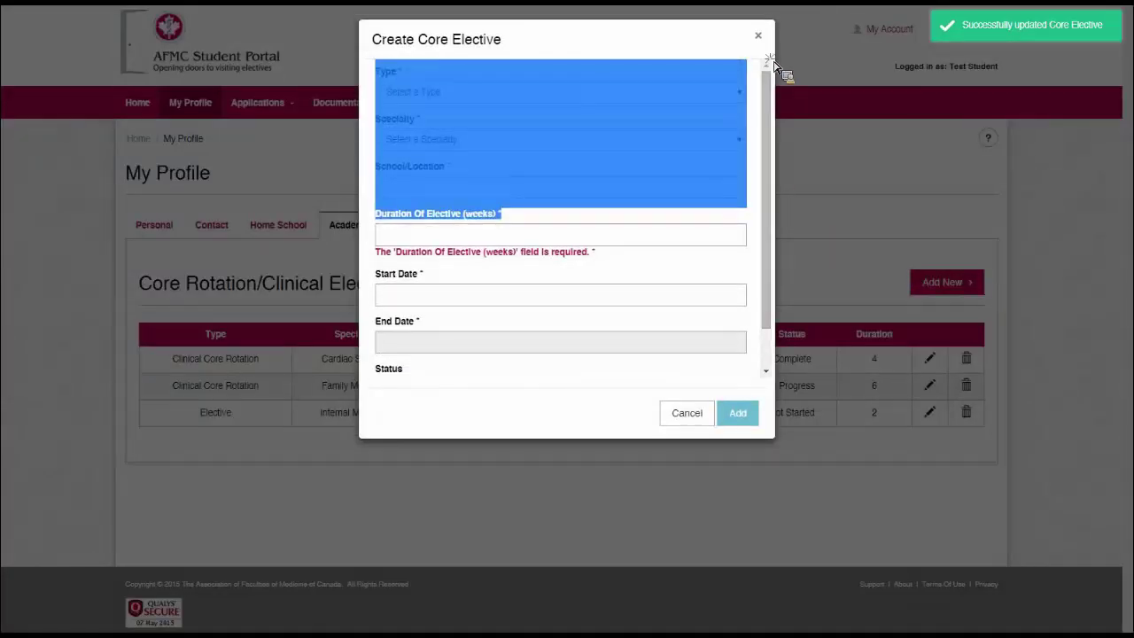
click(708, 420)
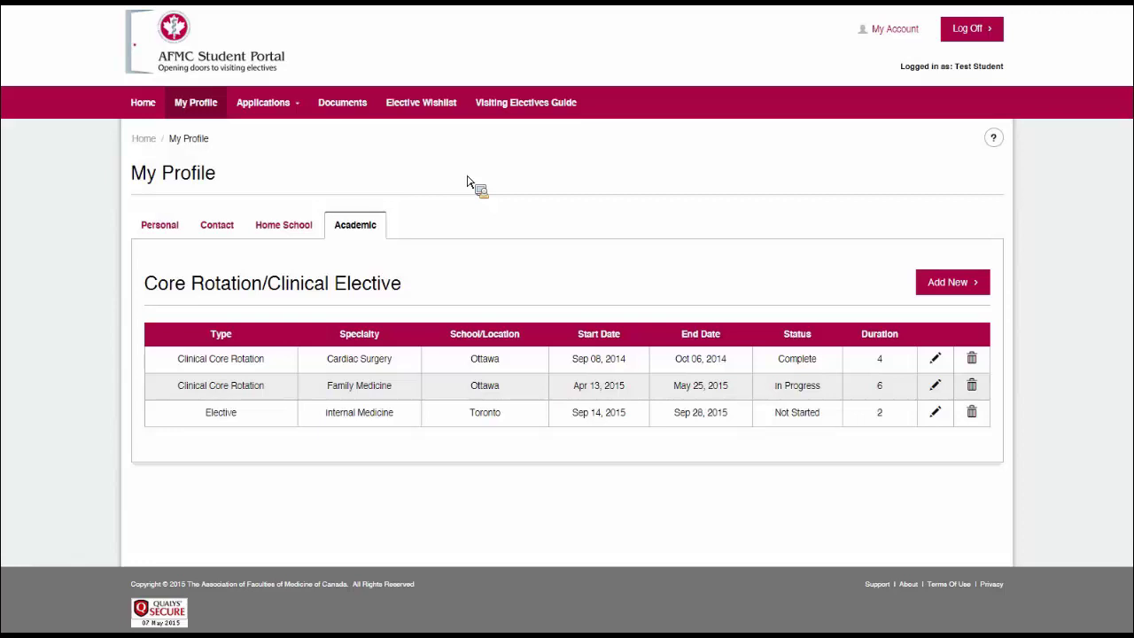
Open the Visiting Electives search, run it without a keyword, and browse the results.
click(544, 113)
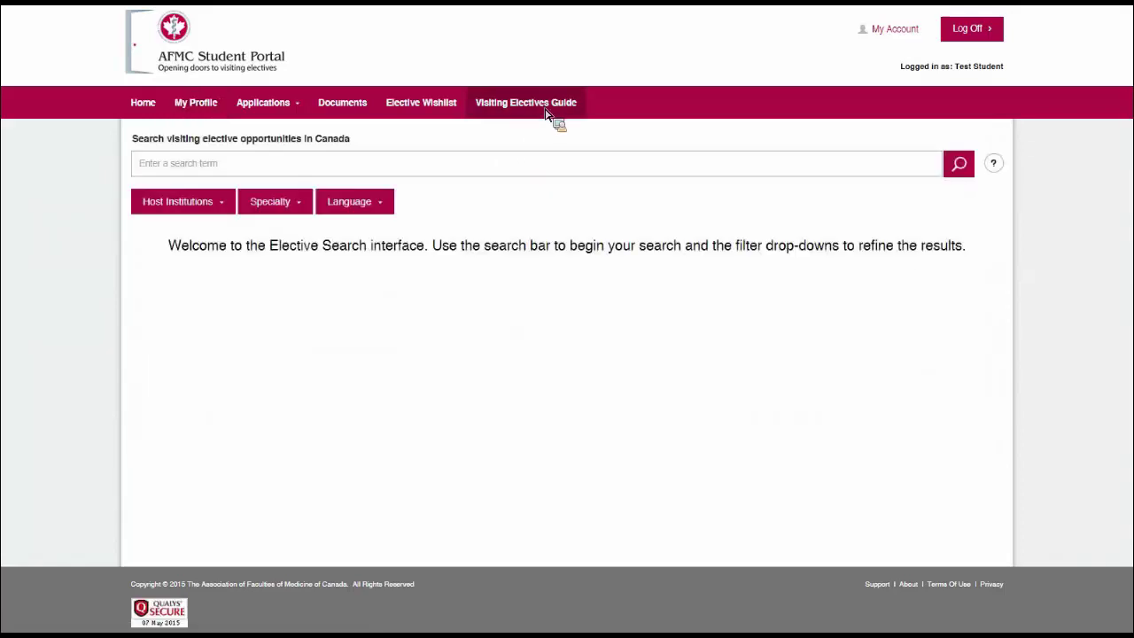
click(333, 172)
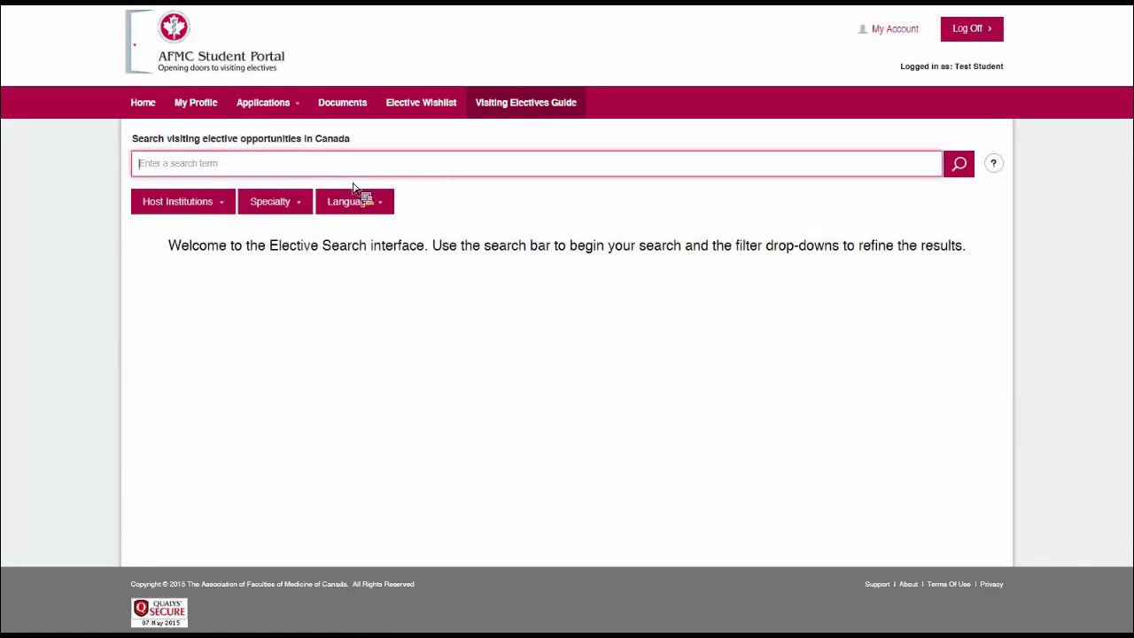
click(960, 172)
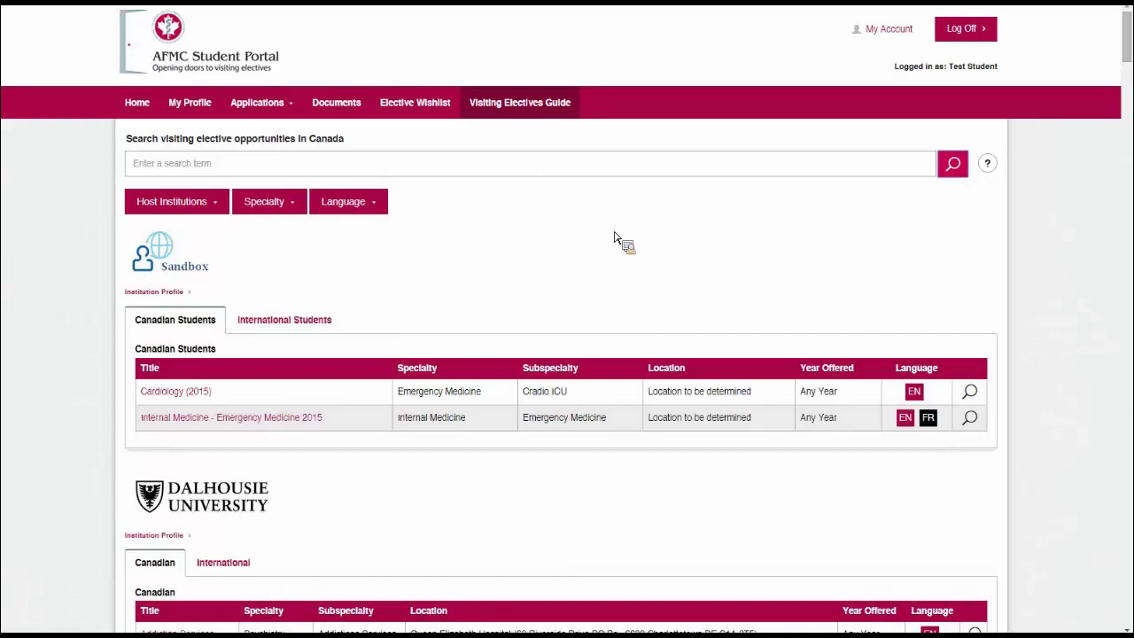
scroll(559, 274, down, 3)
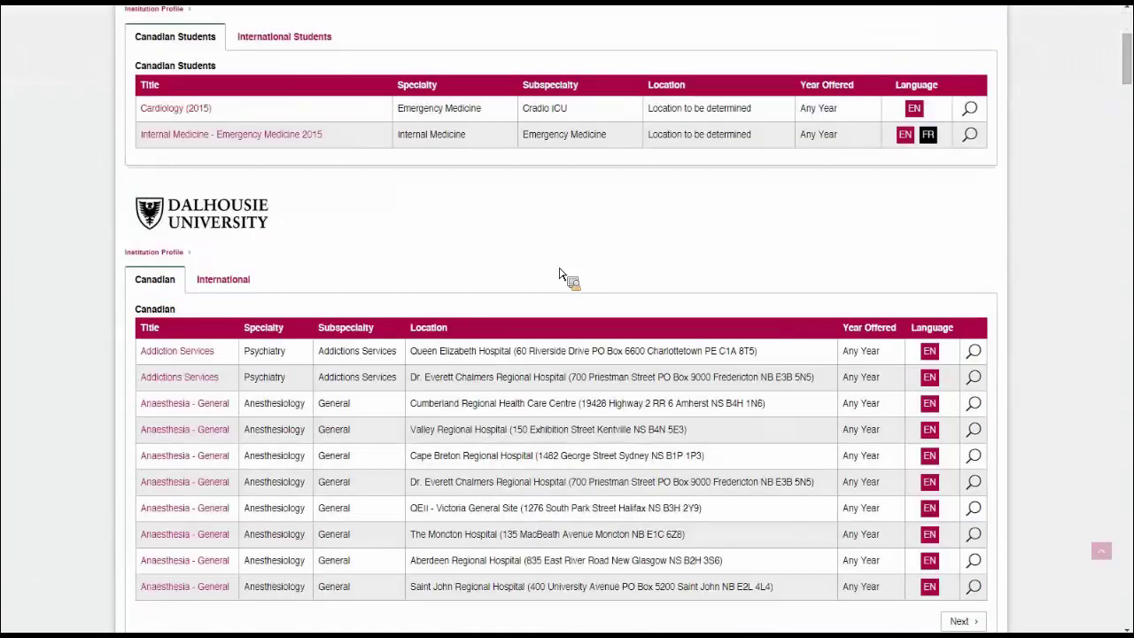
scroll(559, 274, down, 12)
scroll(559, 274, up, 5)
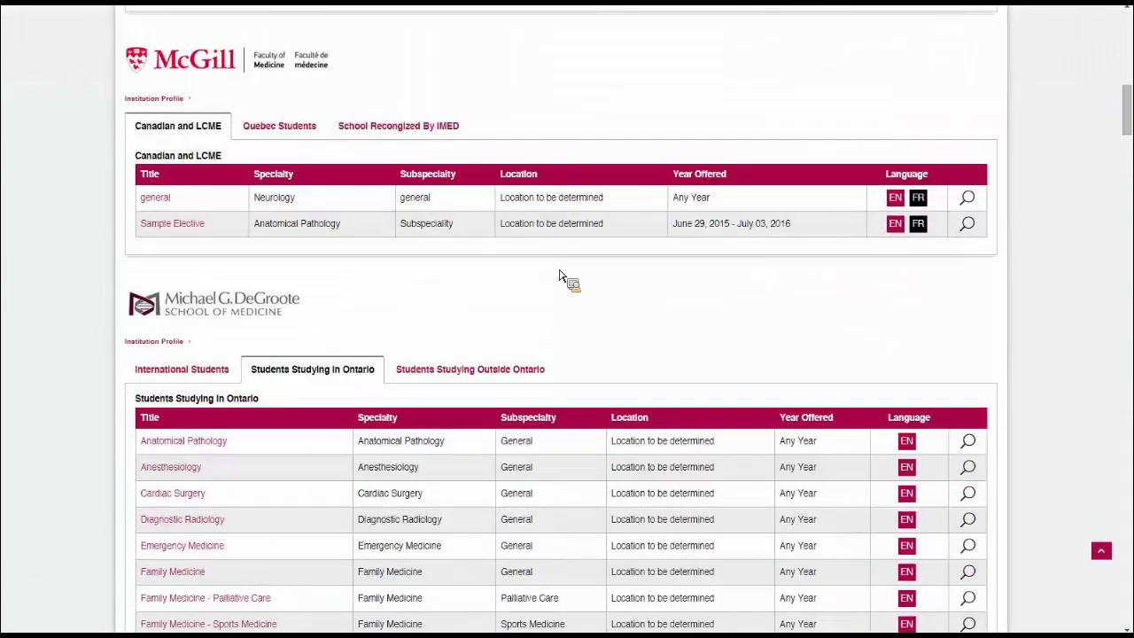
scroll(226, 209, up, 15)
Browse the Host Institutions, Specialties and Language filter dropdowns without choosing anything.
click(213, 210)
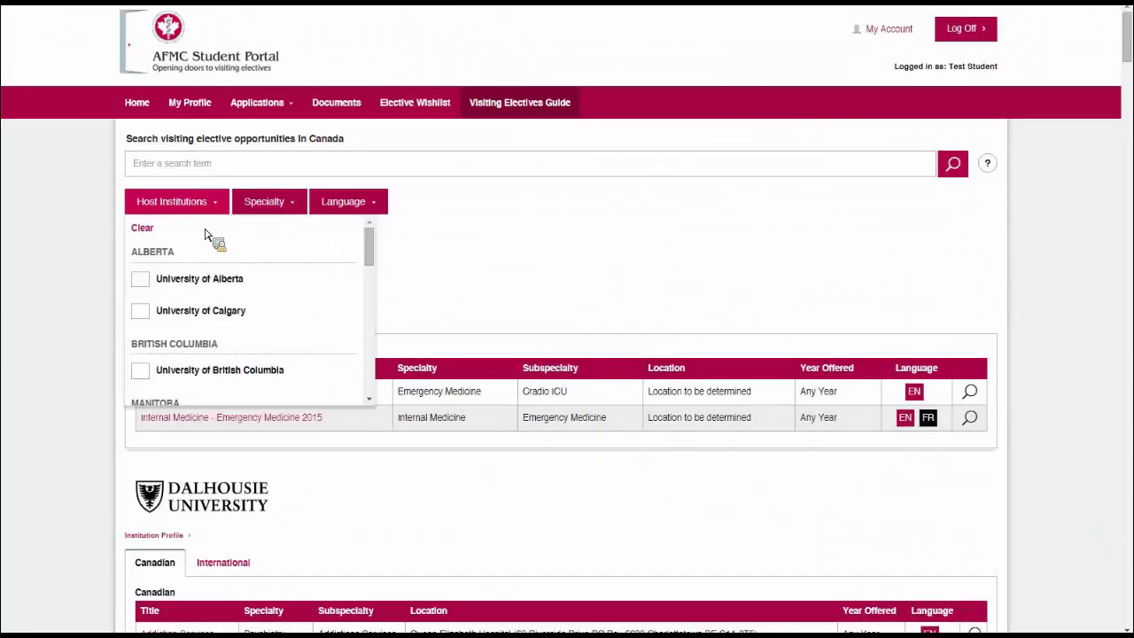
click(268, 208)
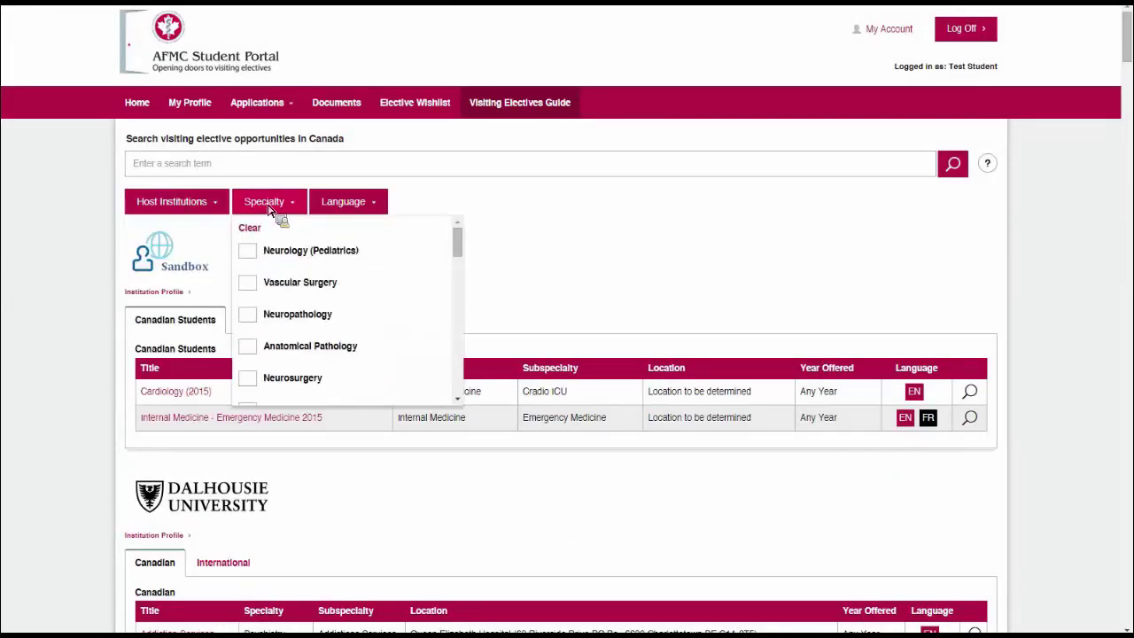
drag(456, 246, 461, 220)
click(380, 210)
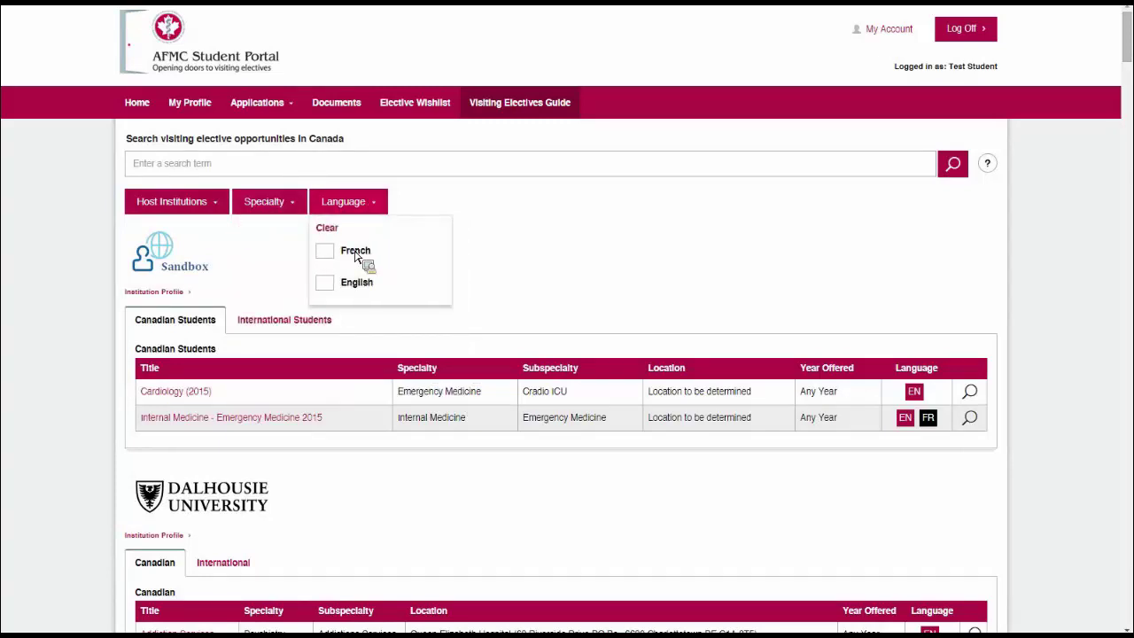
click(548, 241)
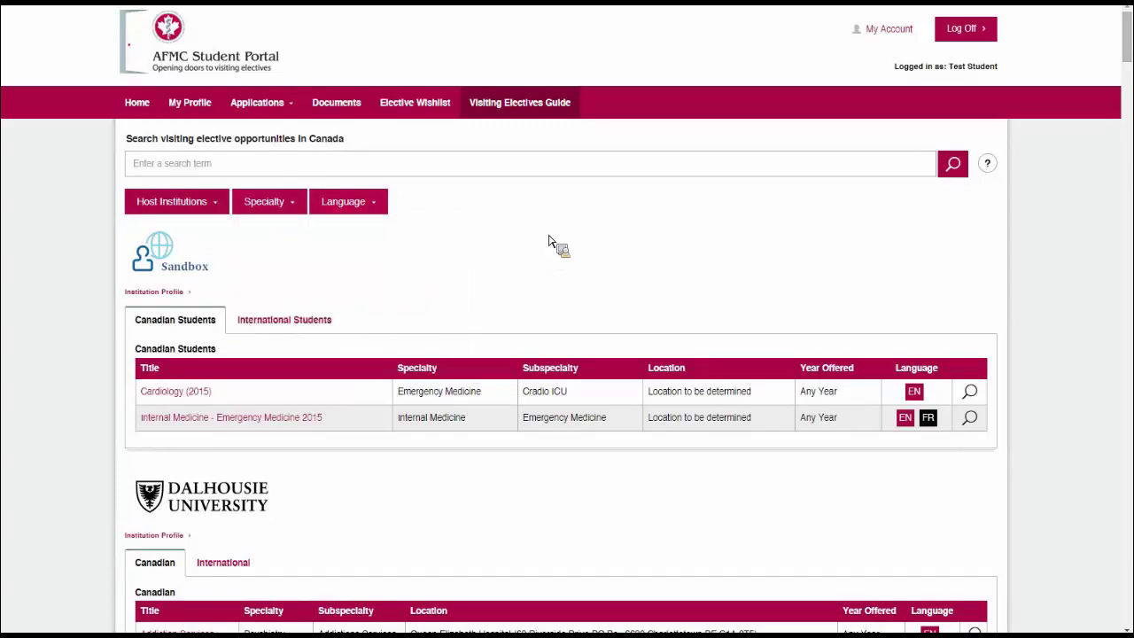
Filter Host Institutions to AFMC Sandbox University and check the Cardiology row's location and year.
click(190, 211)
drag(370, 252, 369, 309)
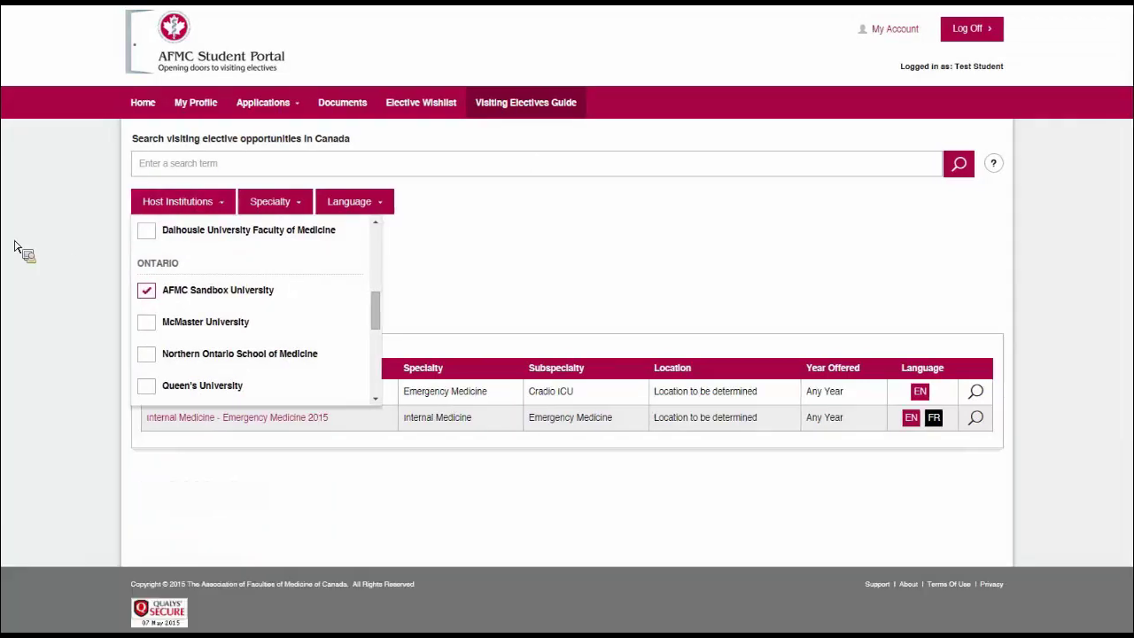
click(34, 257)
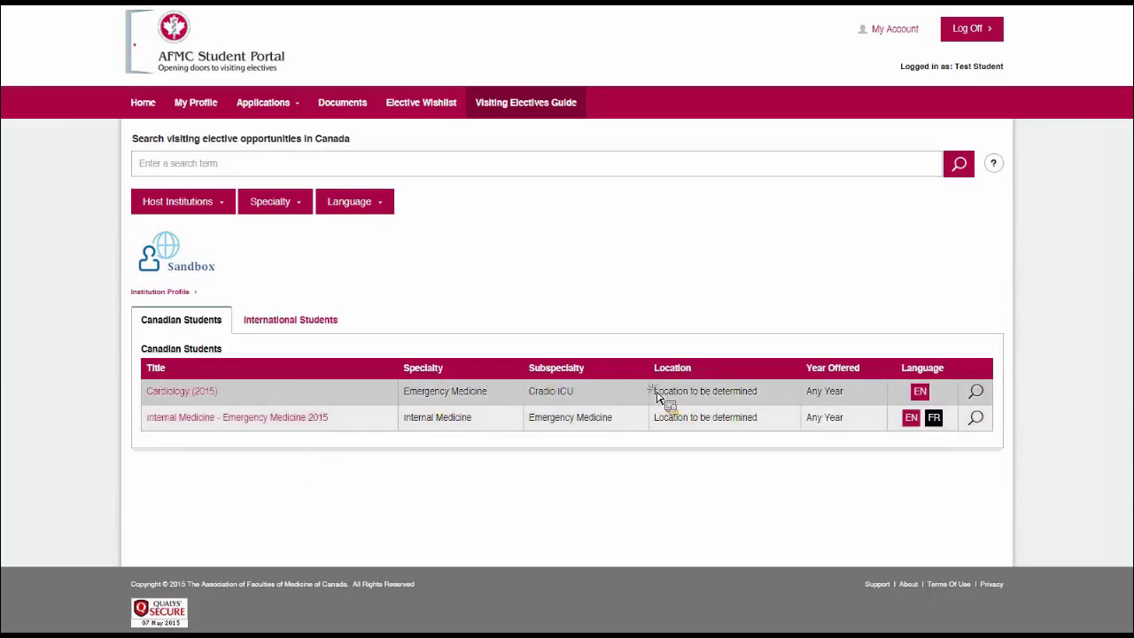
drag(667, 396, 852, 403)
Open the Cardiology (2015) details and review its $200.00 per-elective fee.
click(848, 394)
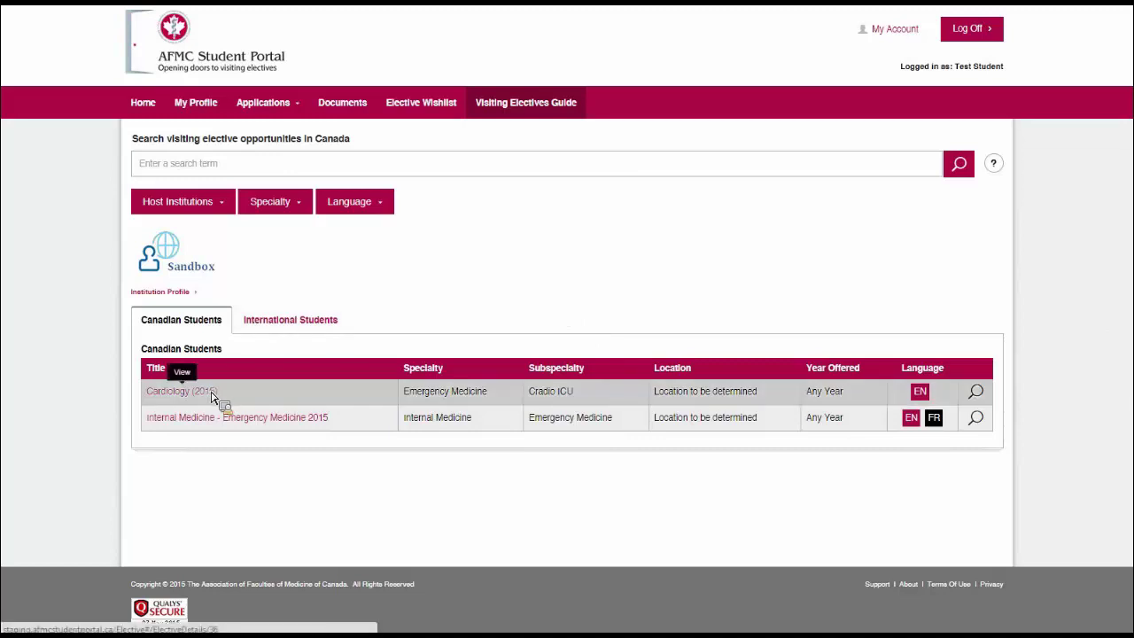
click(977, 393)
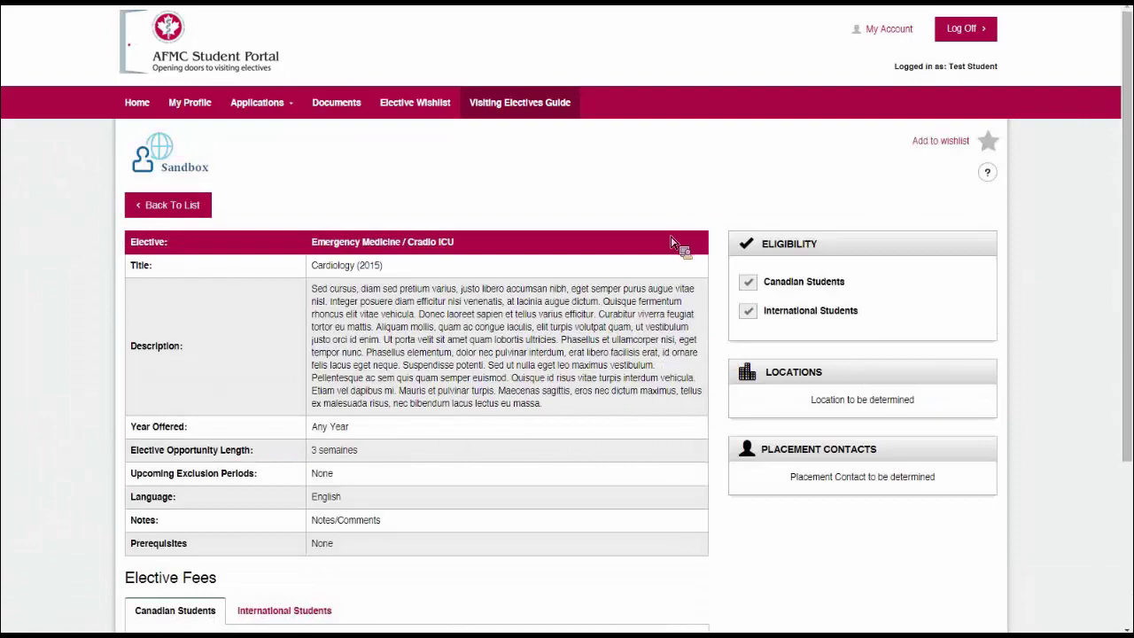
scroll(671, 240, down, 3)
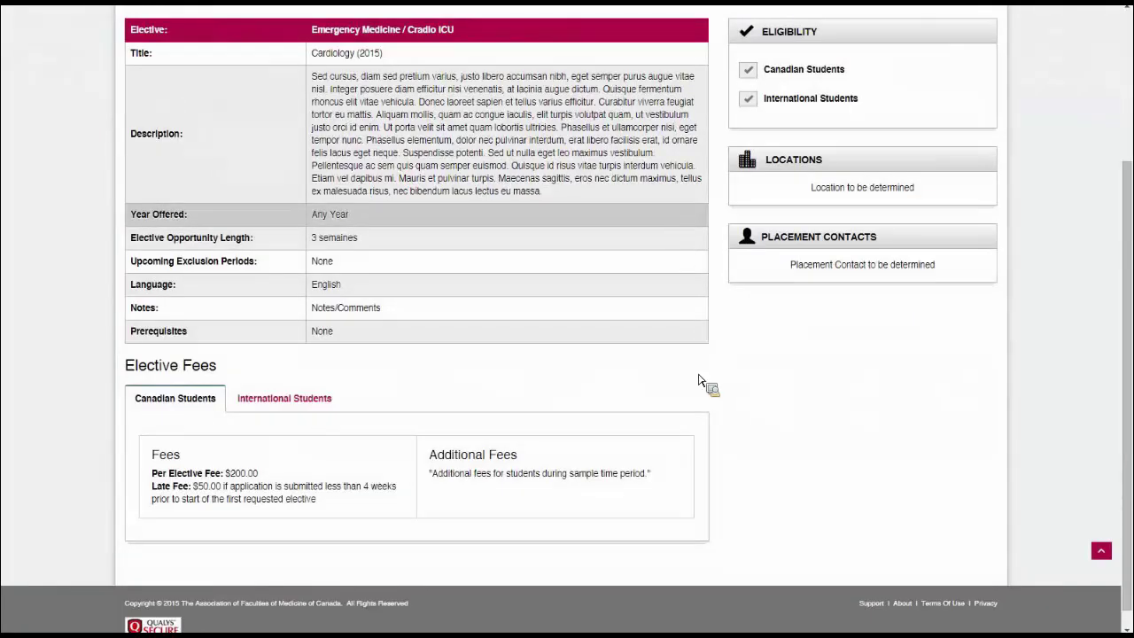
scroll(676, 385, down, 1)
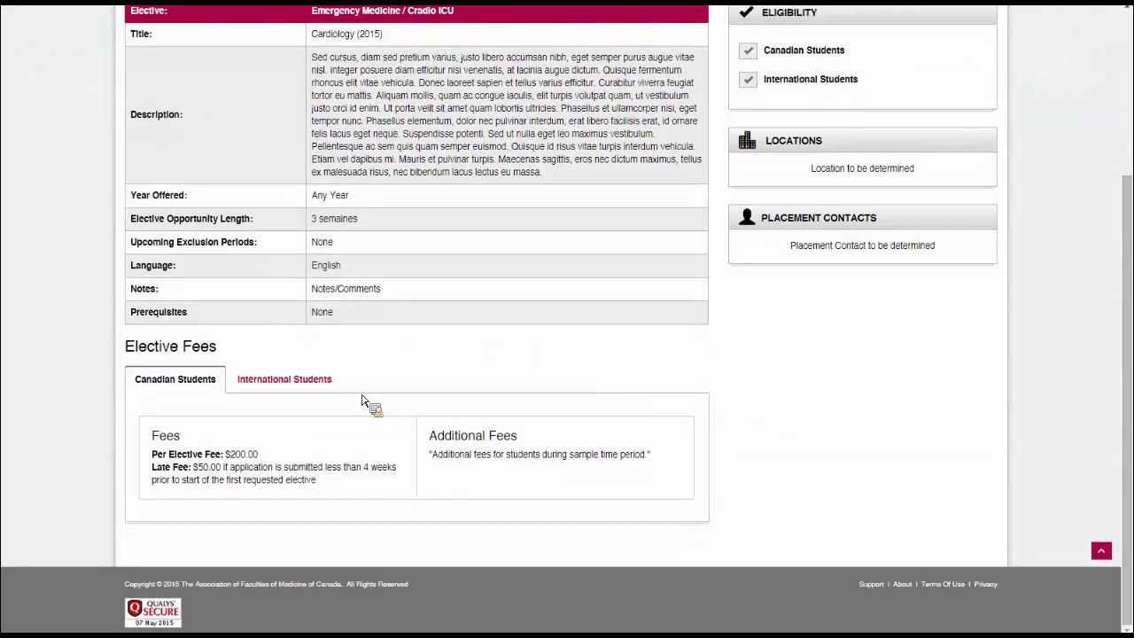
drag(159, 436, 398, 506)
click(576, 481)
scroll(824, 305, up, 3)
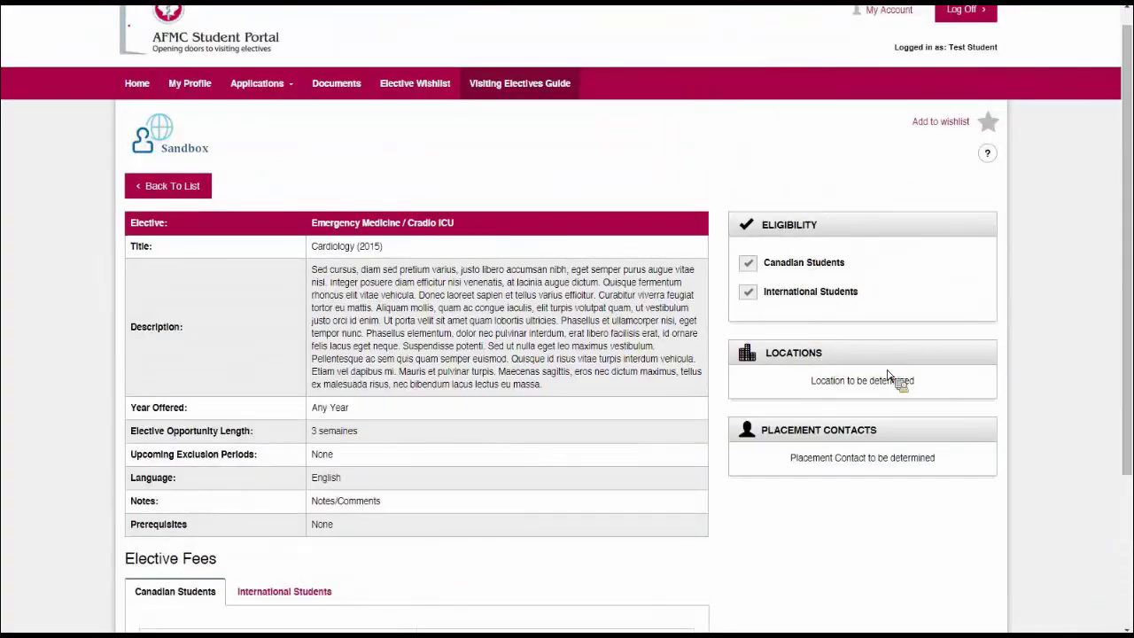
Review the elective's location and placement contact information.
drag(920, 389, 813, 391)
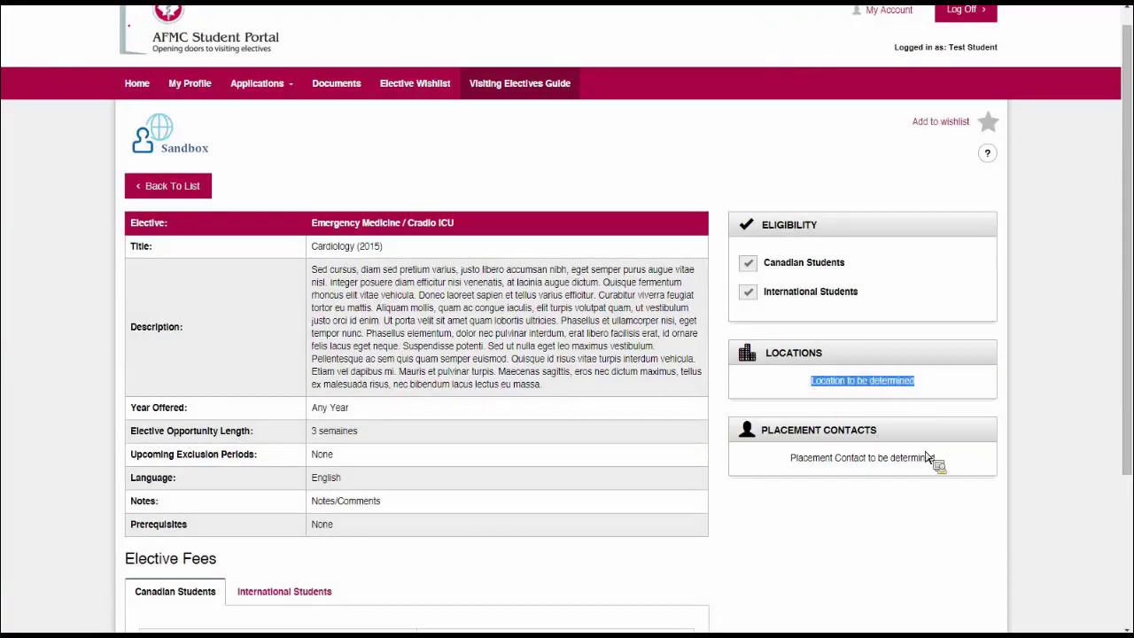
drag(938, 458, 791, 463)
click(830, 521)
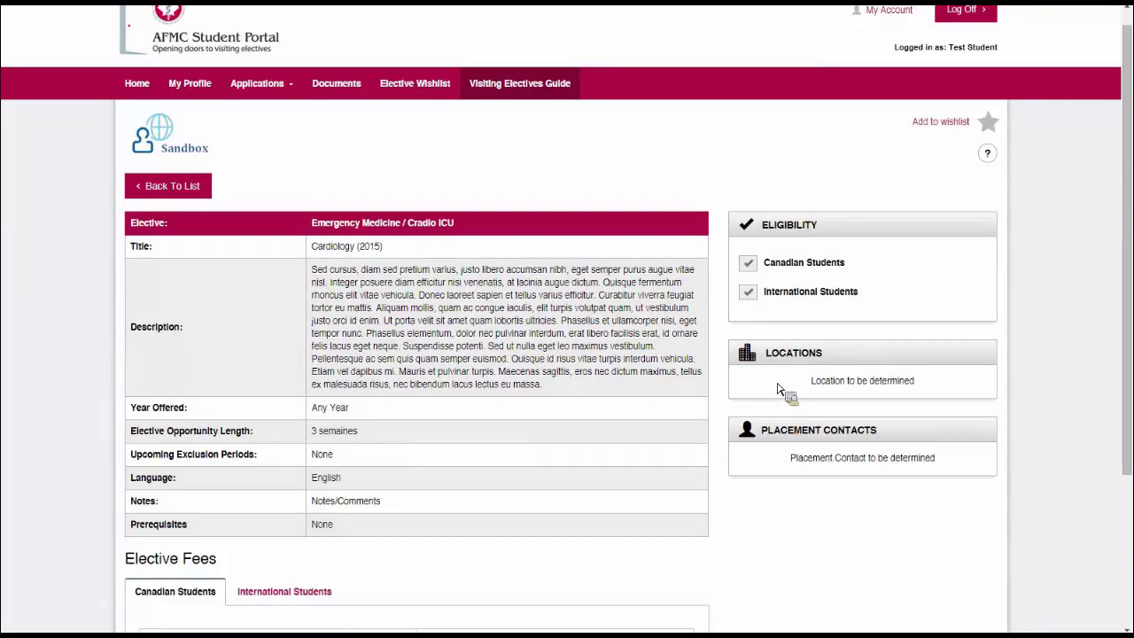
Add Cardiology (2015) to the wish list with the star icon.
scroll(780, 363, down, 2)
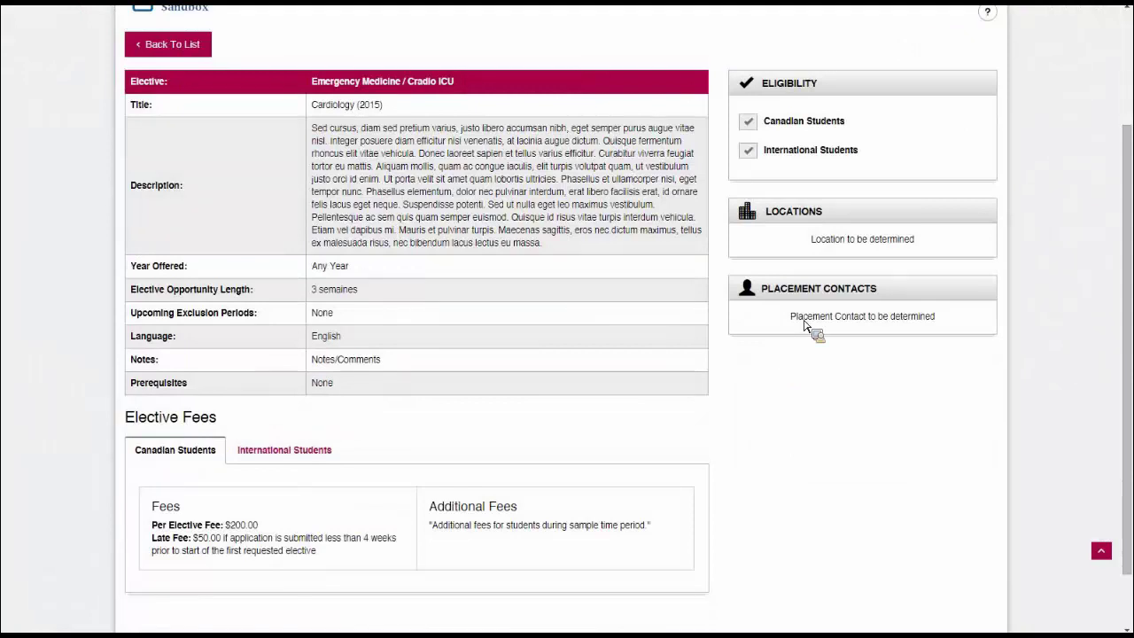
scroll(864, 226, up, 3)
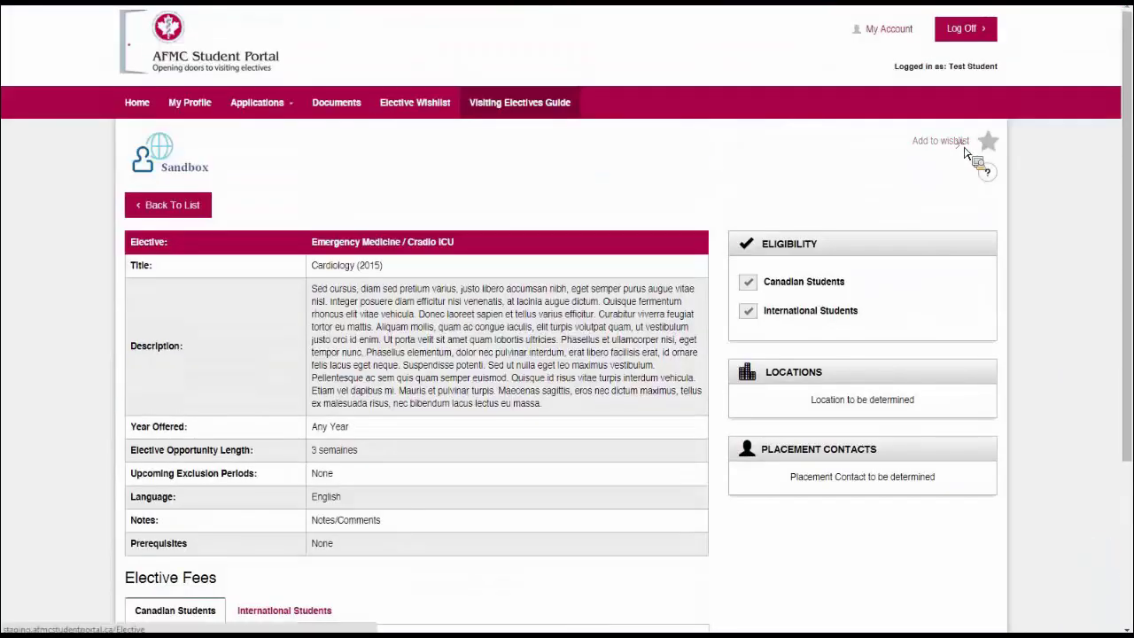
click(975, 147)
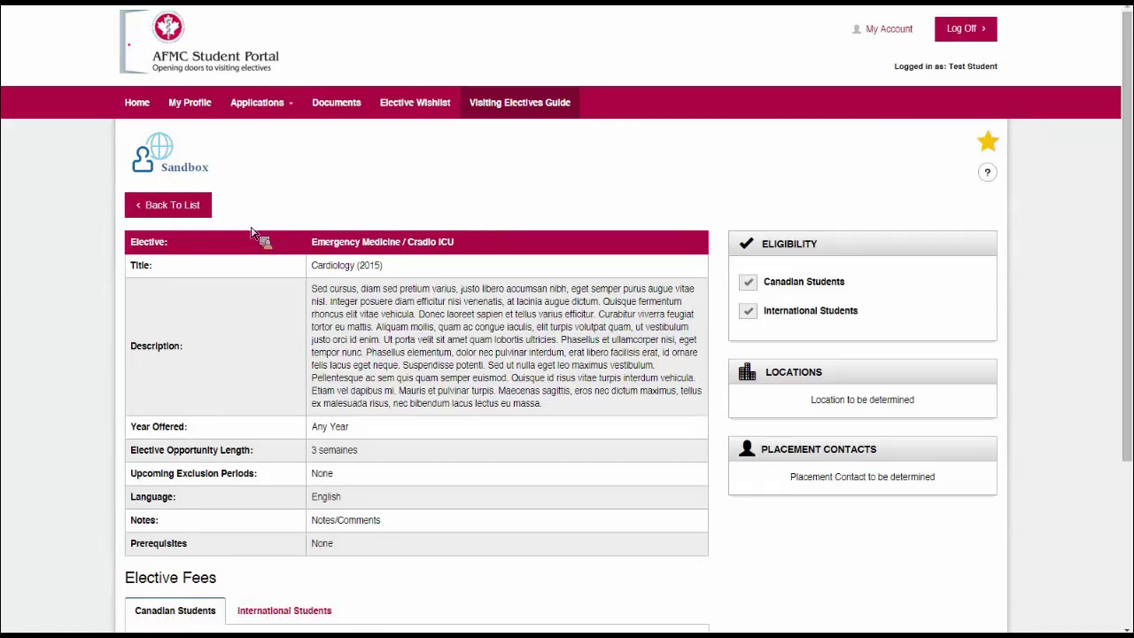
Return to the Sandbox list and review the Internal Medicine - Emergency Medicine 2015 details.
click(211, 215)
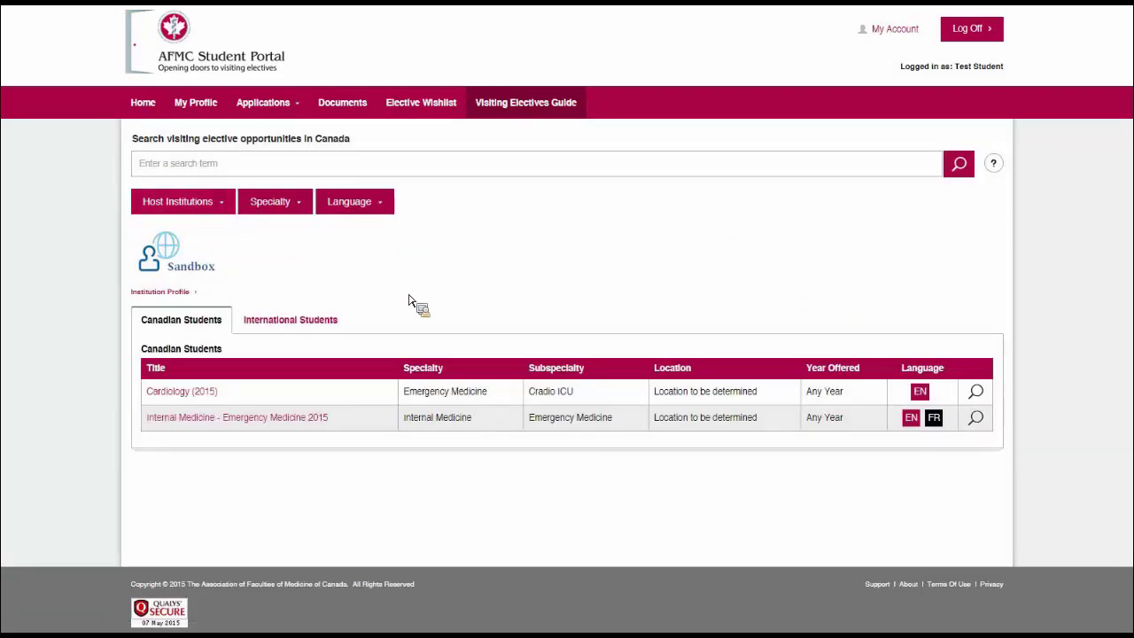
click(275, 424)
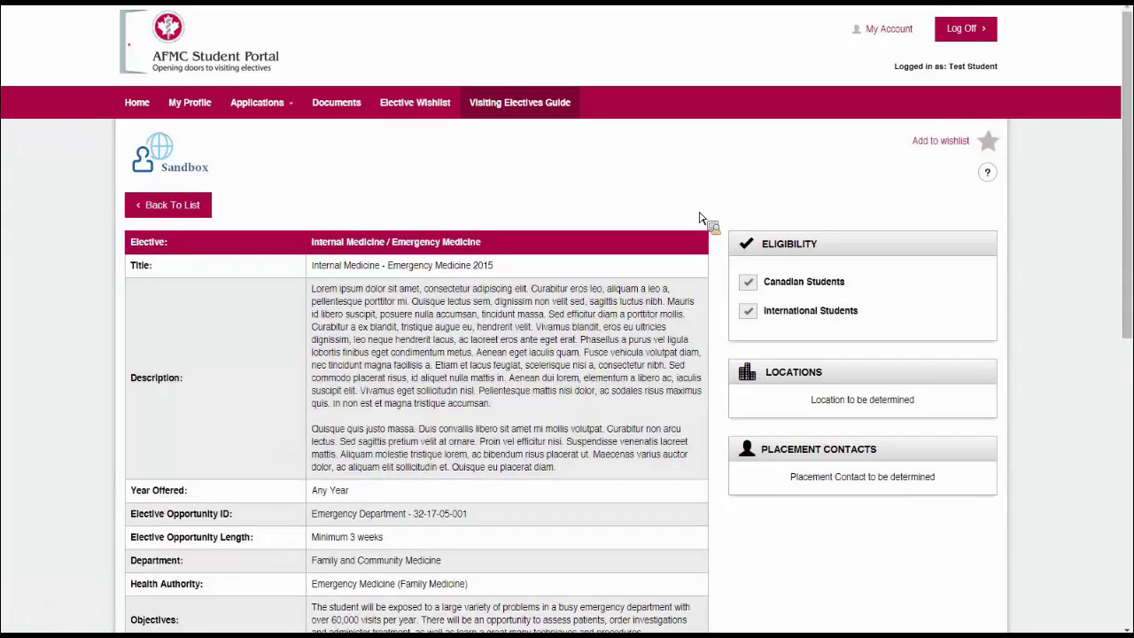
scroll(700, 219, down, 4)
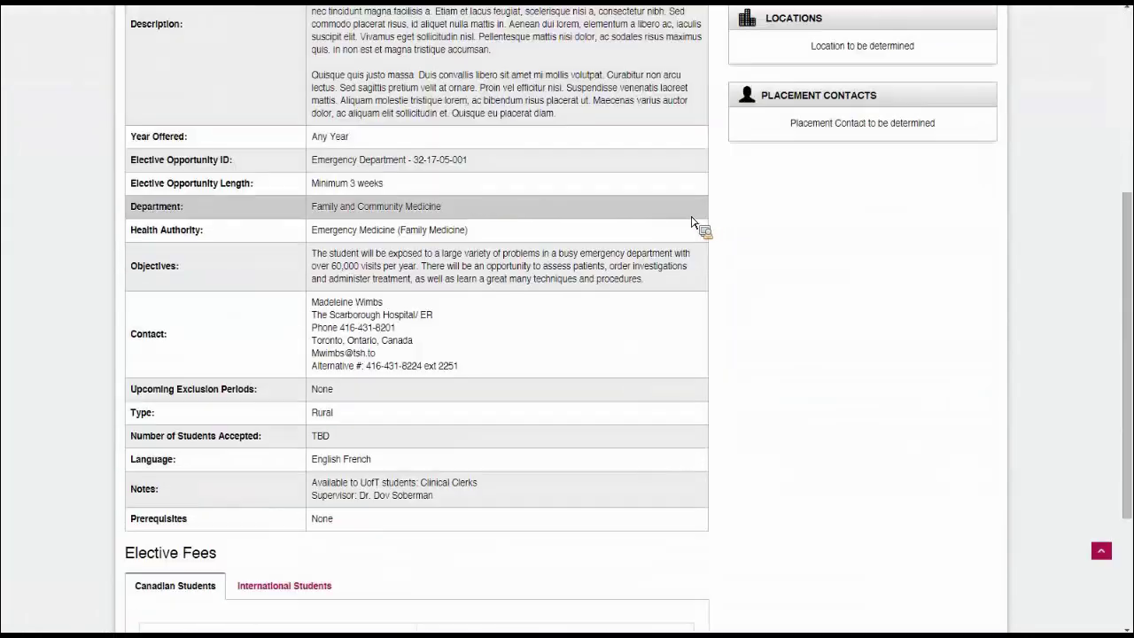
scroll(632, 306, down, 2)
scroll(594, 541, up, 2)
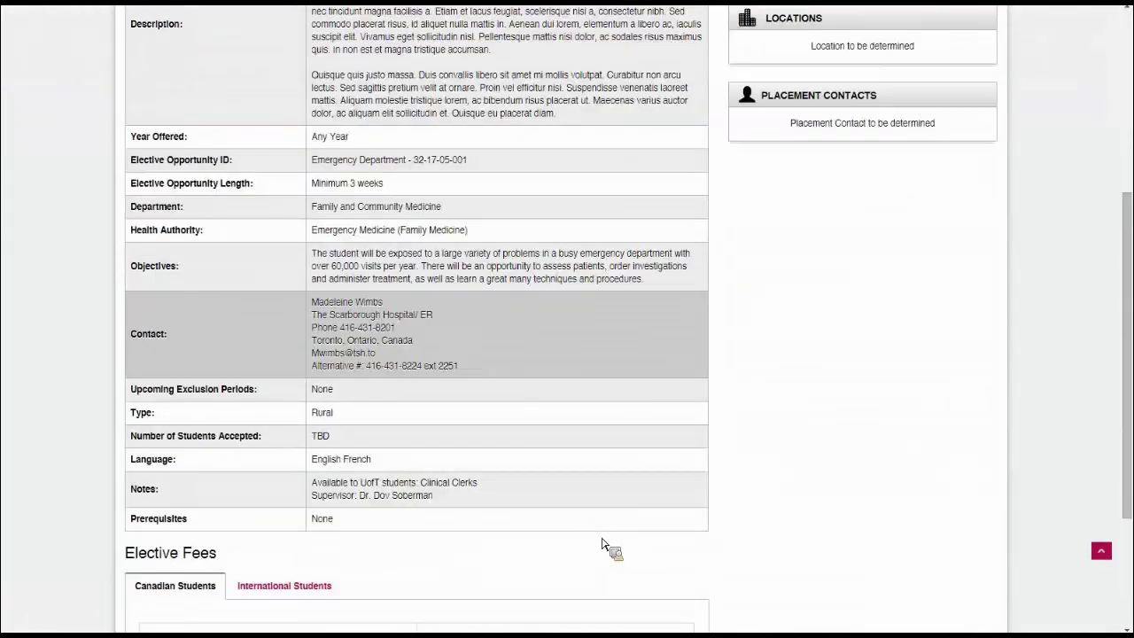
scroll(602, 545, down, 3)
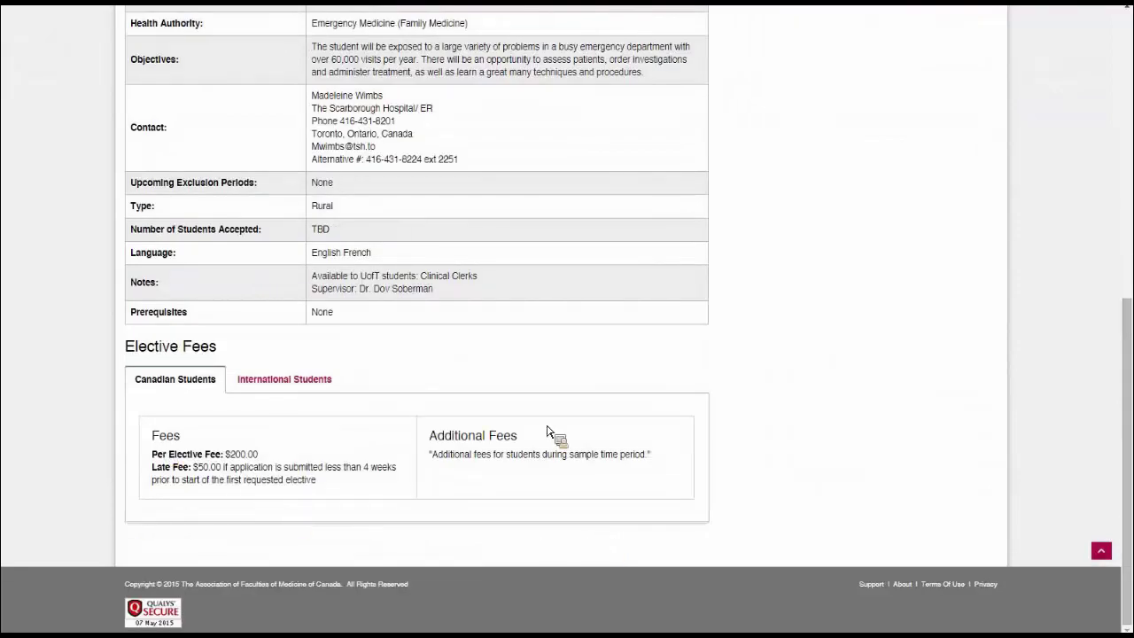
scroll(732, 463, up, 3)
scroll(779, 355, up, 5)
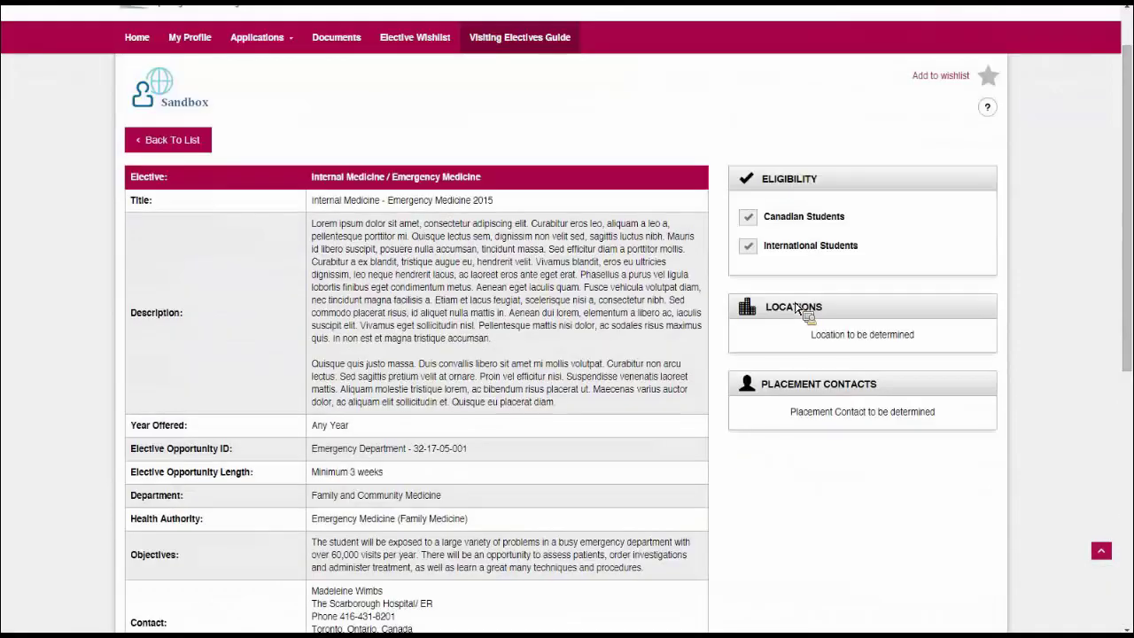
scroll(797, 310, up, 1)
Add Internal Medicine - Emergency Medicine 2015 to the wish list.
click(955, 146)
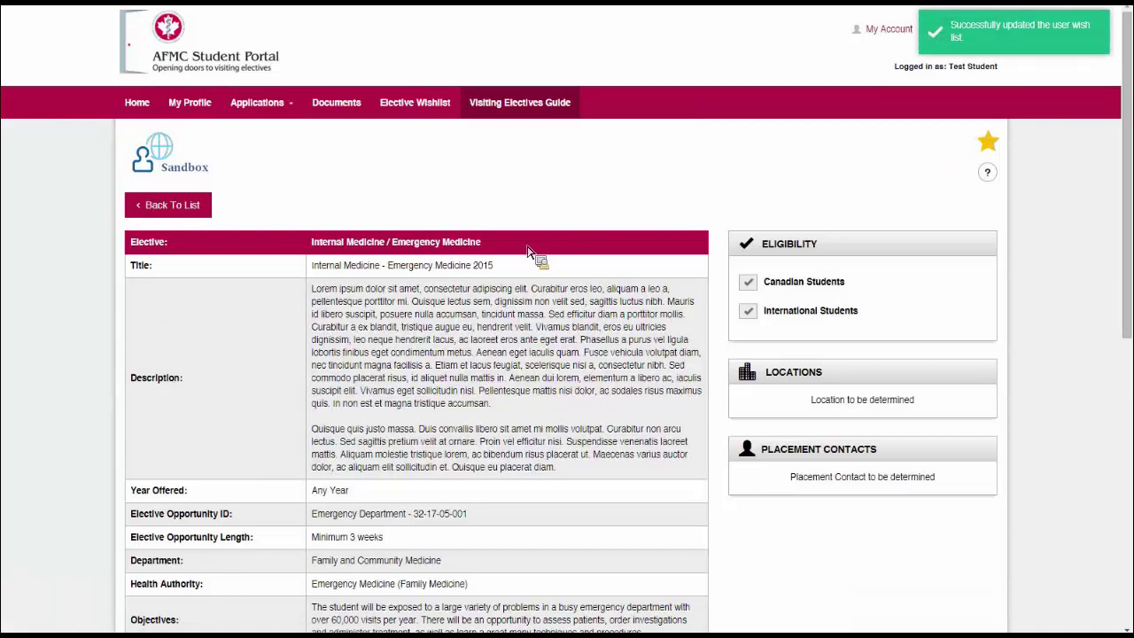
scroll(527, 292, down, 1)
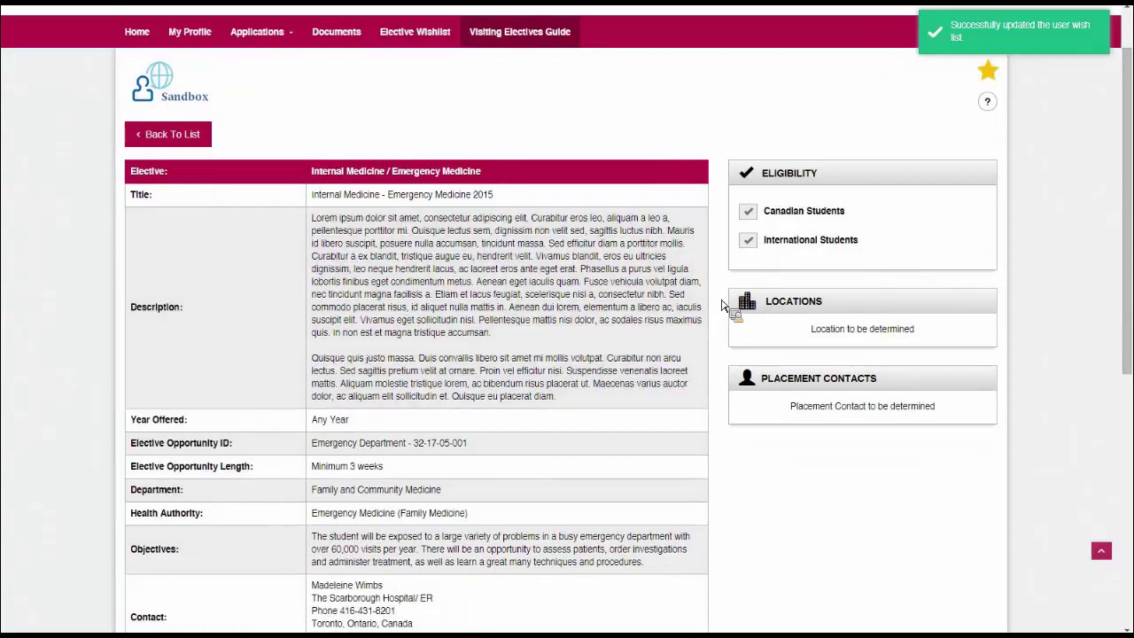
scroll(722, 306, up, 1)
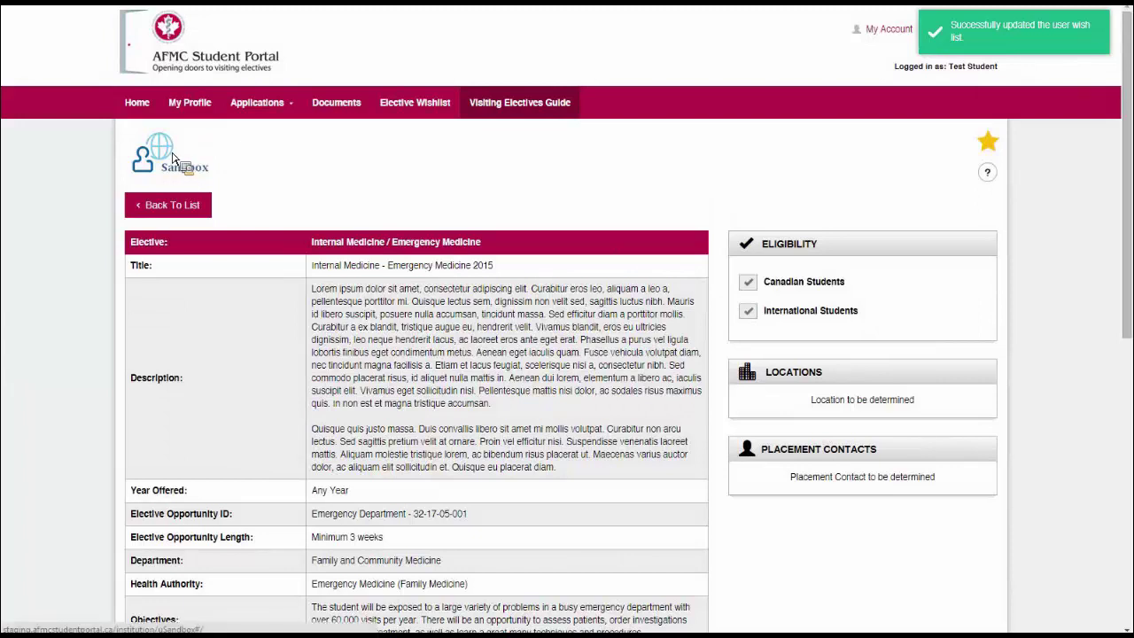
Open the AFMC Sandbox University profile and read its contact information and overview.
click(173, 209)
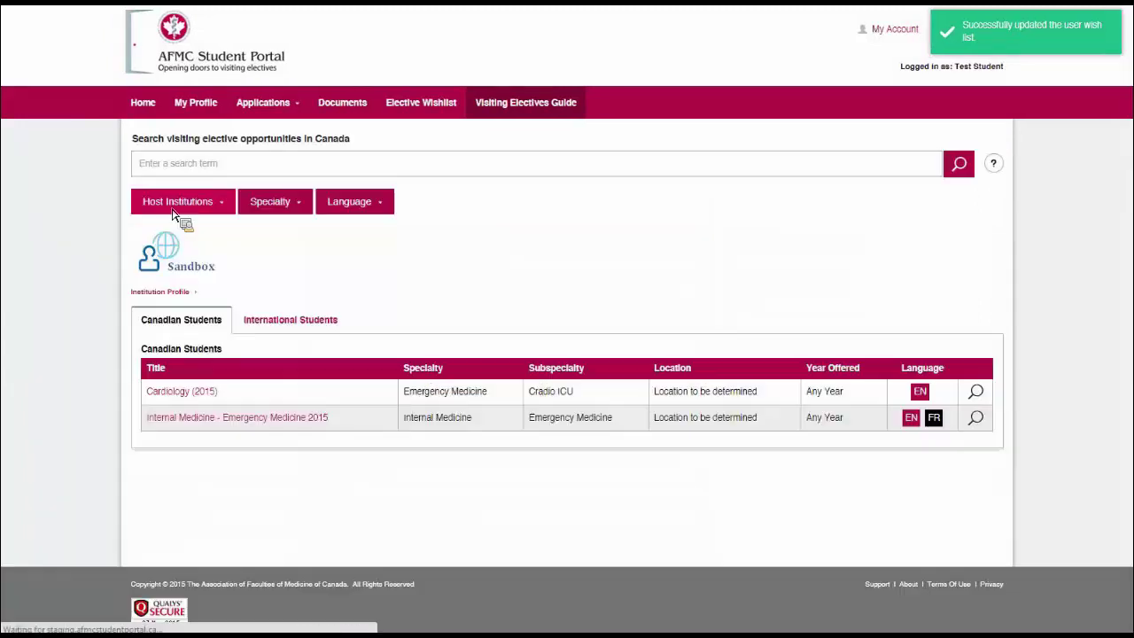
click(175, 266)
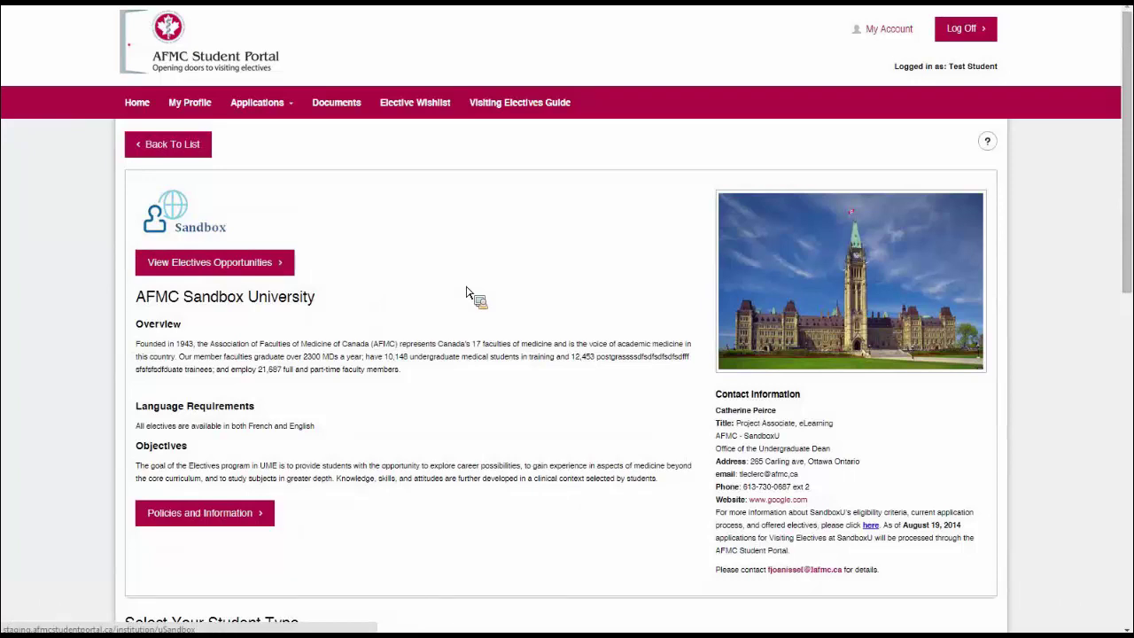
scroll(469, 293, down, 2)
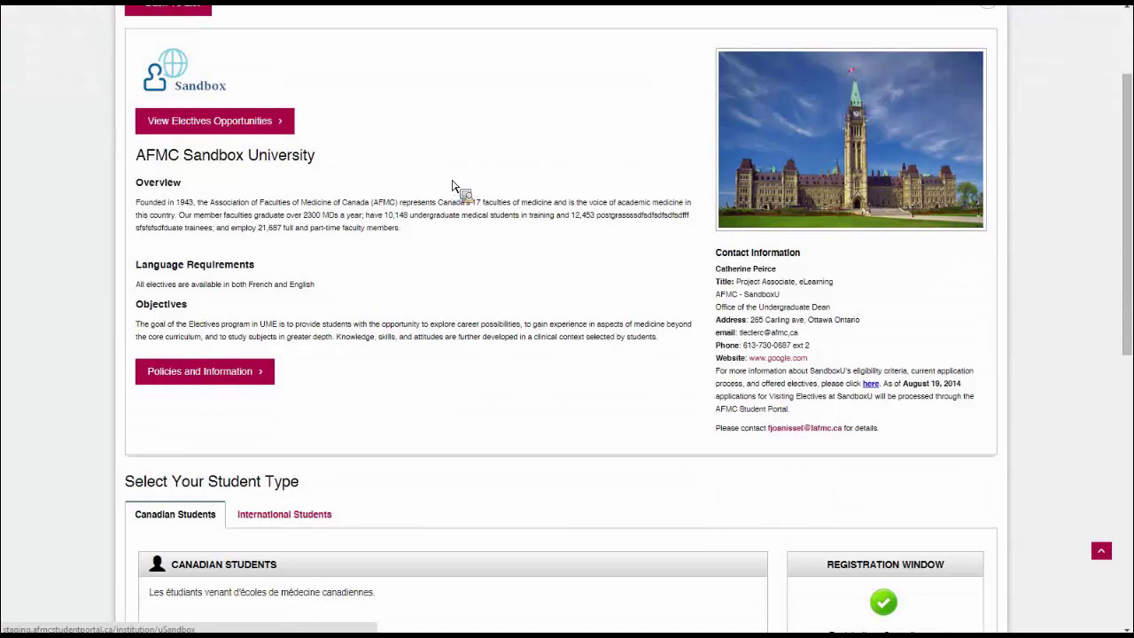
drag(732, 255, 693, 418)
click(544, 374)
drag(174, 161, 351, 342)
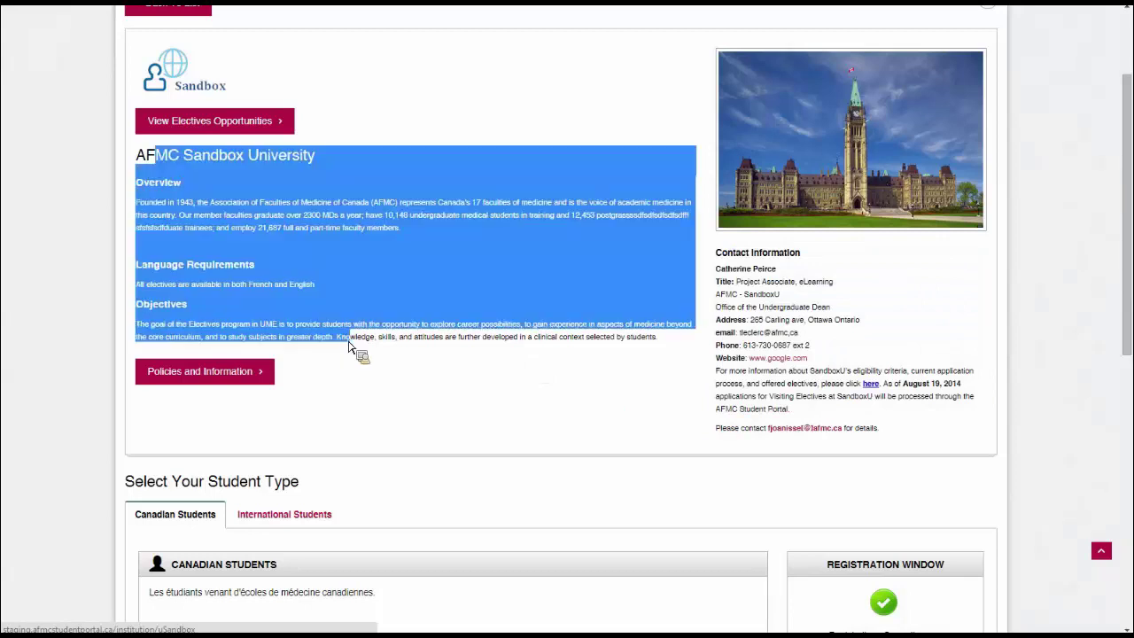
click(362, 245)
Read the Required Documents list, then continue down through Fees and Housing.
scroll(363, 237, down, 4)
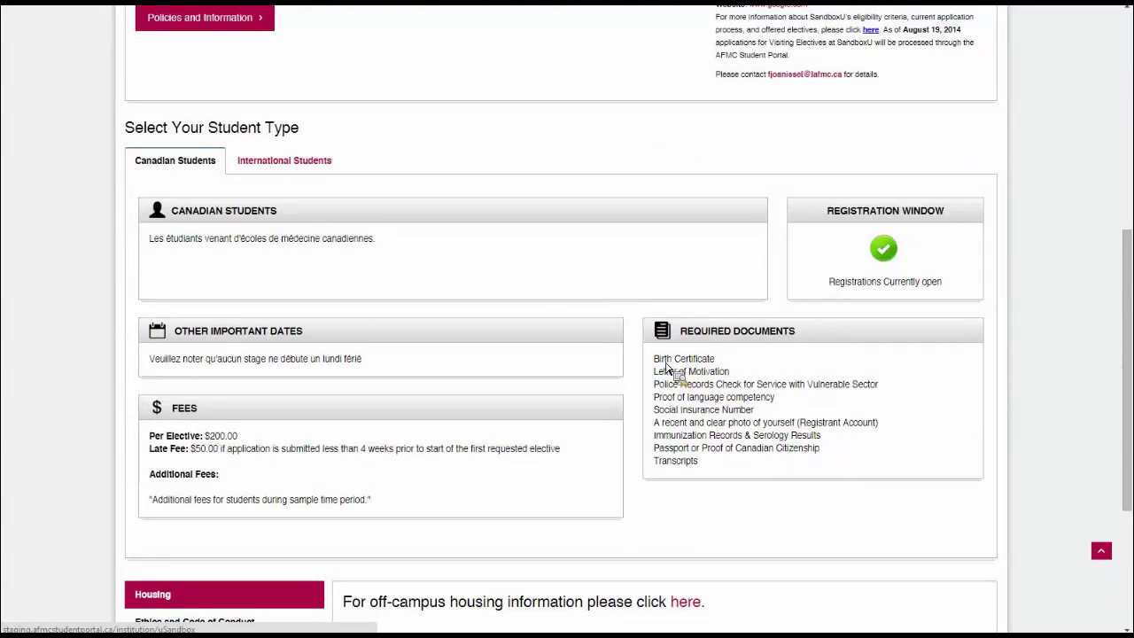
drag(653, 359, 716, 476)
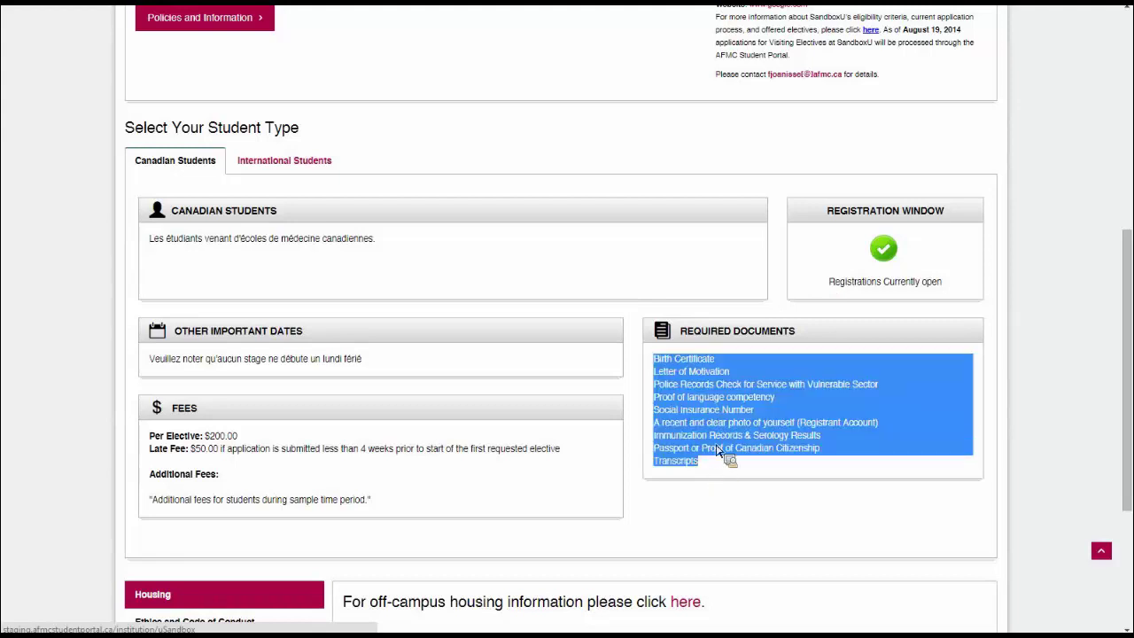
click(725, 445)
scroll(673, 451, down, 1)
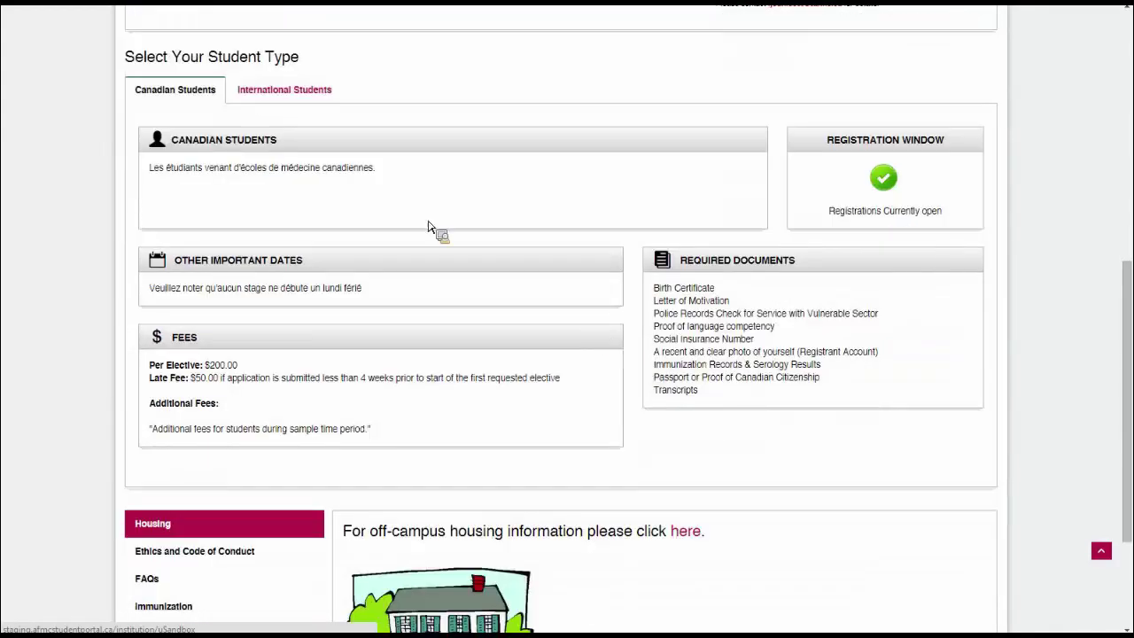
scroll(425, 226, down, 1)
scroll(393, 212, down, 1)
scroll(266, 248, down, 1)
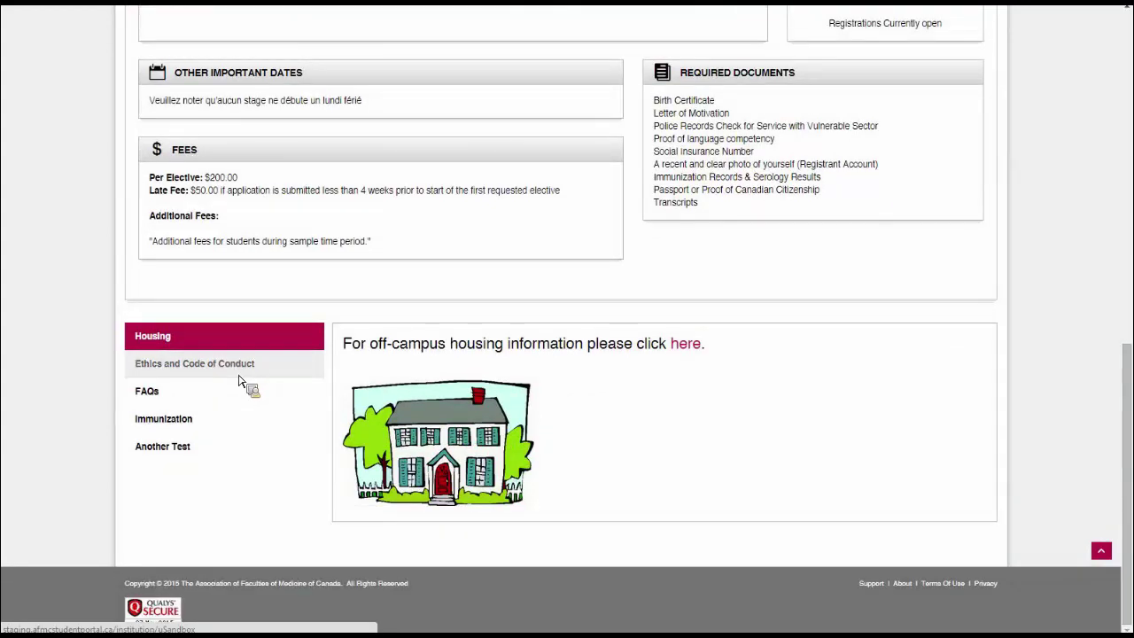
click(238, 379)
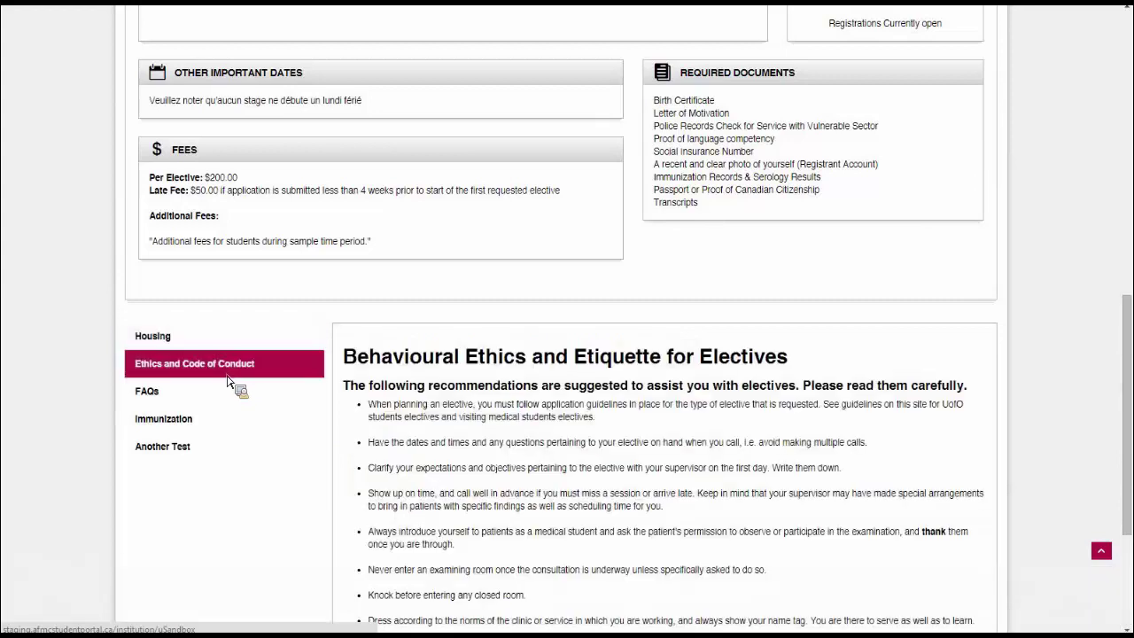
click(162, 392)
scroll(190, 353, down, 1)
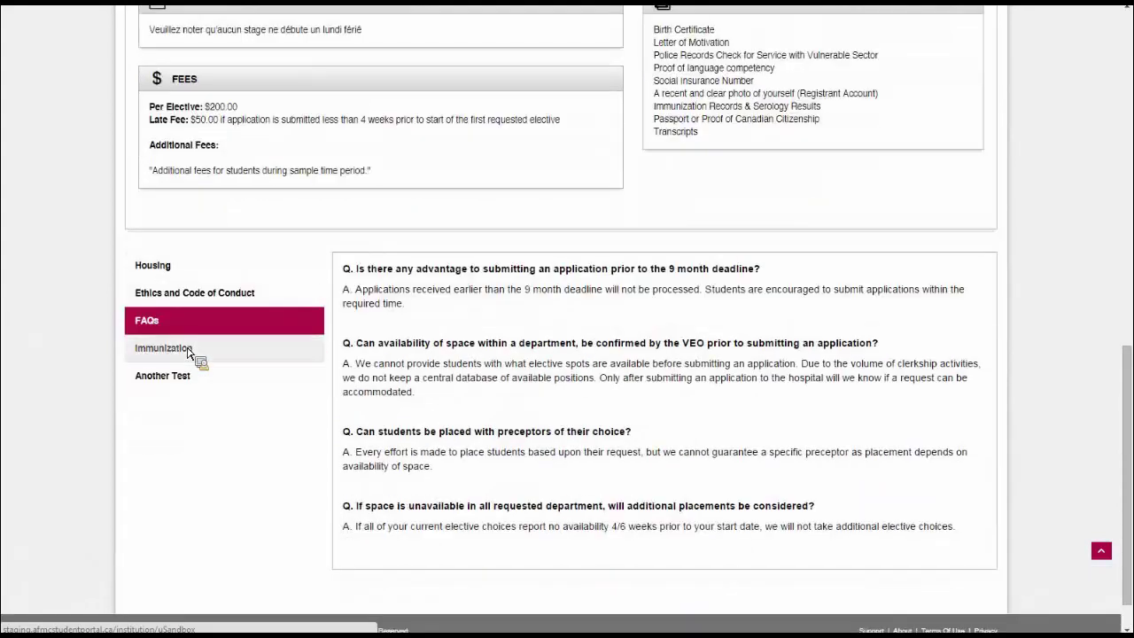
click(217, 352)
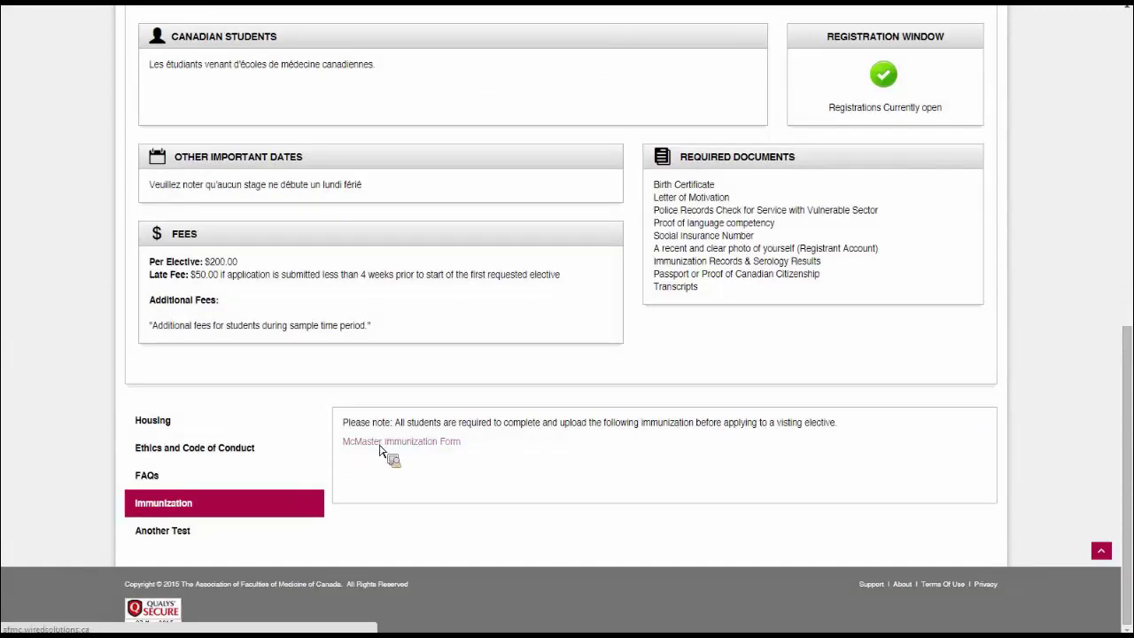
click(210, 529)
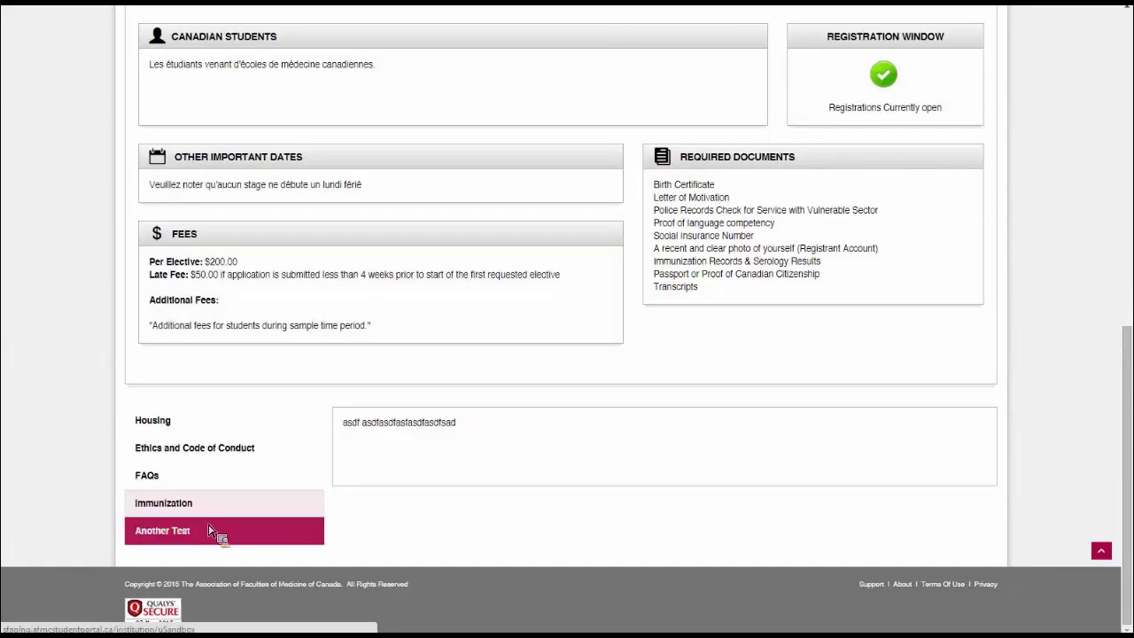
click(149, 420)
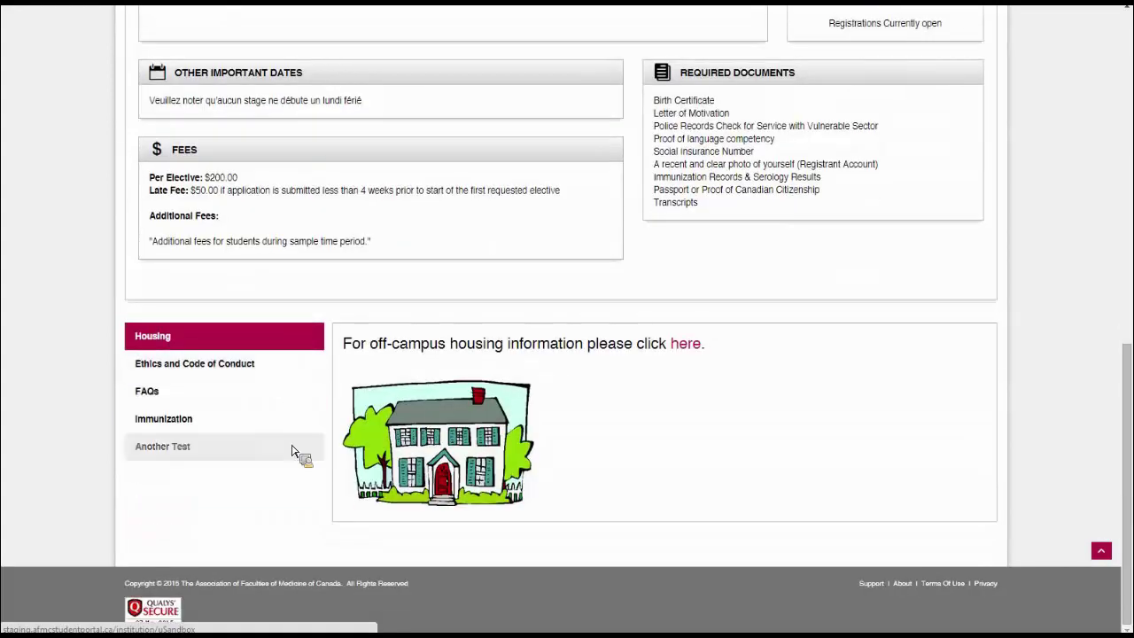
scroll(327, 432, up, 3)
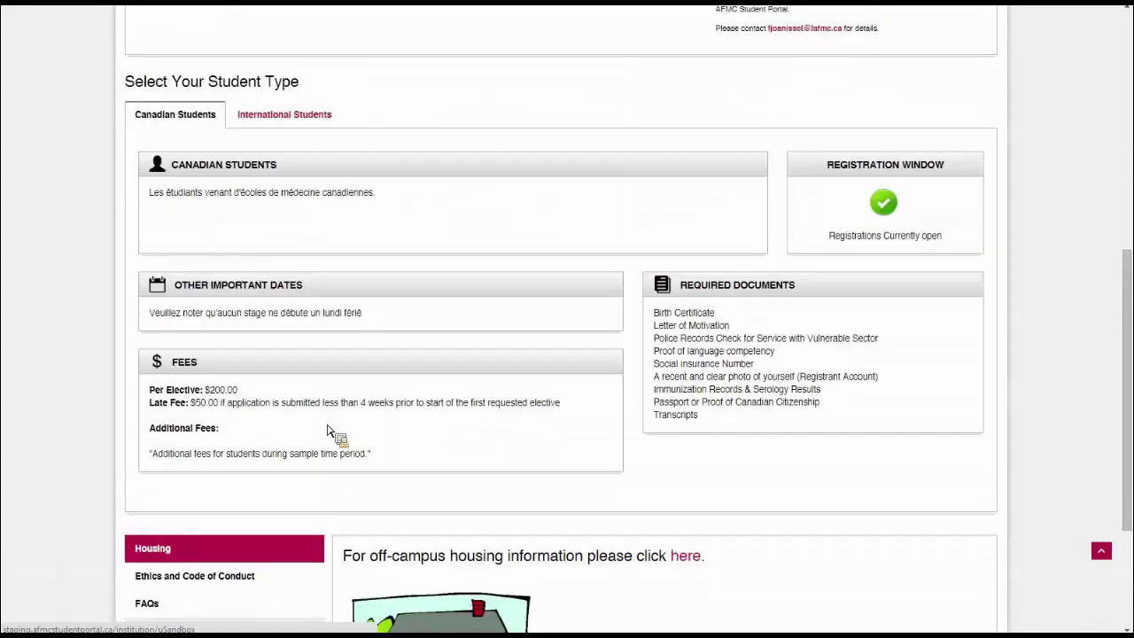
scroll(327, 431, up, 4)
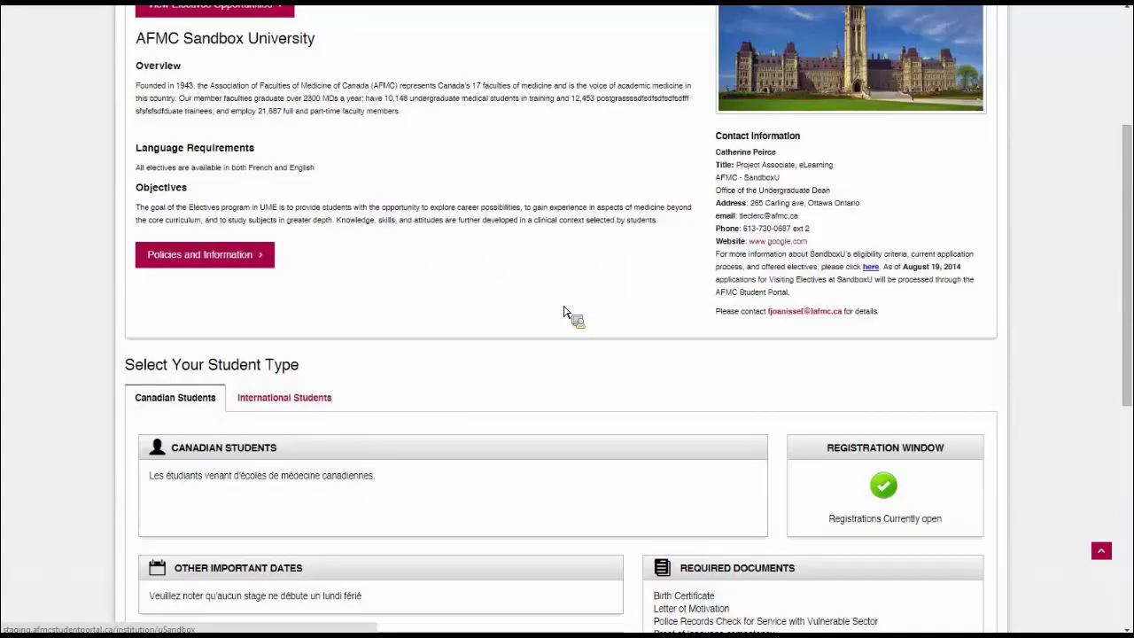
scroll(563, 312, up, 3)
scroll(563, 312, up, 1)
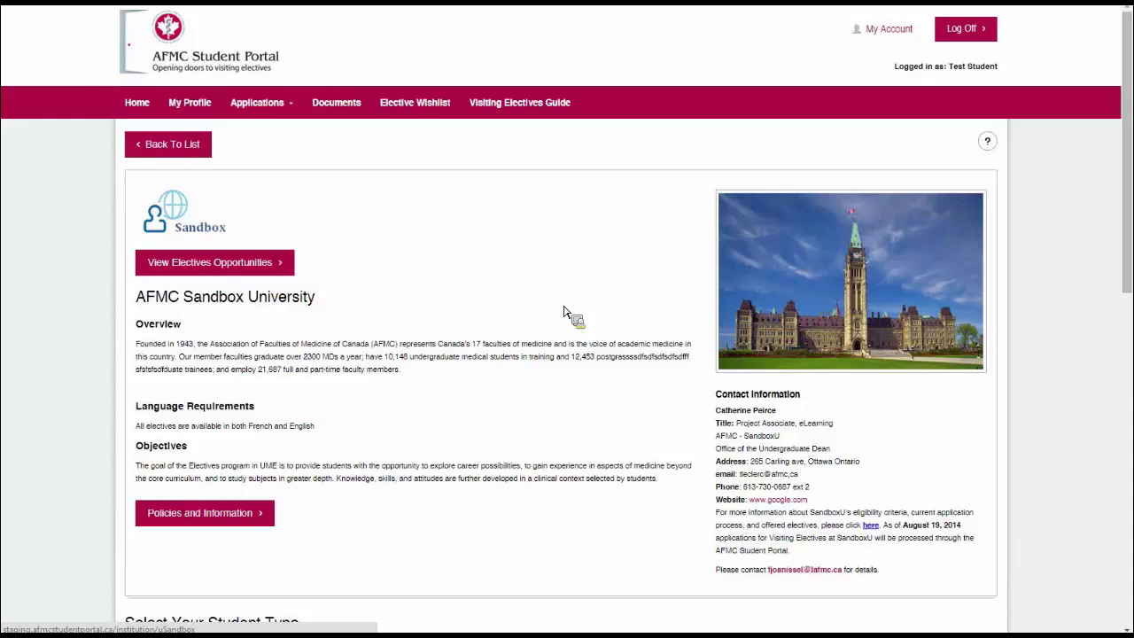
scroll(563, 312, down, 5)
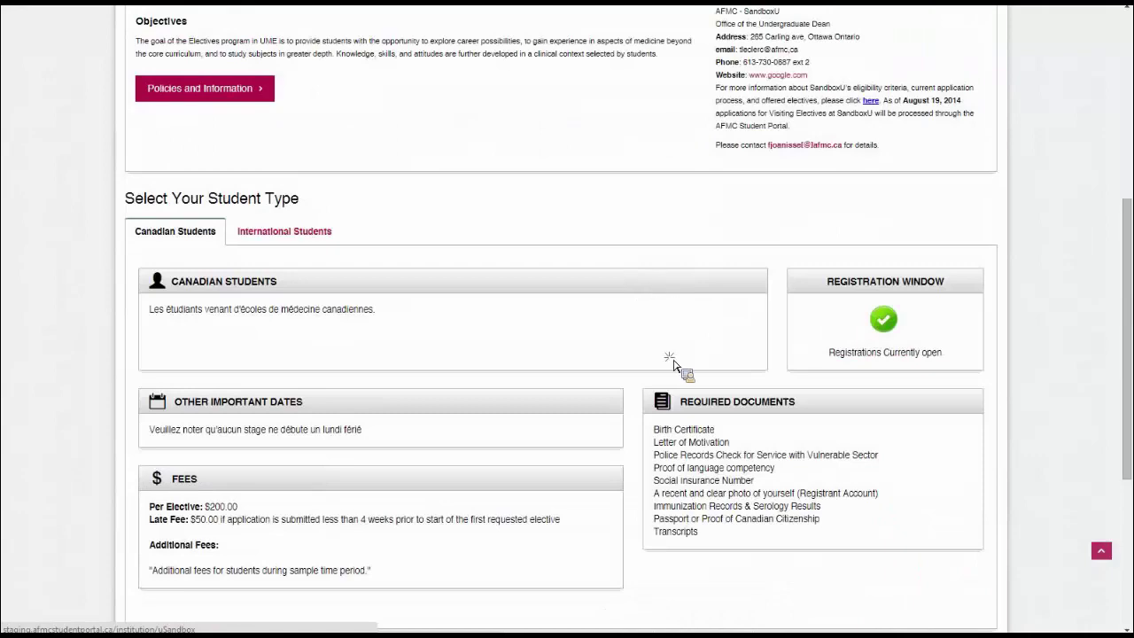
scroll(673, 364, down, 2)
drag(709, 280, 714, 398)
click(717, 405)
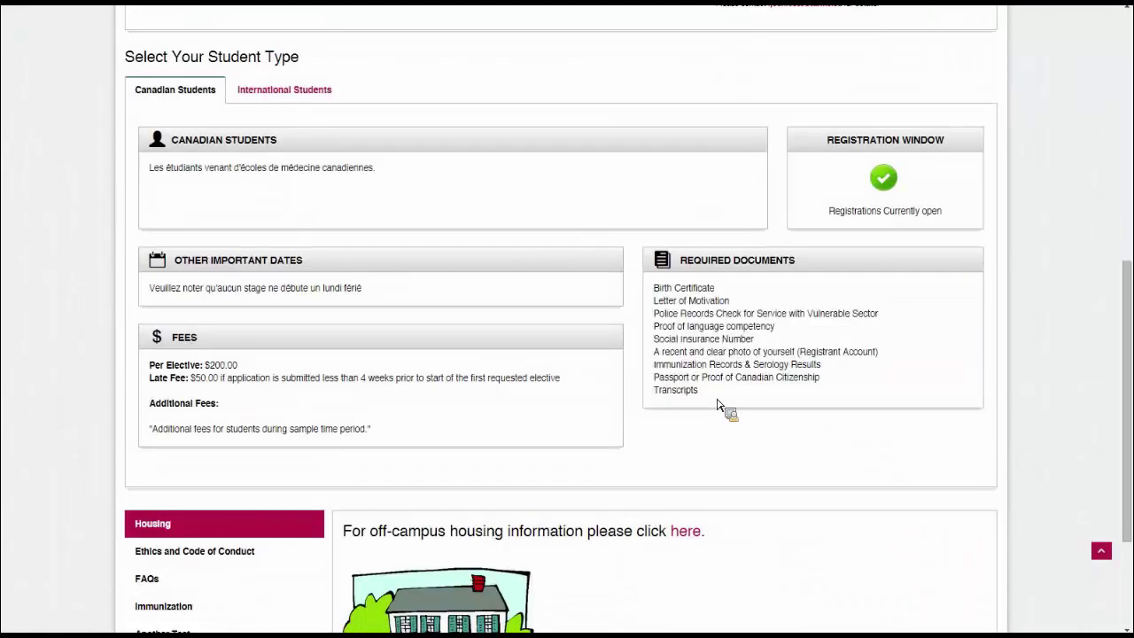
scroll(700, 401, up, 6)
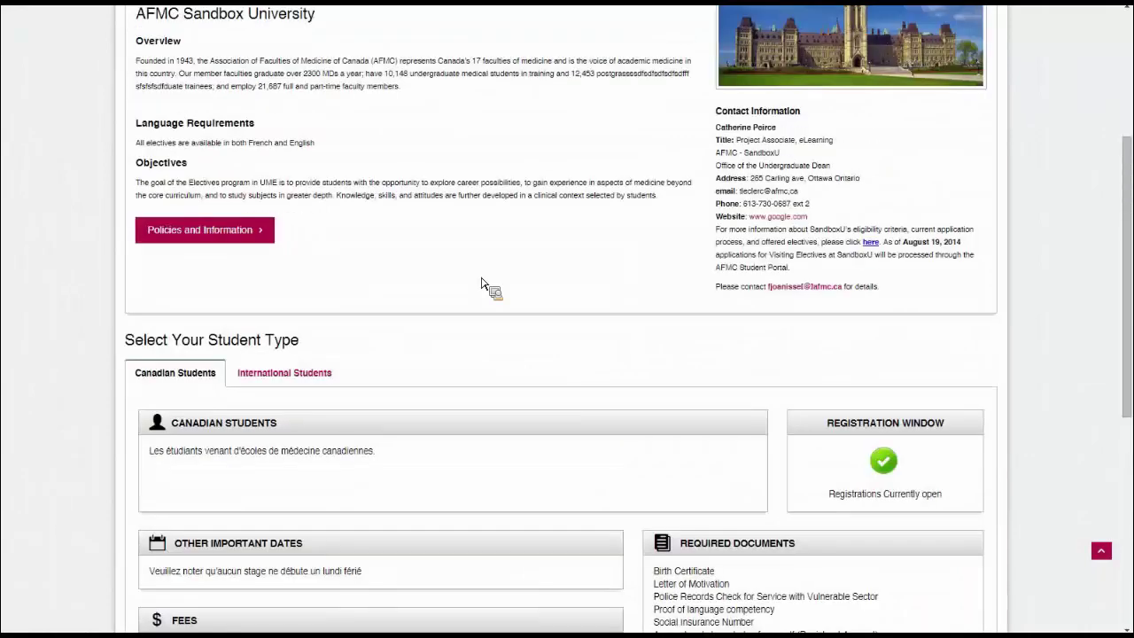
scroll(363, 159, up, 1)
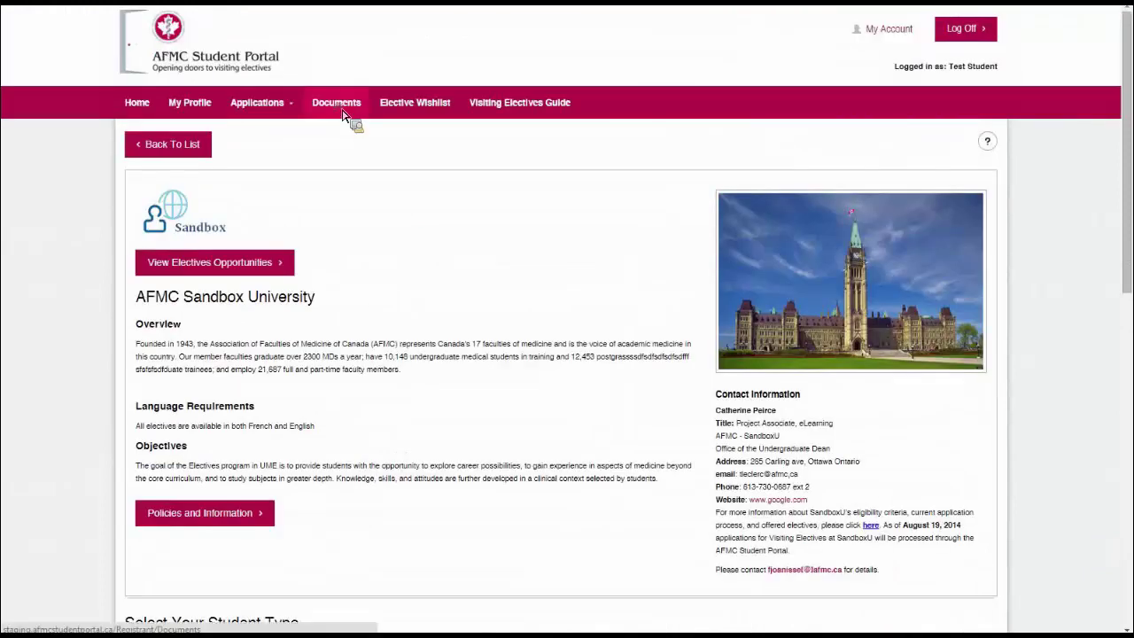
Open the Documents page listing the 5 uploaded files, such as Birth Certificate and Photo.
click(337, 104)
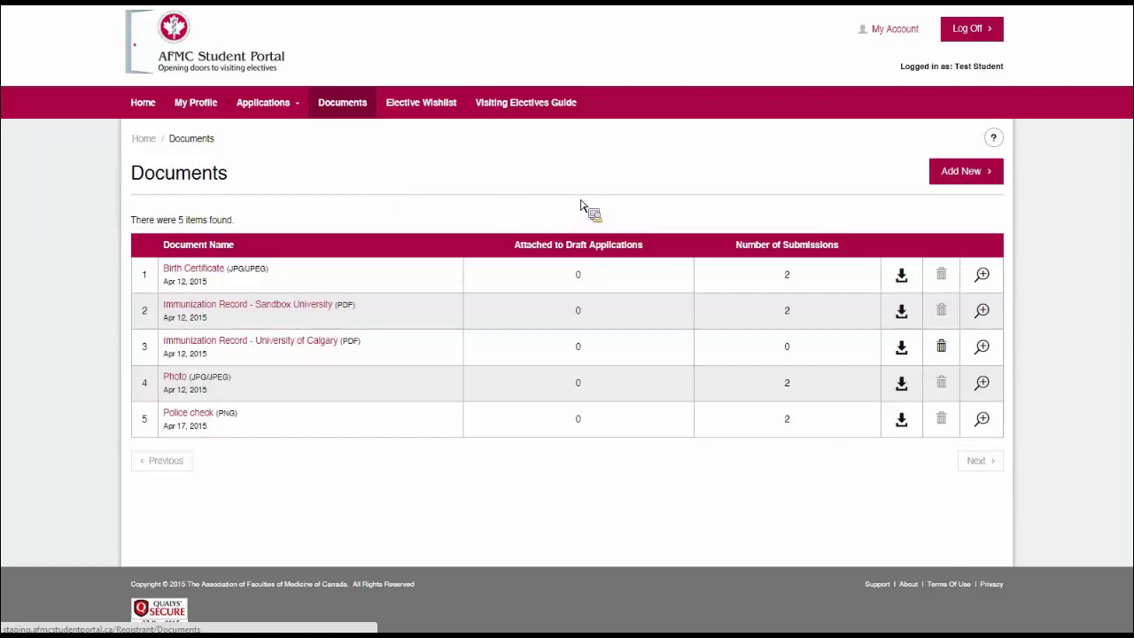
click(968, 179)
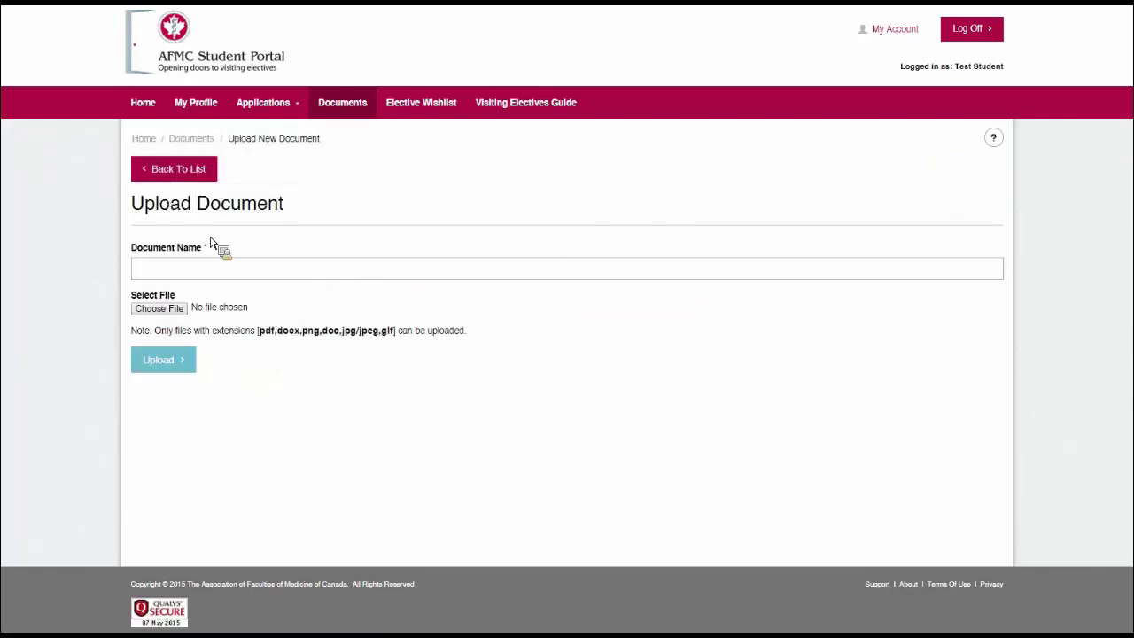
click(169, 276)
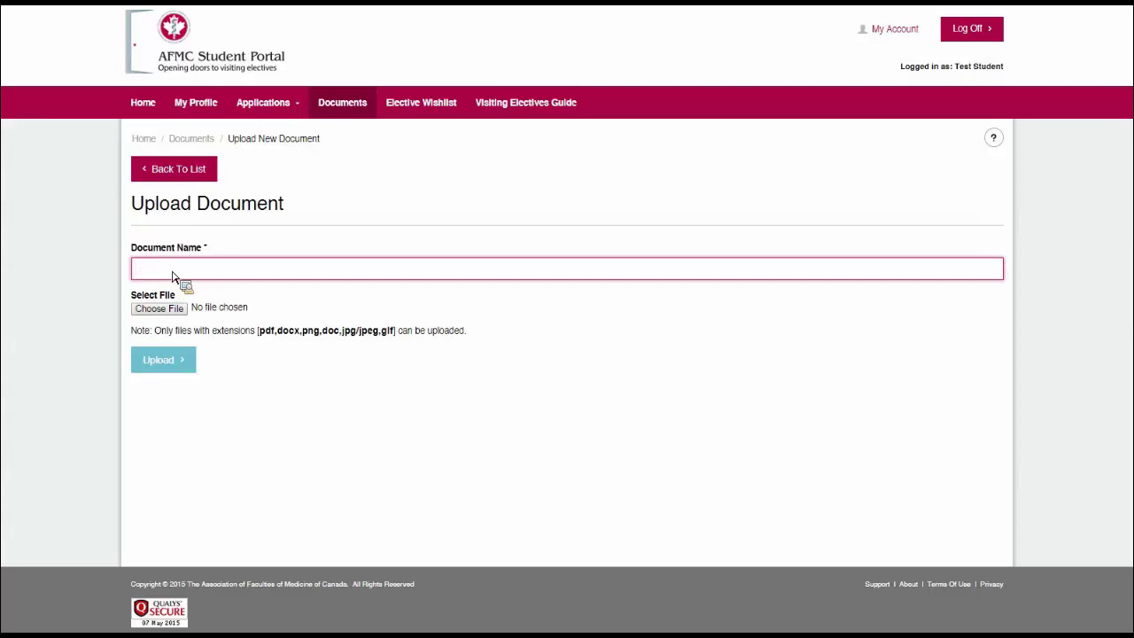
click(310, 280)
key(Down)
key(Down)
key(Down)
key(Down)
click(188, 323)
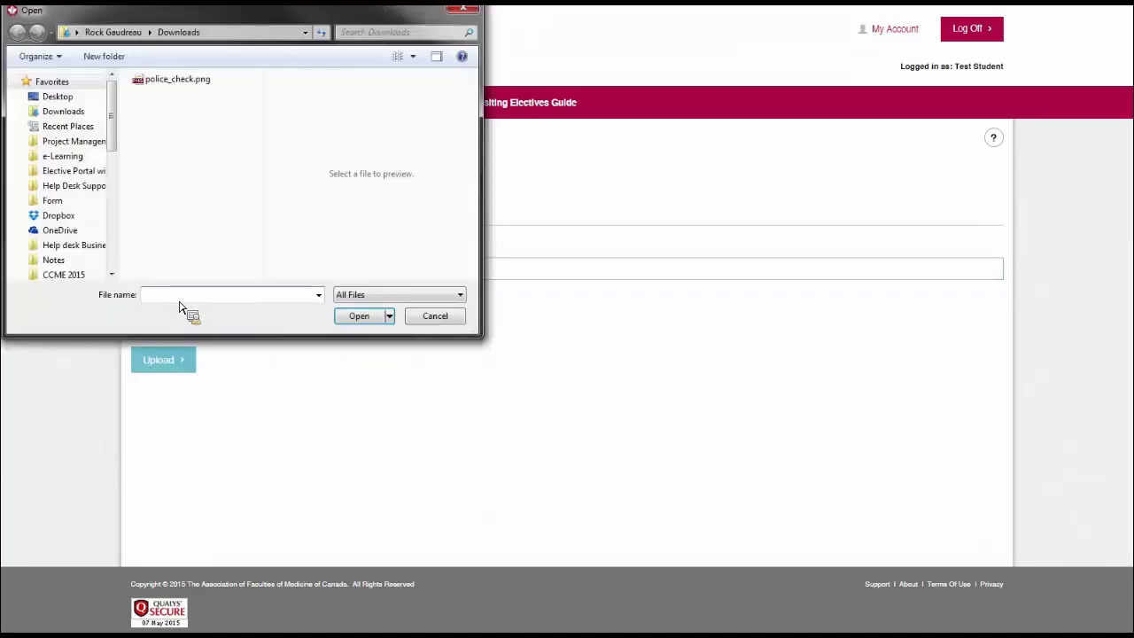
click(177, 84)
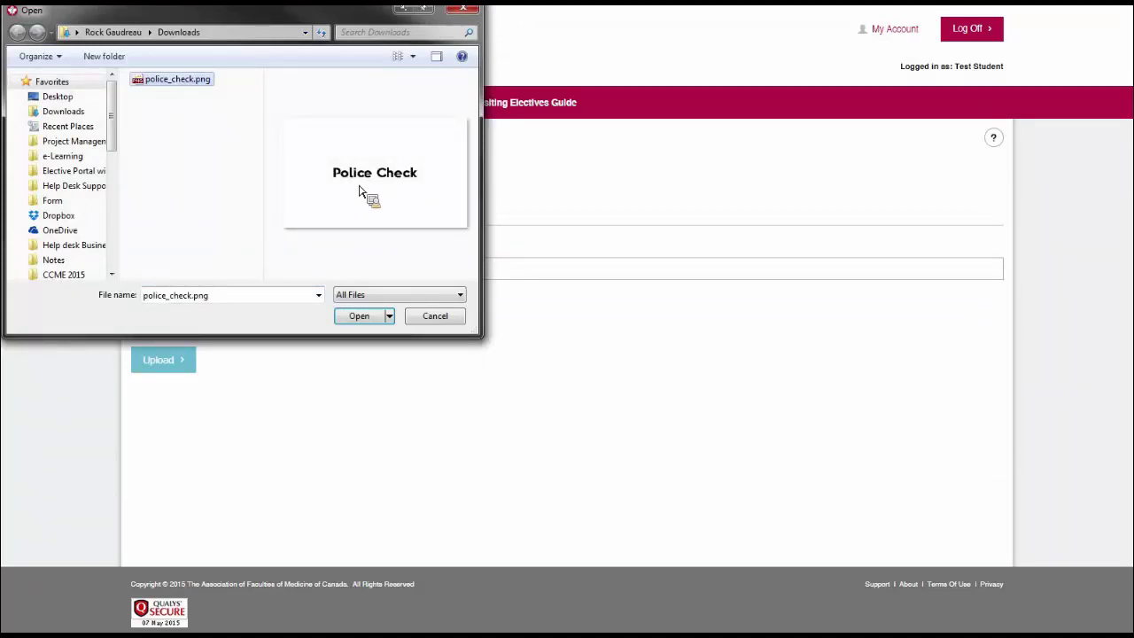
click(359, 316)
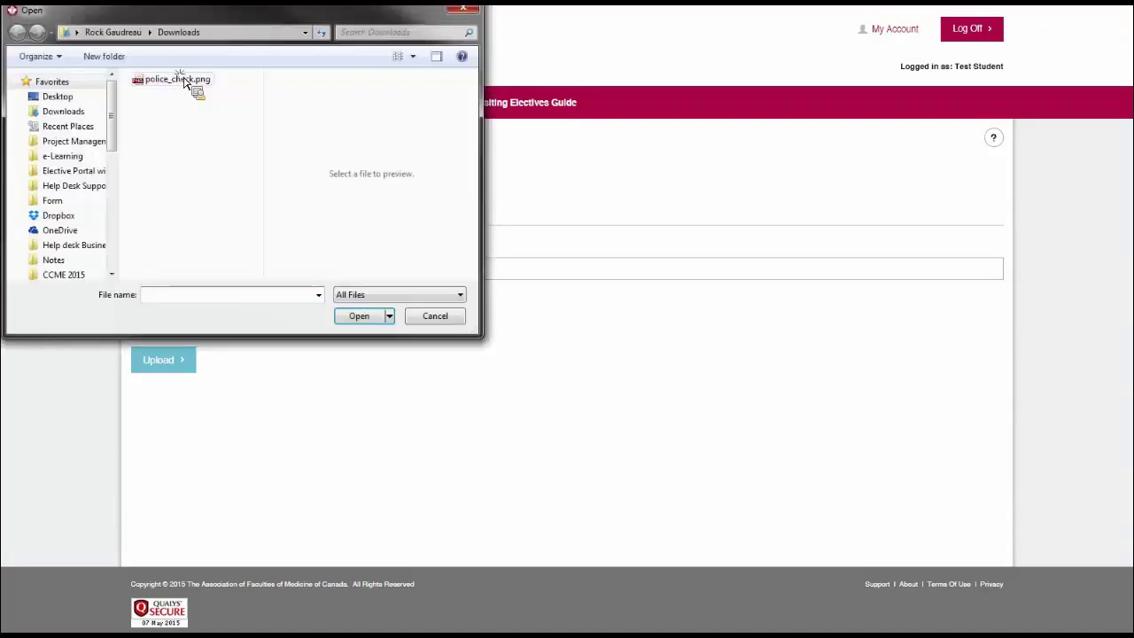
click(190, 83)
key(Return)
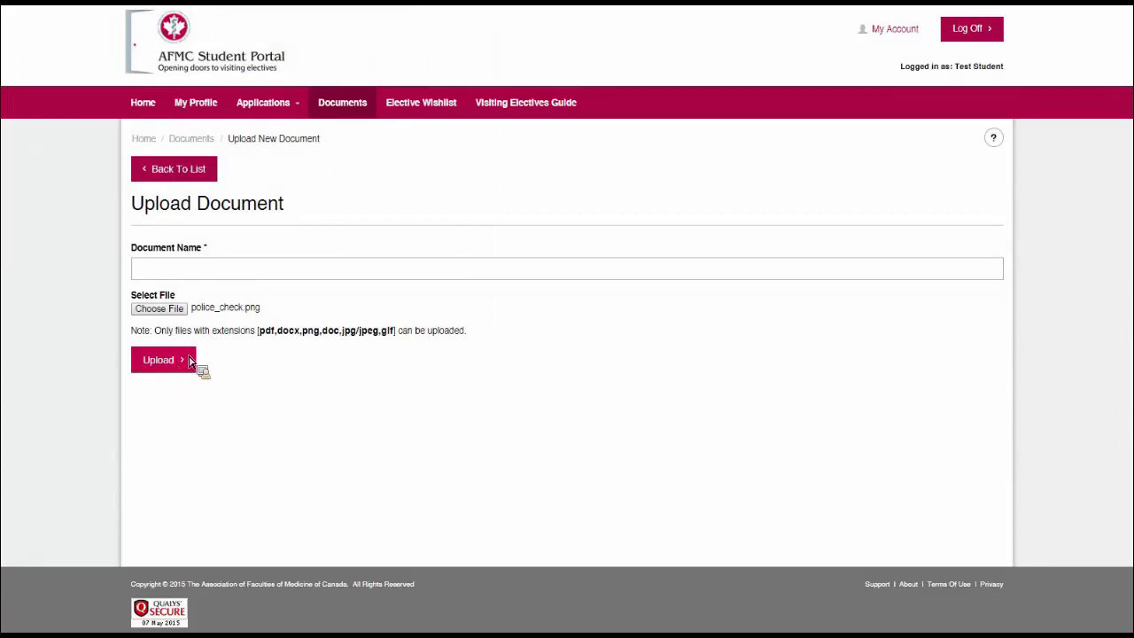
click(189, 172)
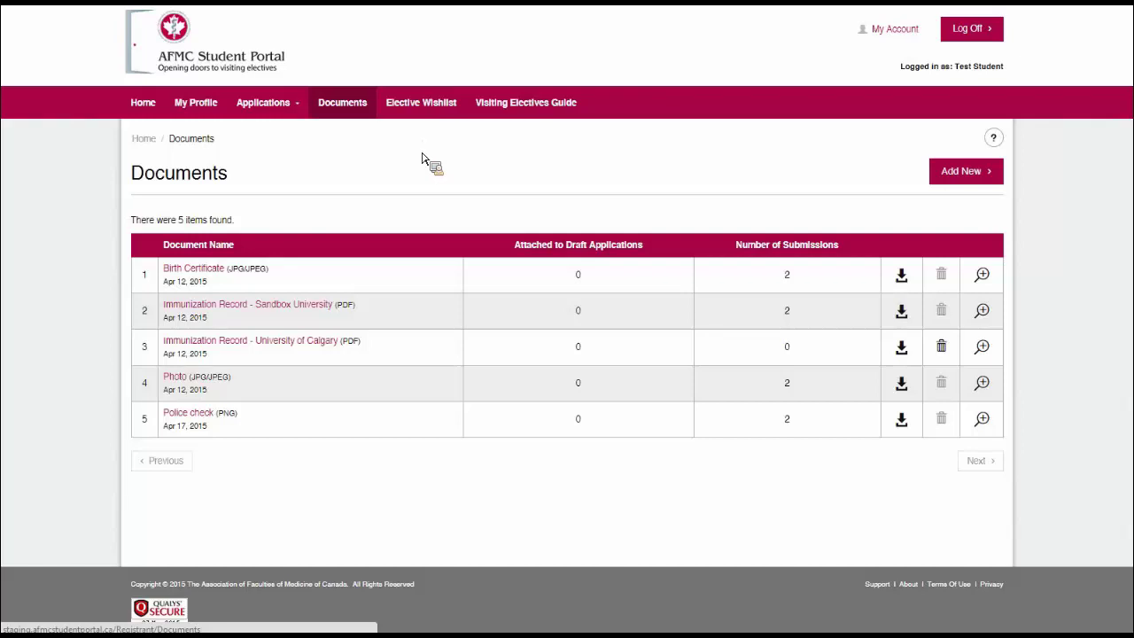
Start a new application for the wish-listed electives.
click(266, 103)
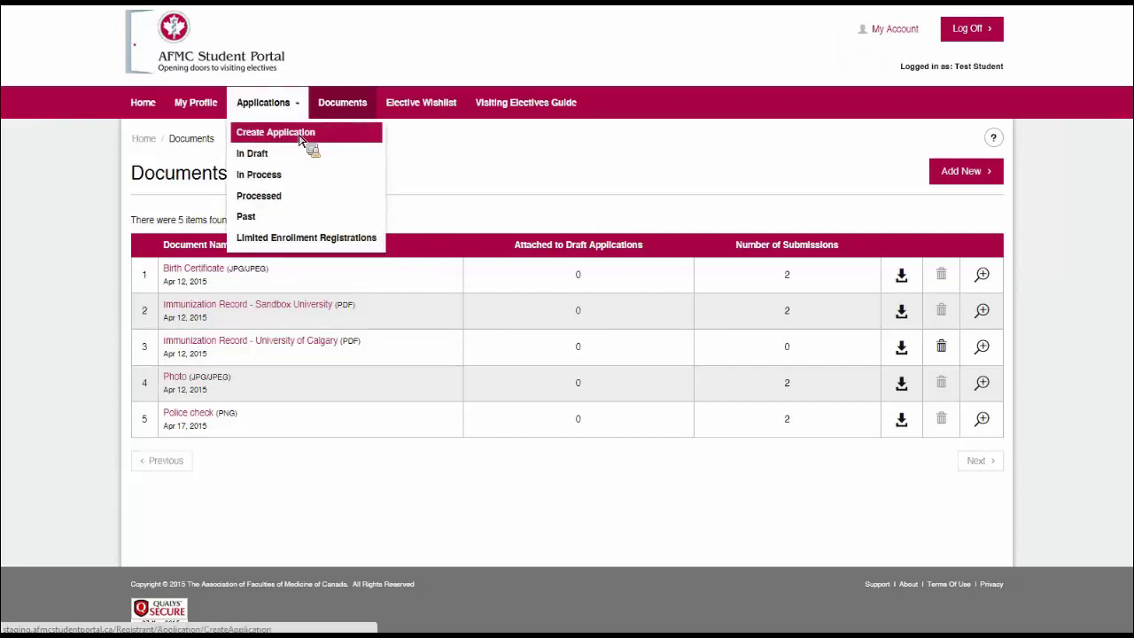
click(446, 110)
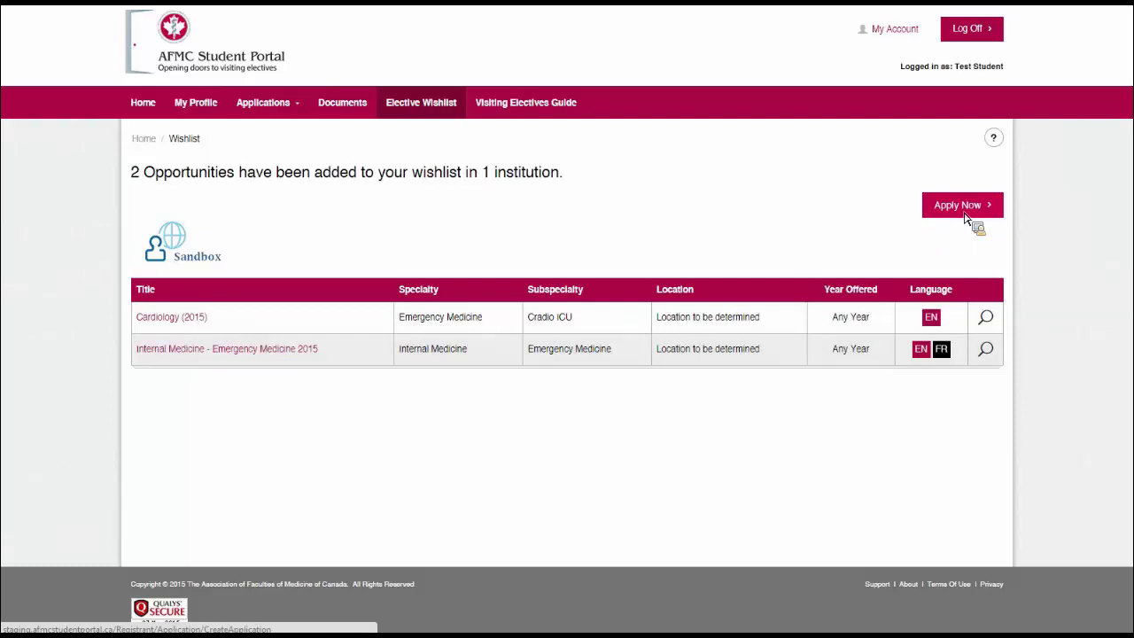
click(147, 104)
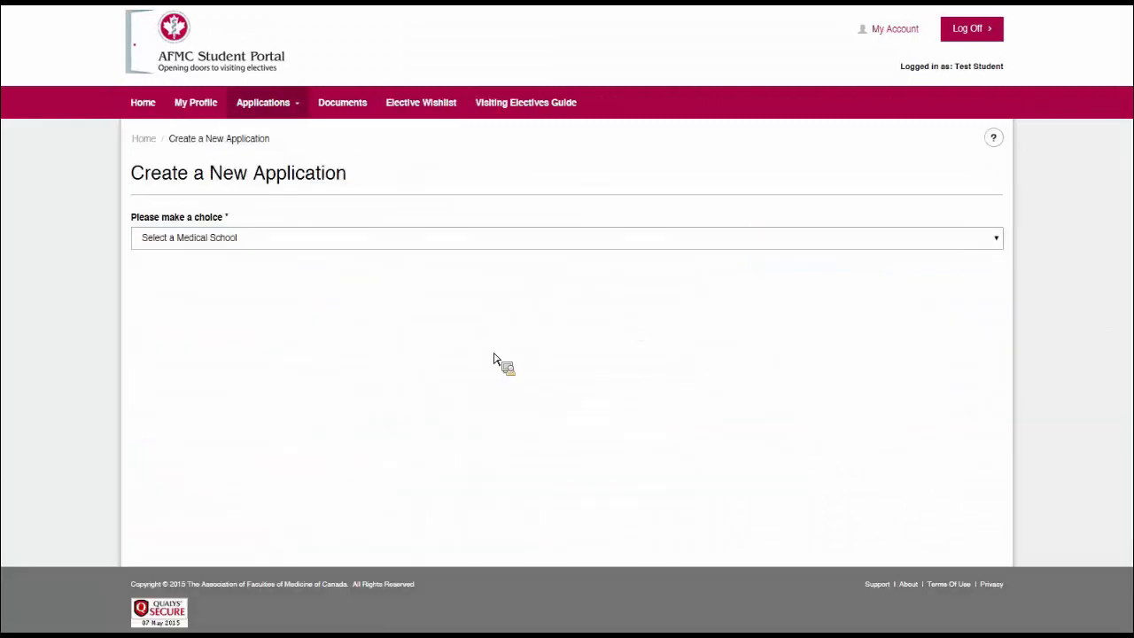
Choose AFMC Sandbox University as the medical school and apply in English.
click(279, 247)
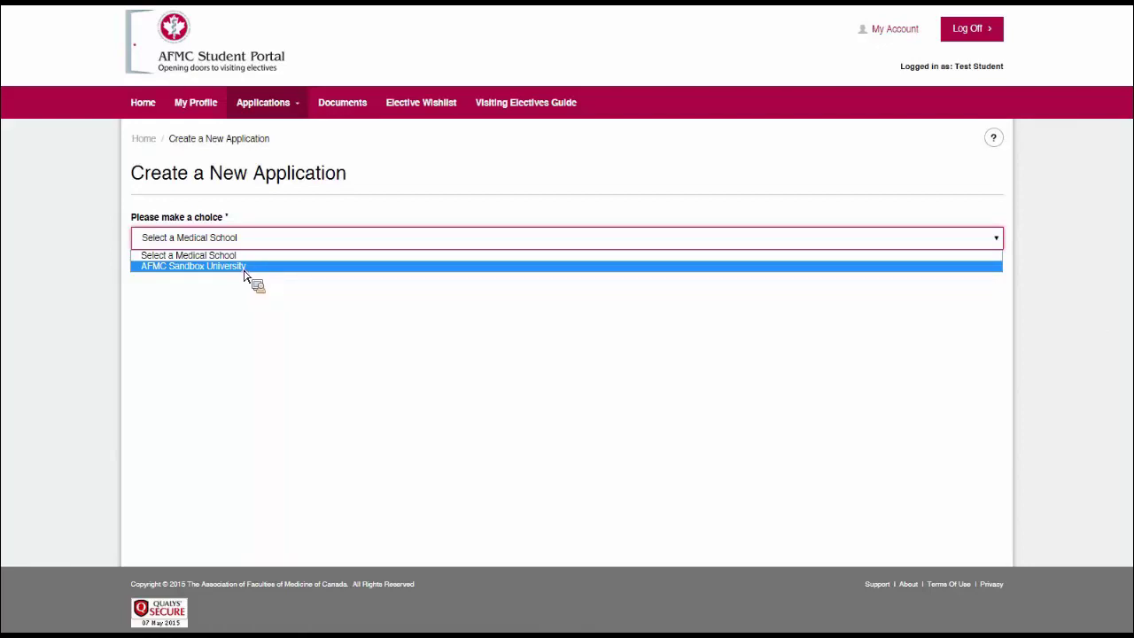
click(244, 269)
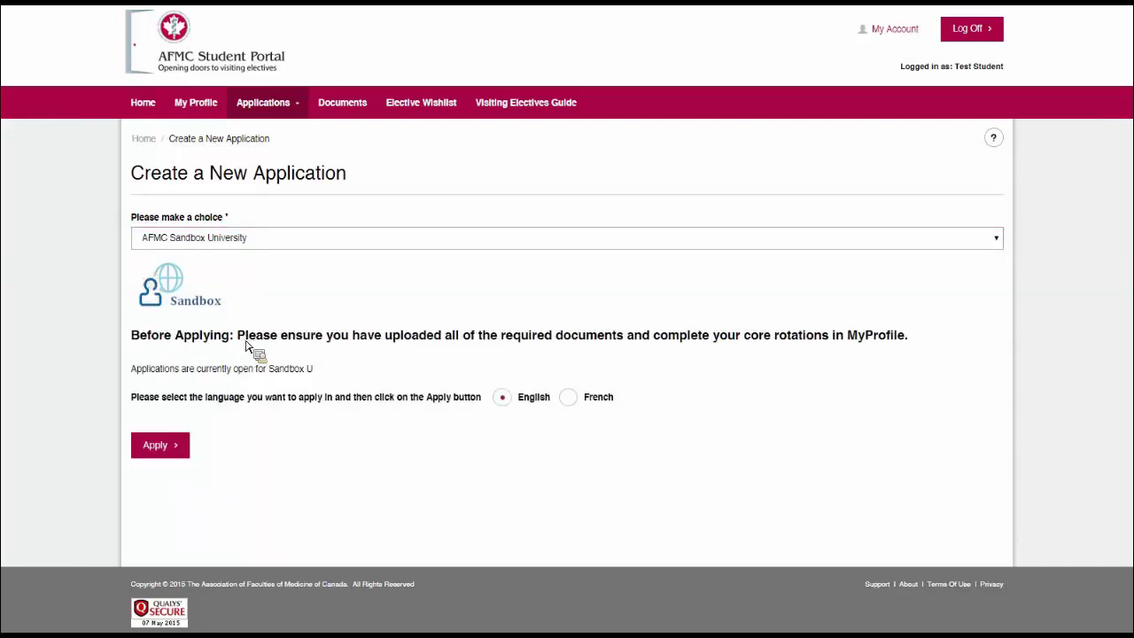
drag(567, 352, 889, 349)
click(889, 369)
click(502, 397)
Start the Sandbox registration form and request Elective 1 with a 2 weeks duration.
click(164, 447)
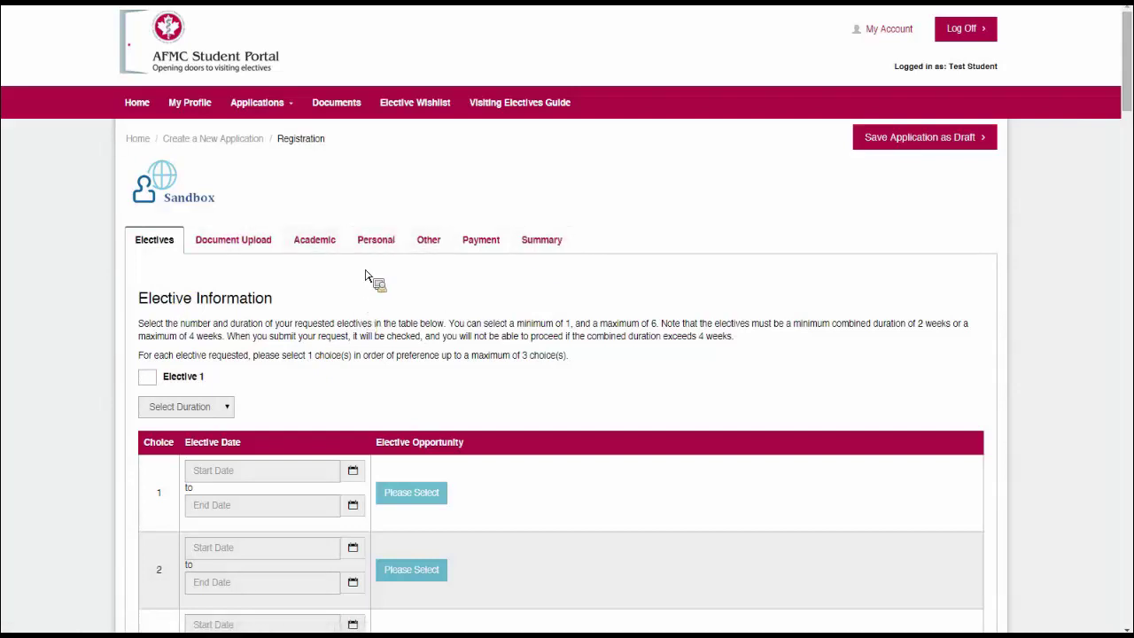
scroll(365, 262, down, 2)
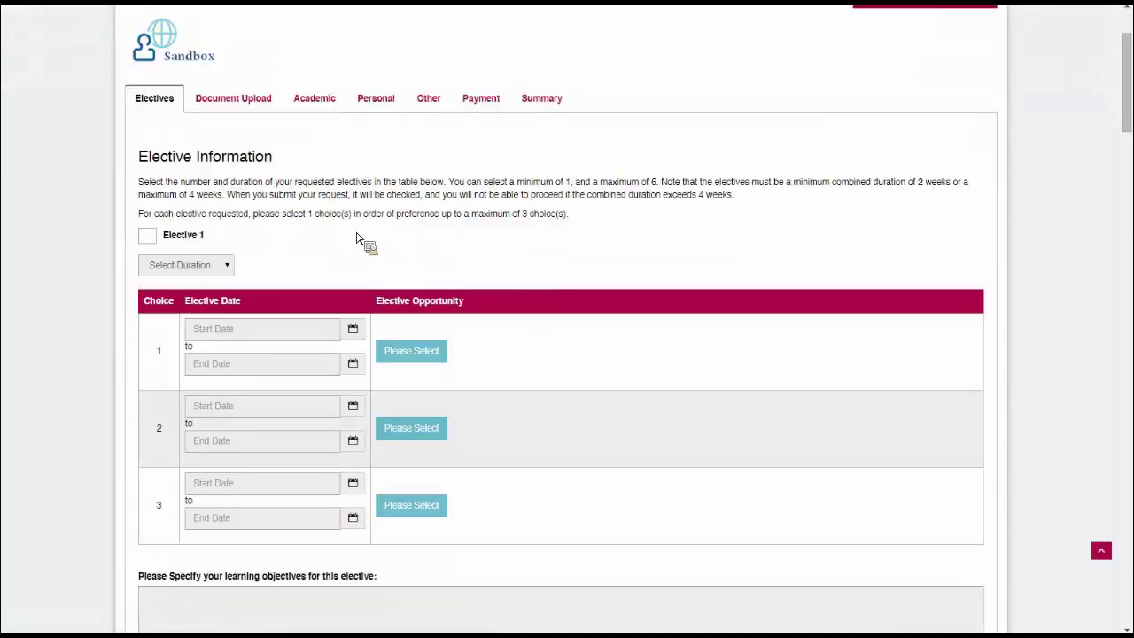
click(185, 246)
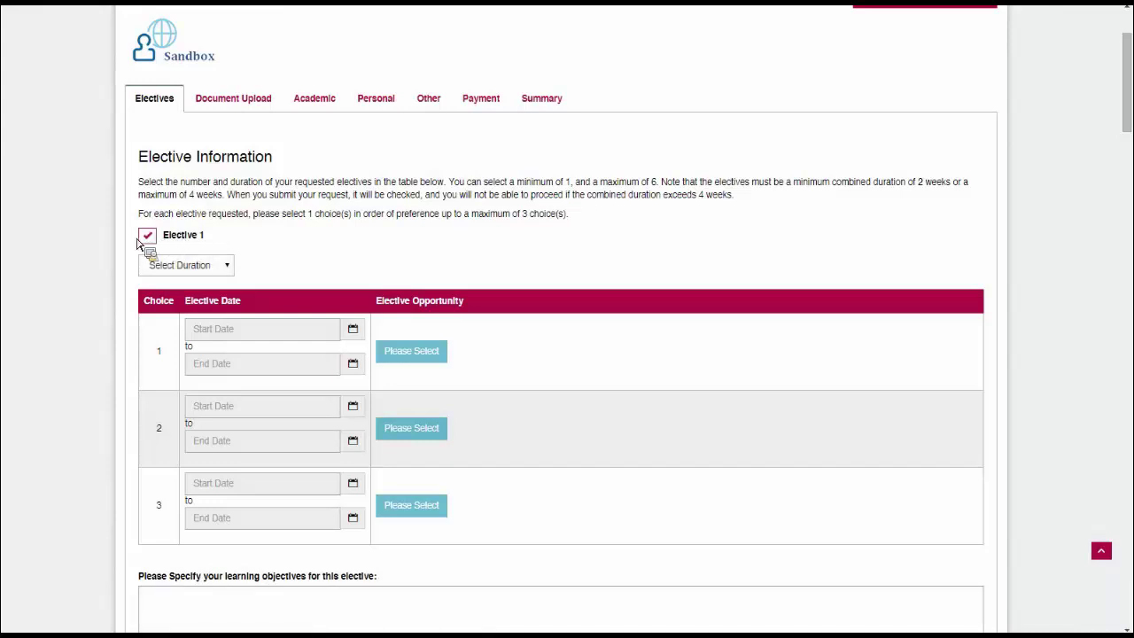
click(227, 267)
click(217, 294)
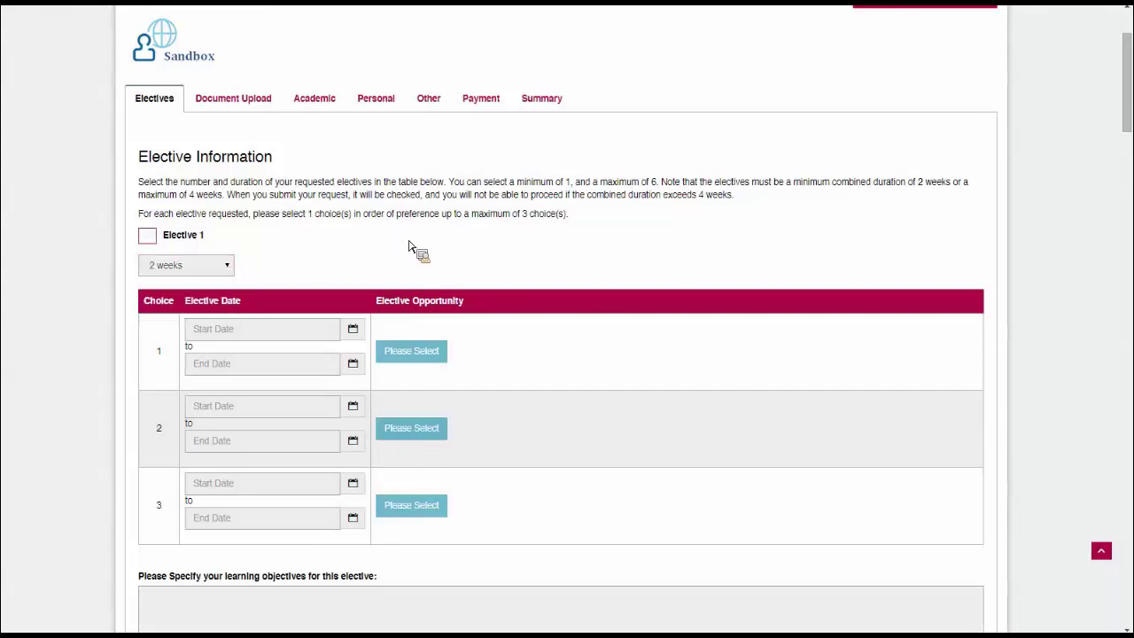
scroll(399, 241, down, 1)
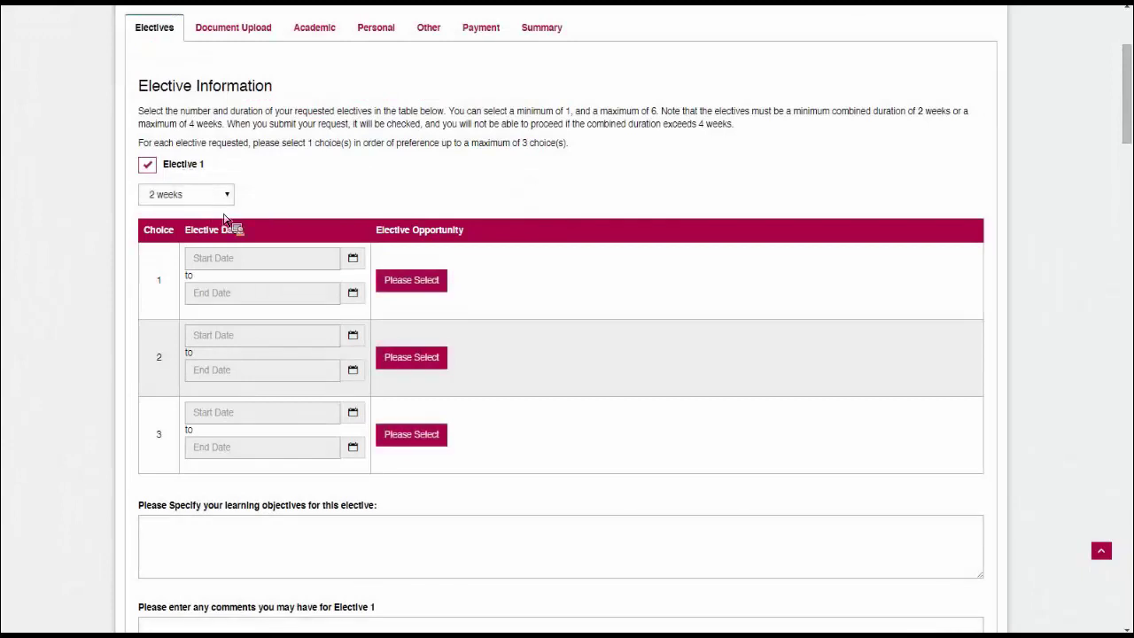
Choose the Emergency Medicine / Cradio ICU wishlist item as Elective 1's choice 1, 06/27/2015–07/10/2015.
click(431, 284)
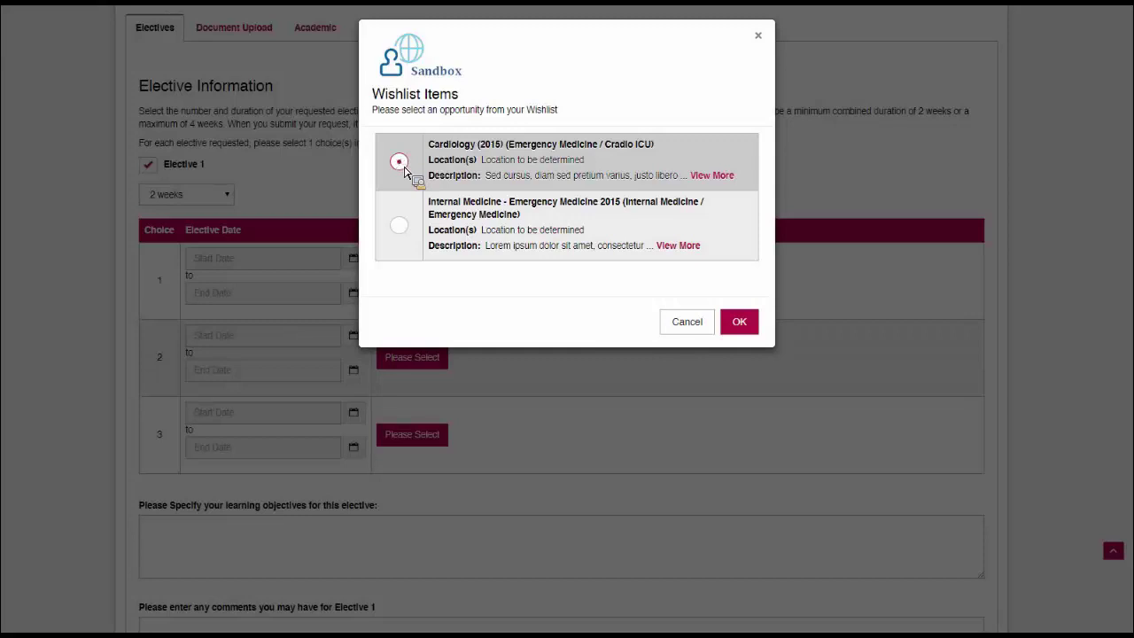
click(737, 323)
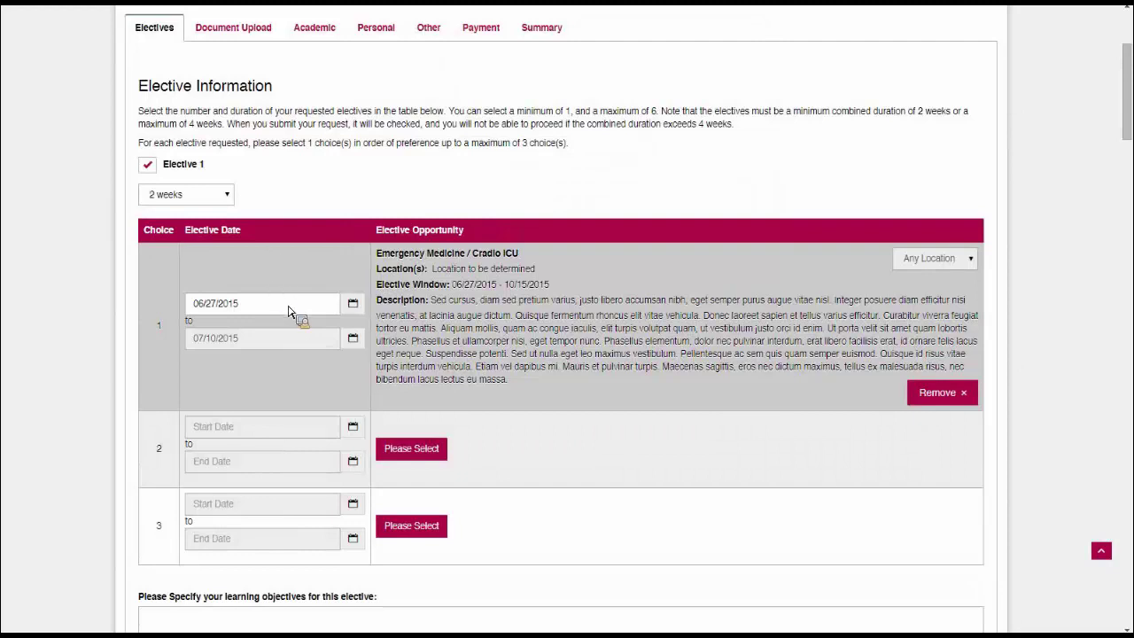
scroll(534, 309, down, 1)
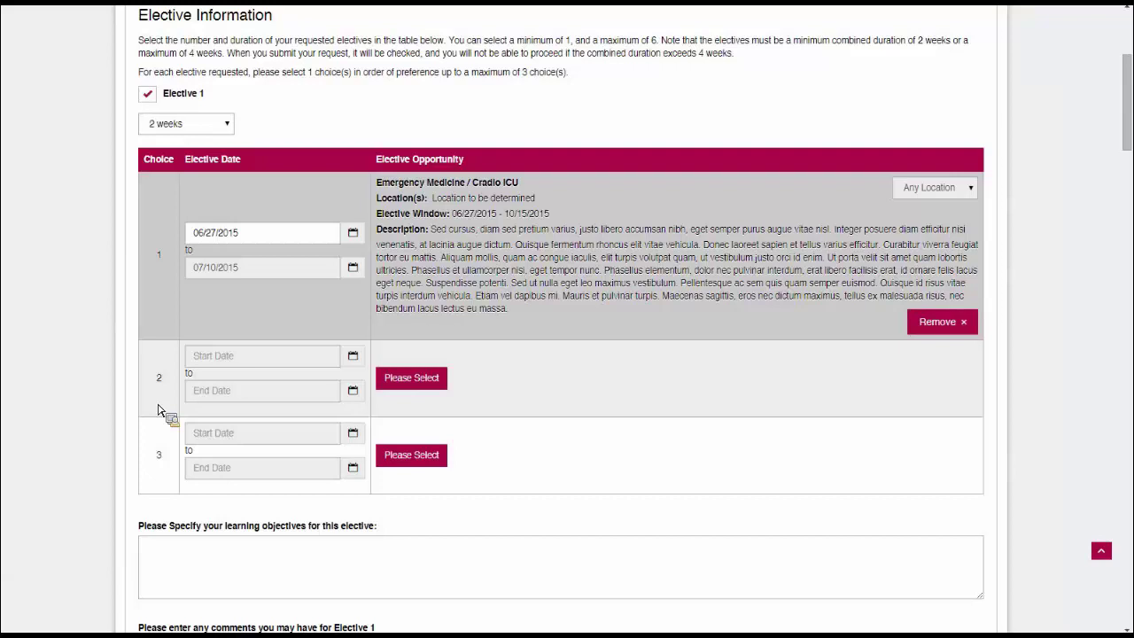
scroll(679, 327, down, 1)
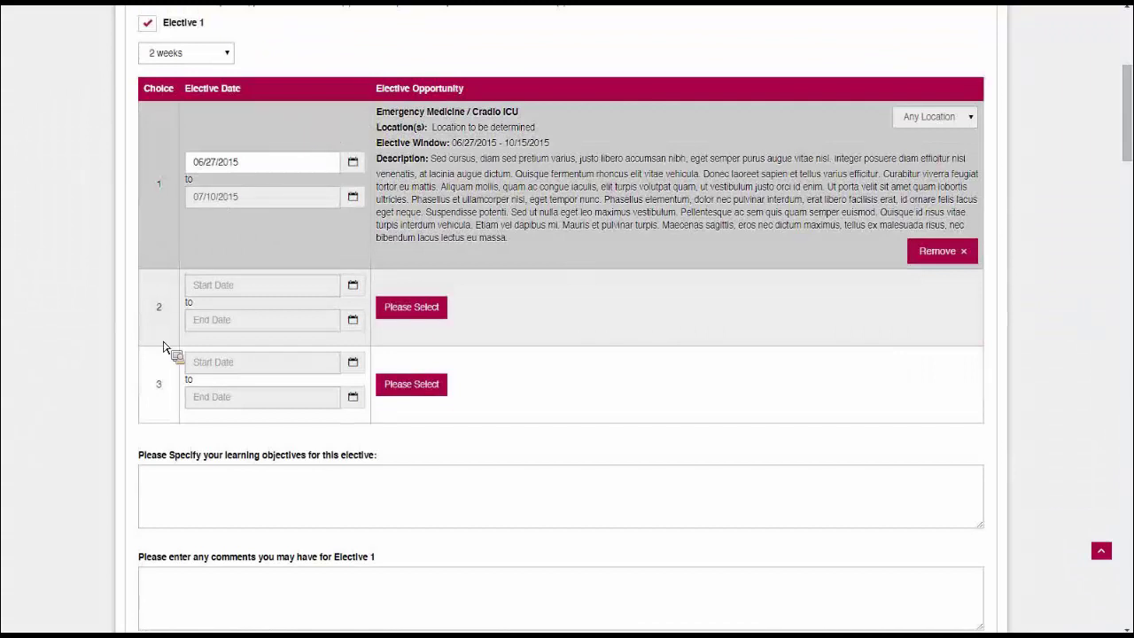
click(164, 350)
Pick Internal Medicine - Emergency Medicine 2015 from the wishlist as choice 2.
click(173, 185)
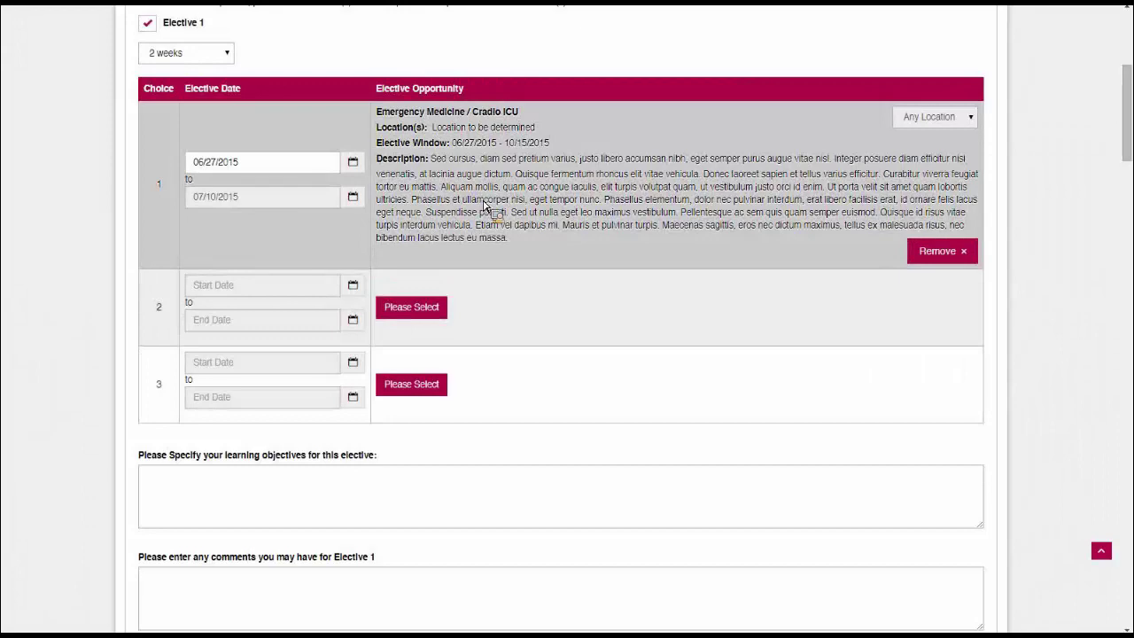
click(411, 317)
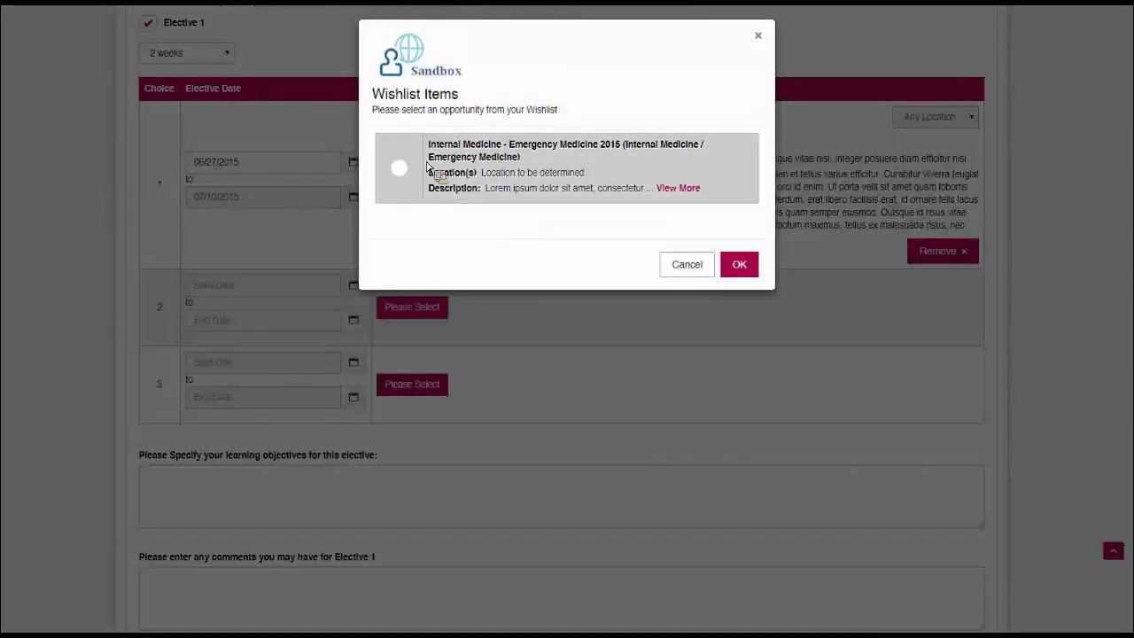
click(399, 168)
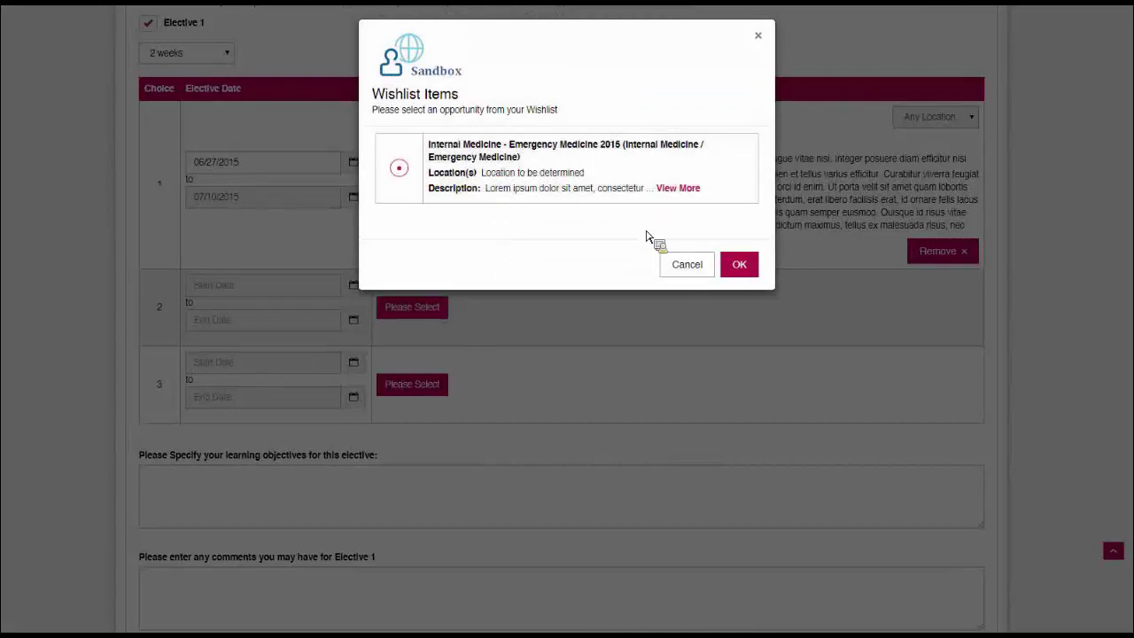
click(738, 266)
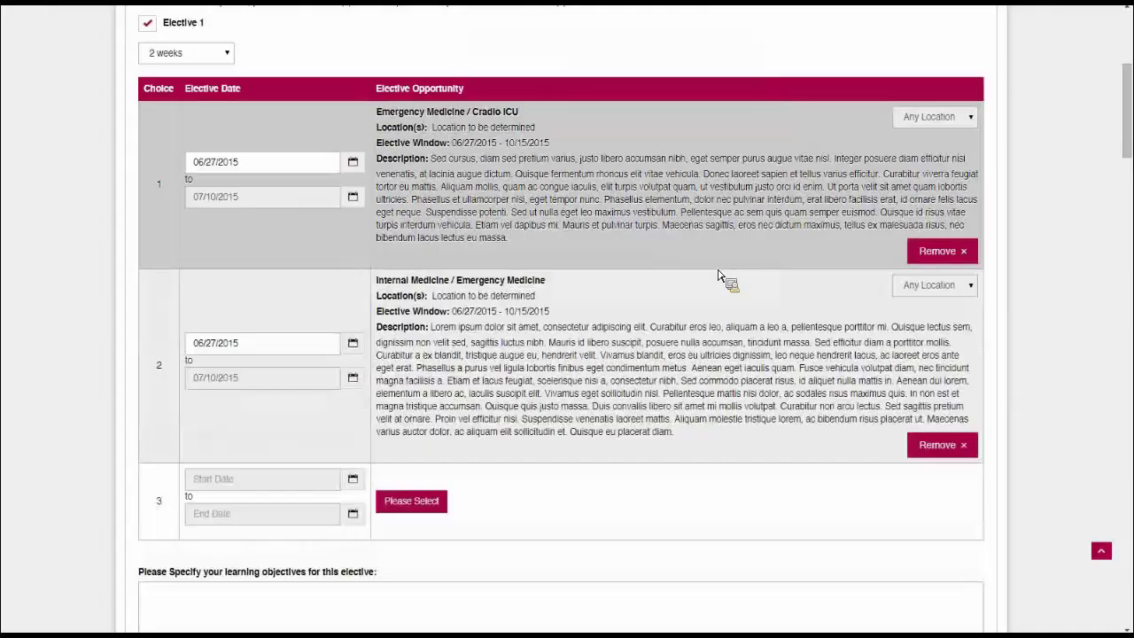
Set choice 2's start date to 07/13/2015 and review its description, location and window.
click(312, 345)
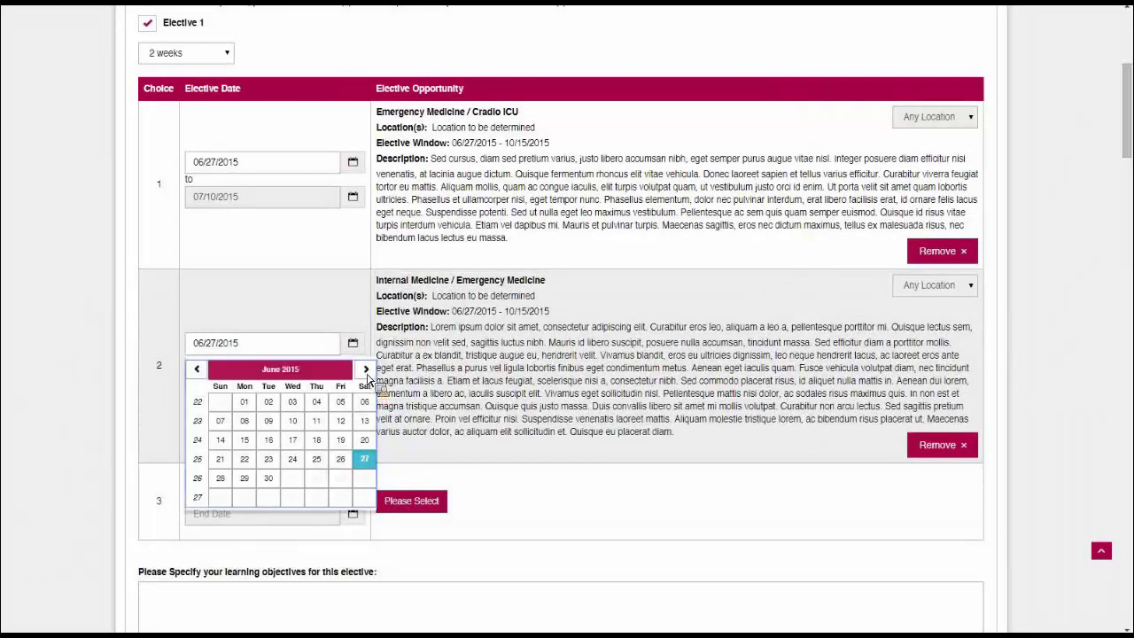
click(255, 441)
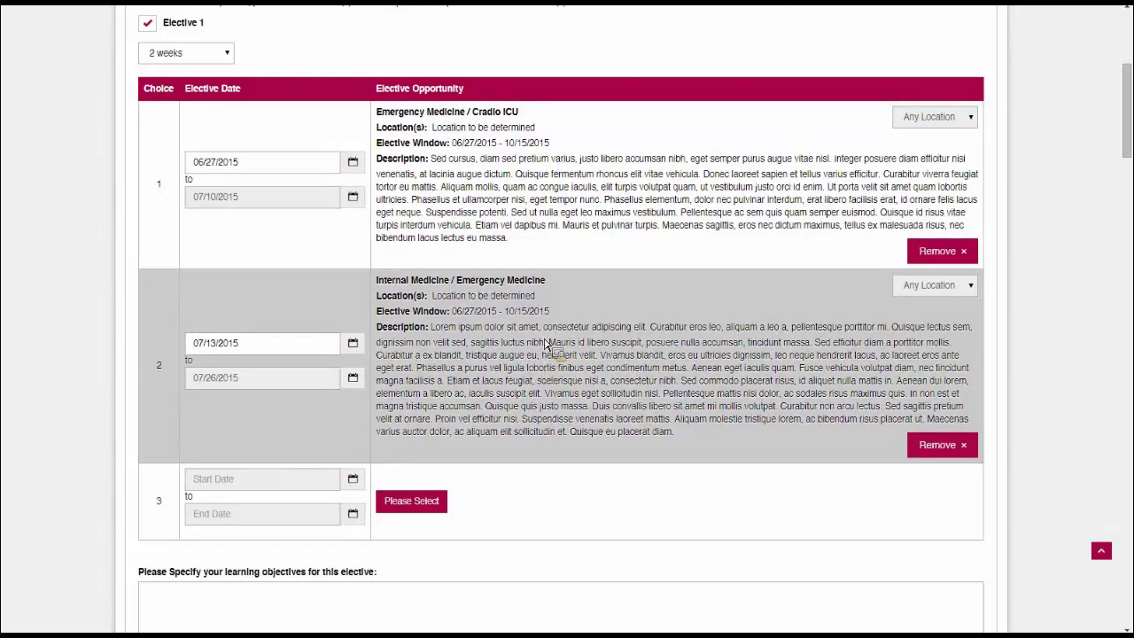
scroll(602, 255, down, 1)
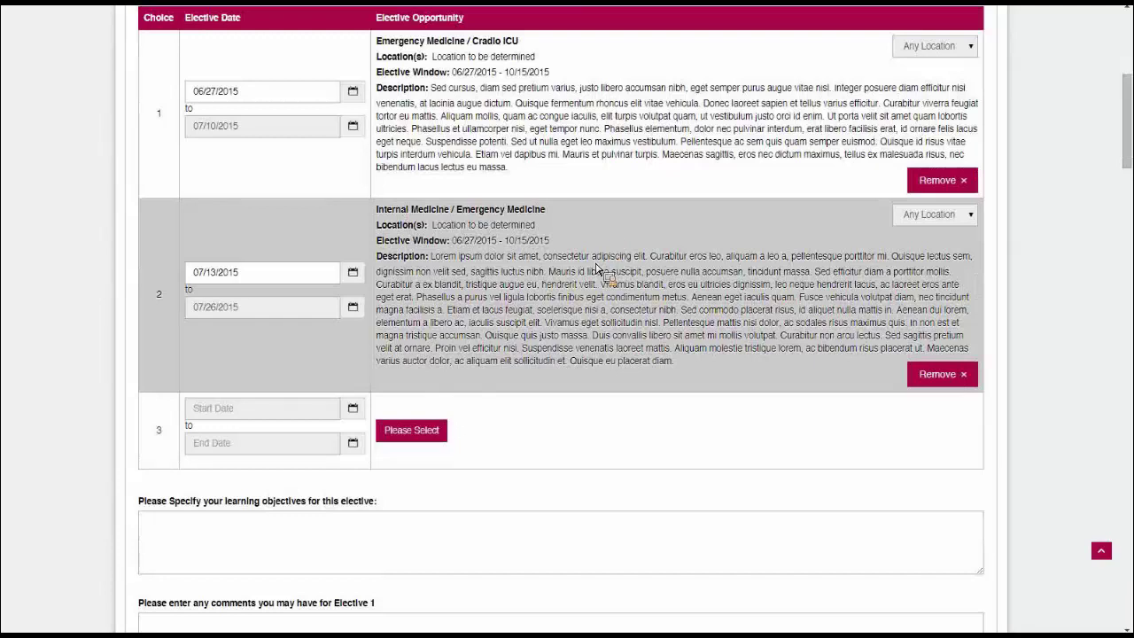
drag(443, 257, 654, 349)
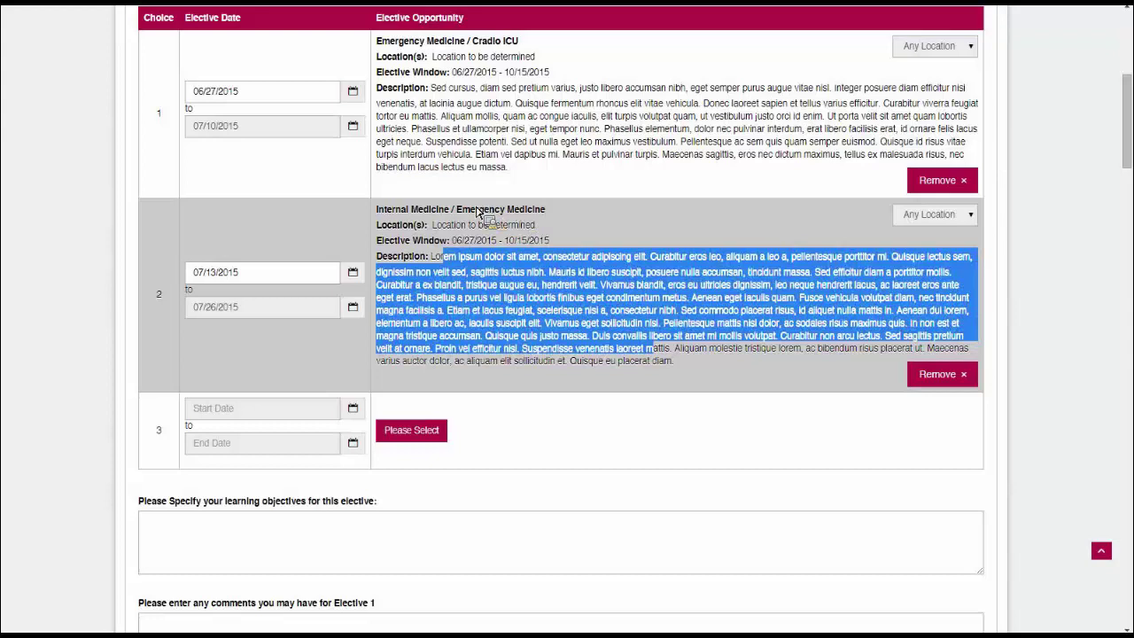
drag(487, 215, 456, 256)
click(559, 256)
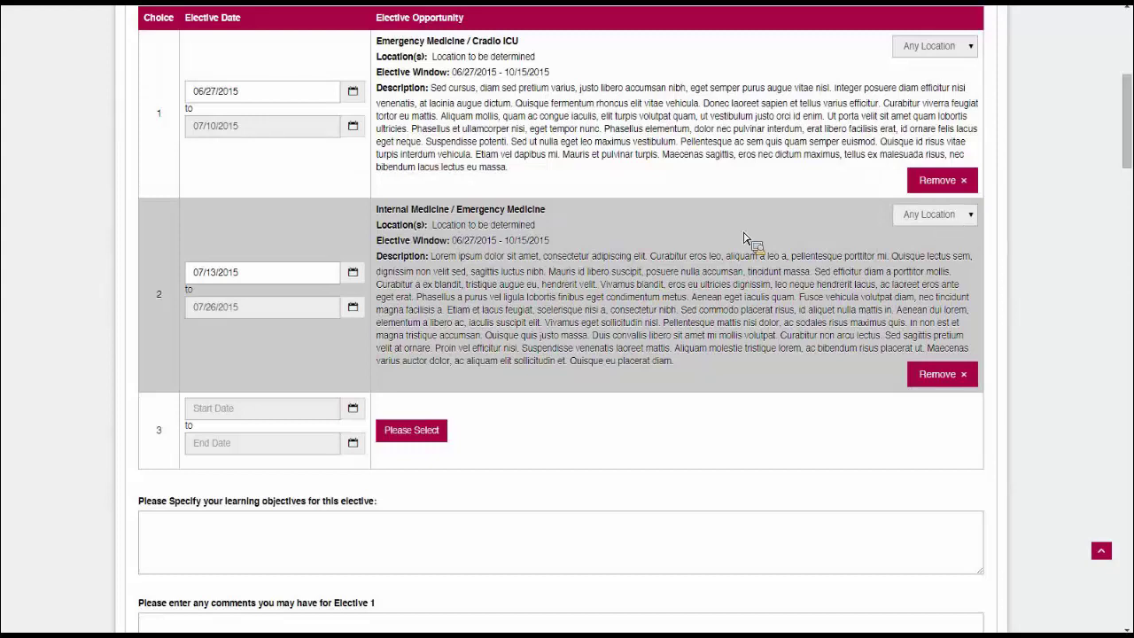
Leave choice 3 empty and move through Elective 1's learning objectives and comments fields.
scroll(474, 133, down, 2)
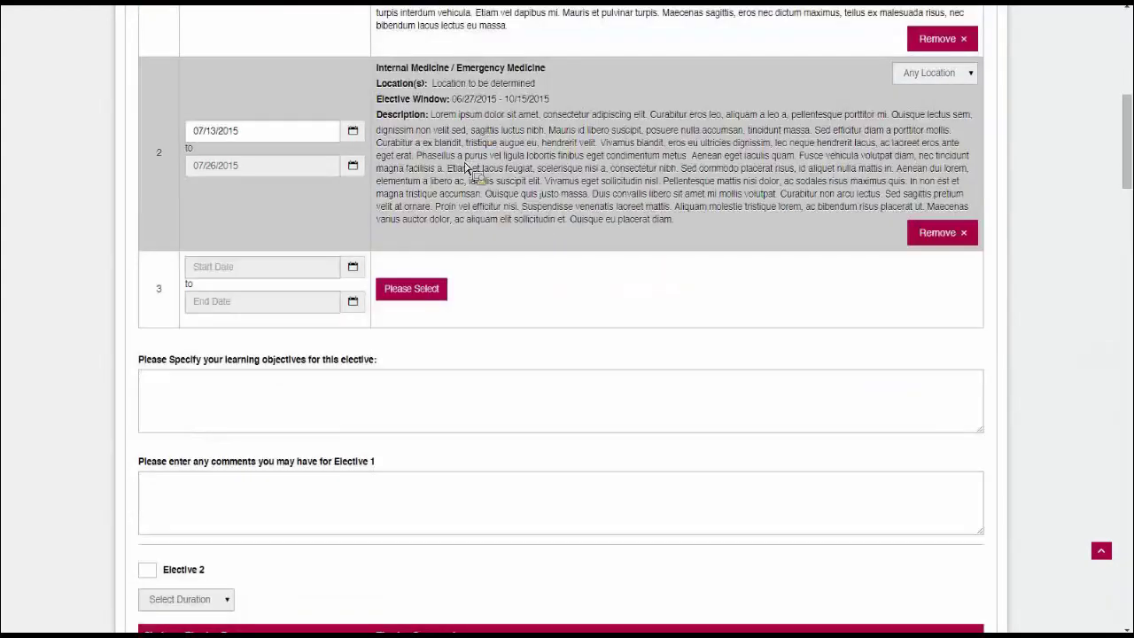
click(427, 304)
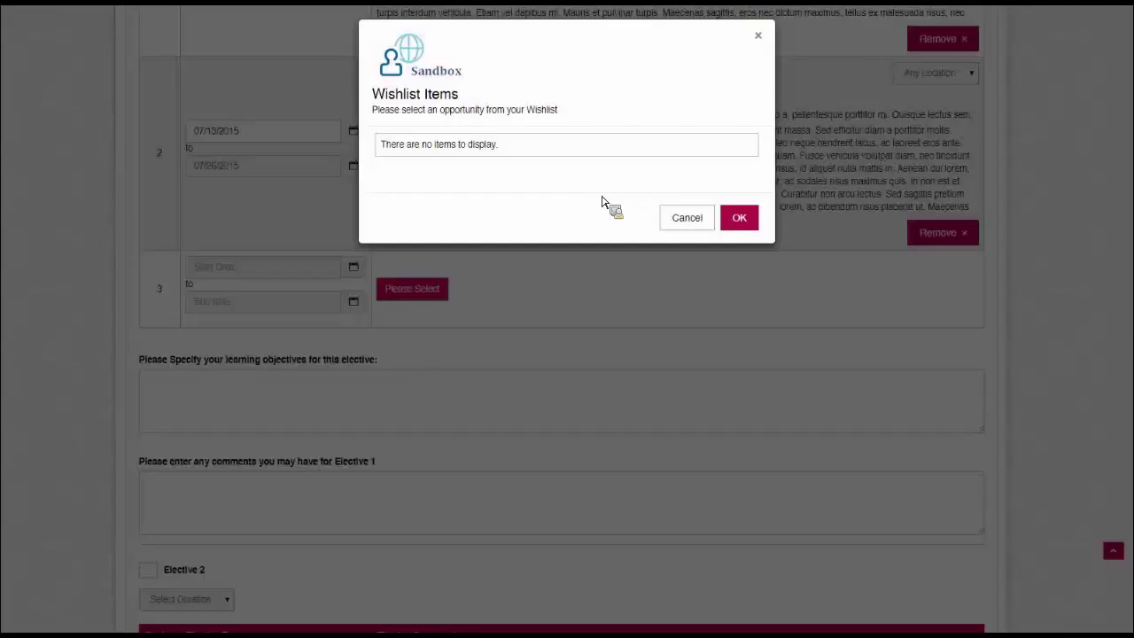
click(690, 222)
scroll(523, 231, down, 2)
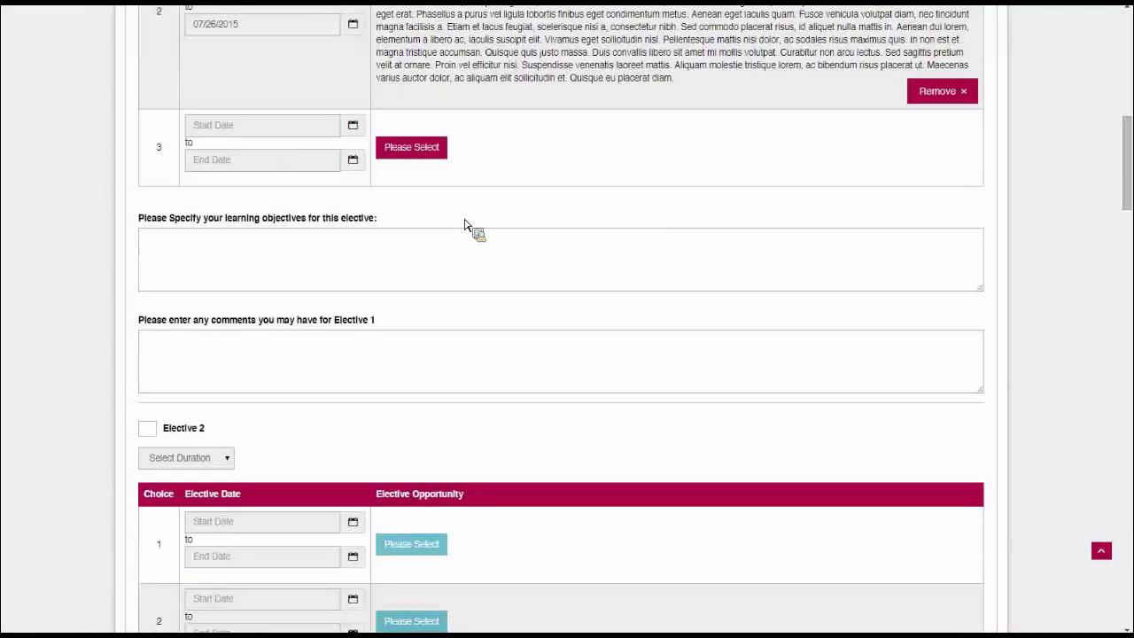
click(333, 258)
scroll(333, 258, down, 1)
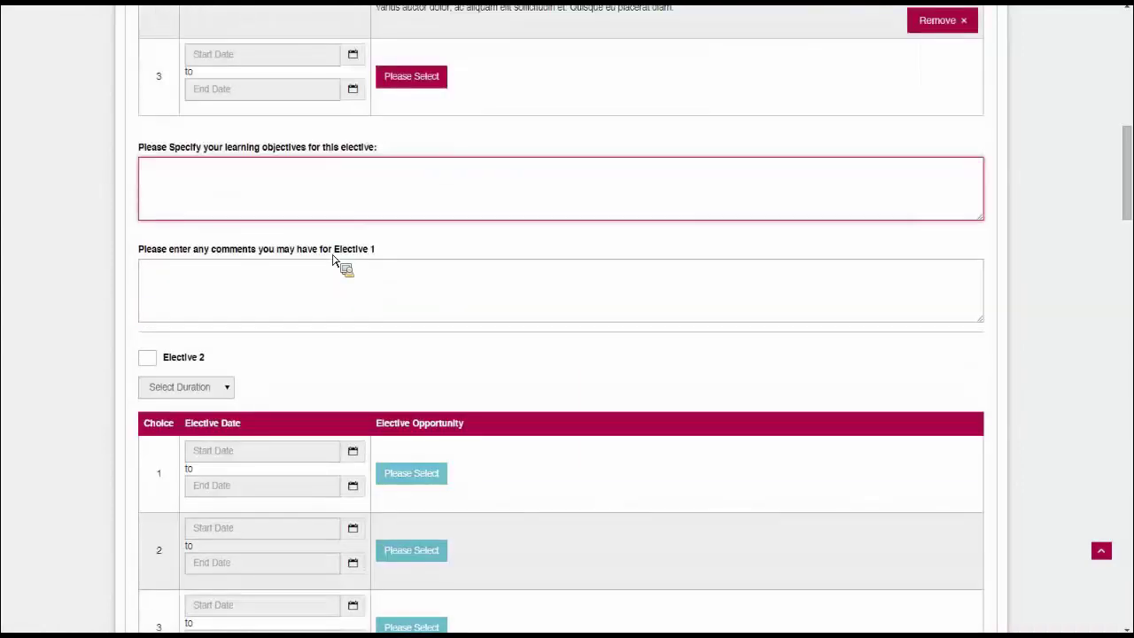
click(319, 279)
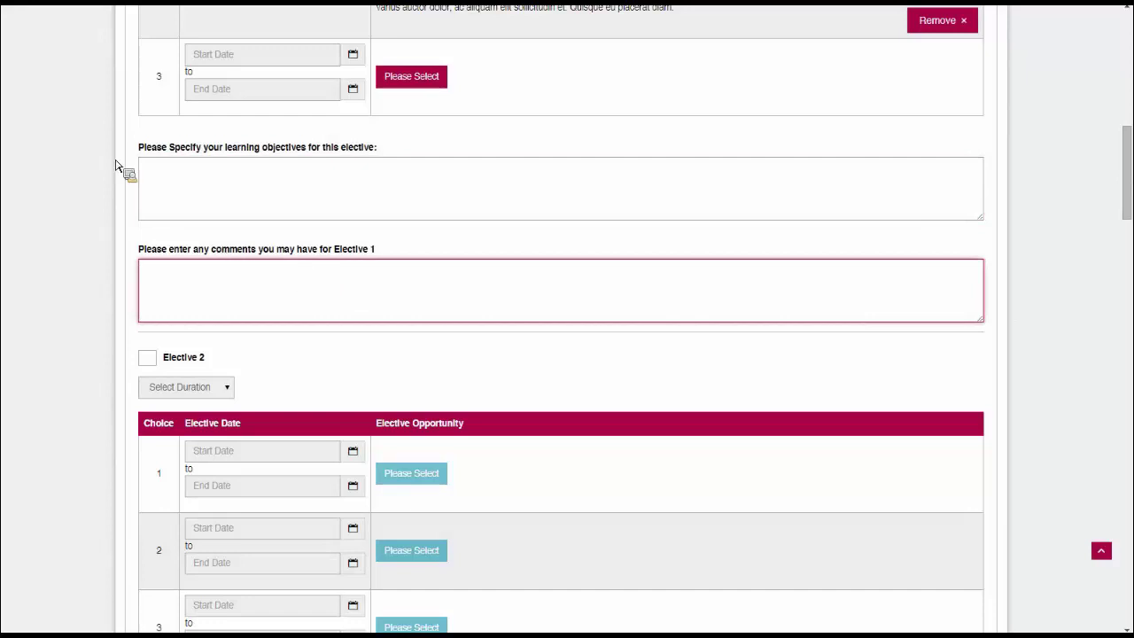
scroll(123, 217, down, 2)
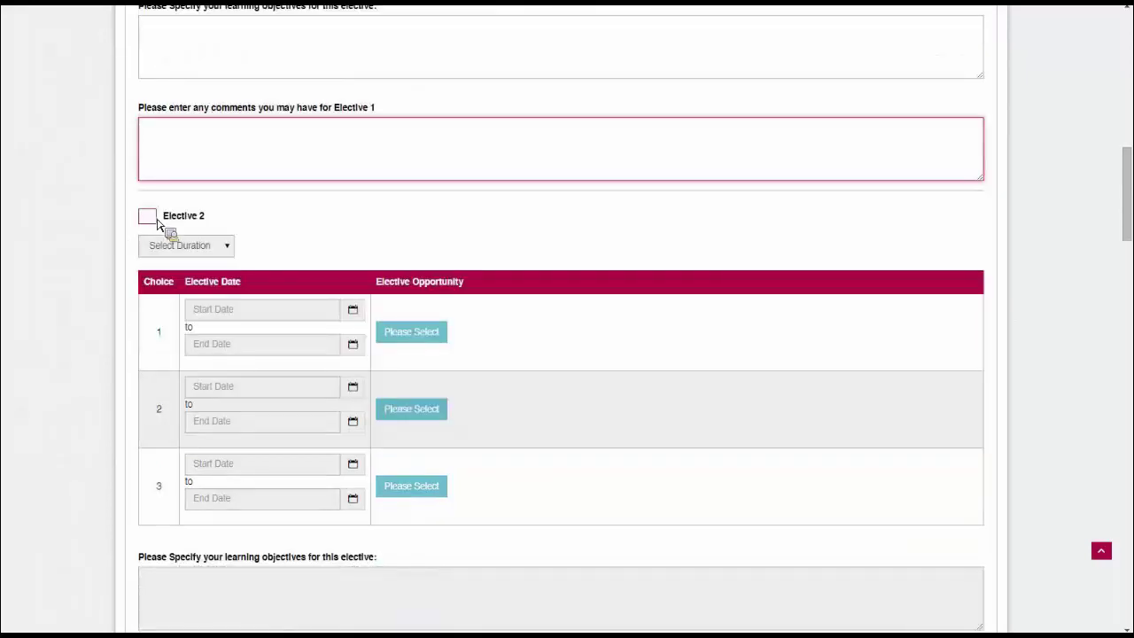
Tick Elective 2 then untick it, and return to the top of the form.
click(156, 219)
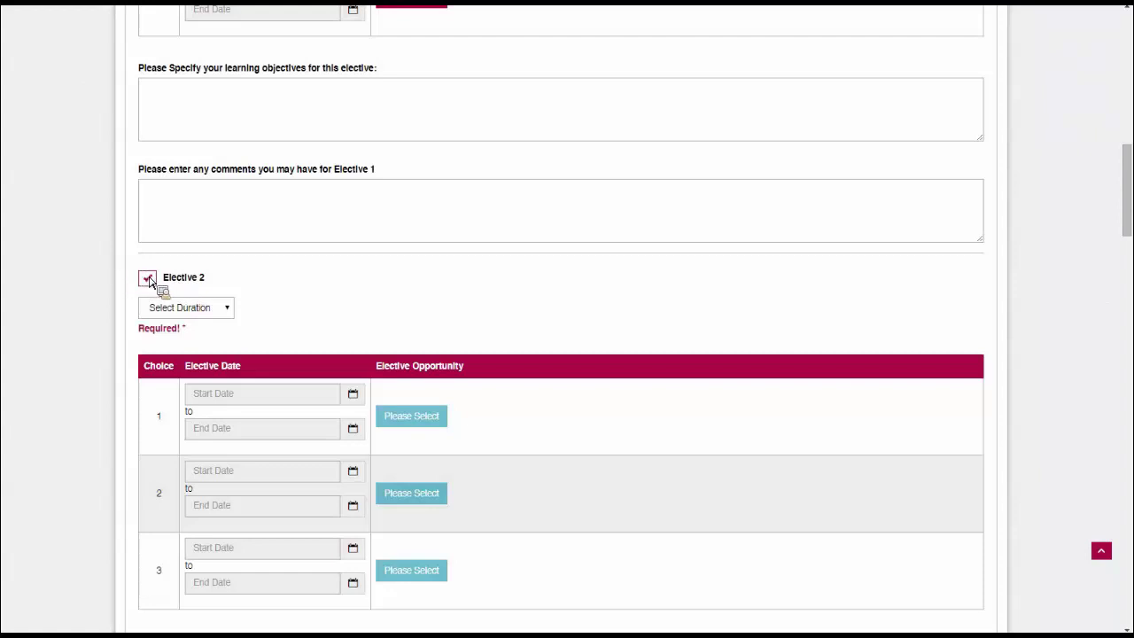
click(147, 278)
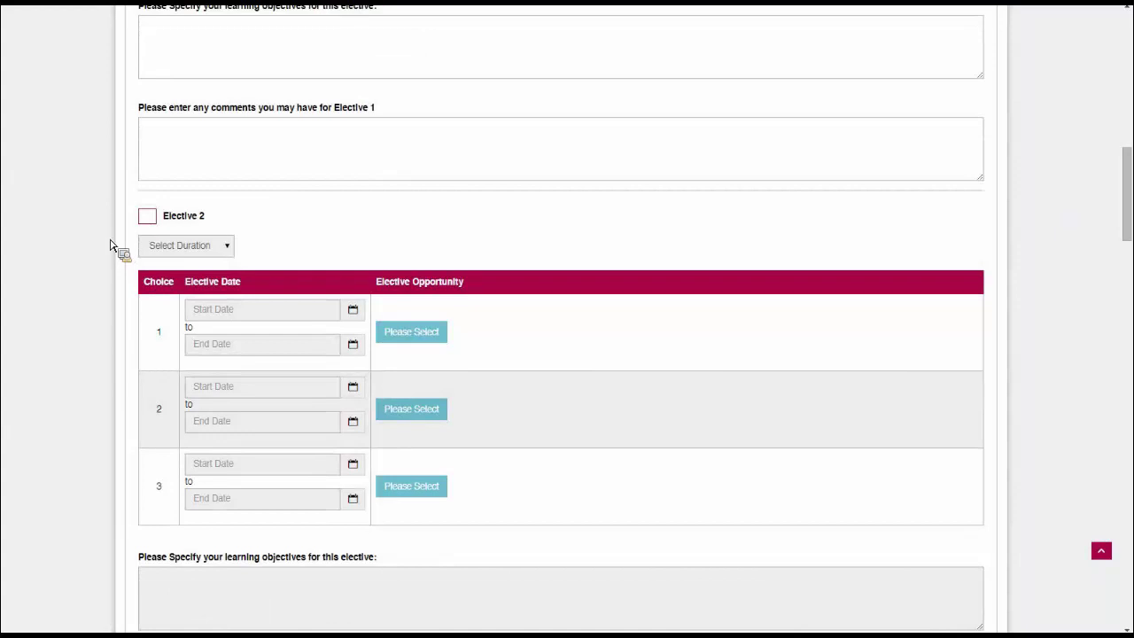
scroll(110, 245, up, 2)
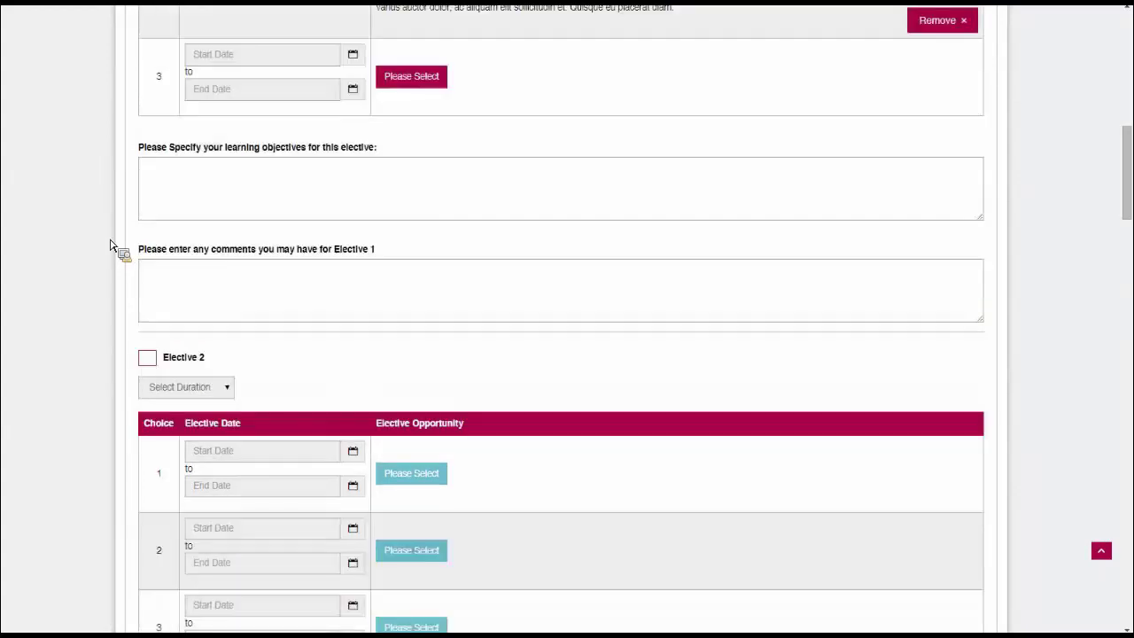
scroll(110, 244, up, 3)
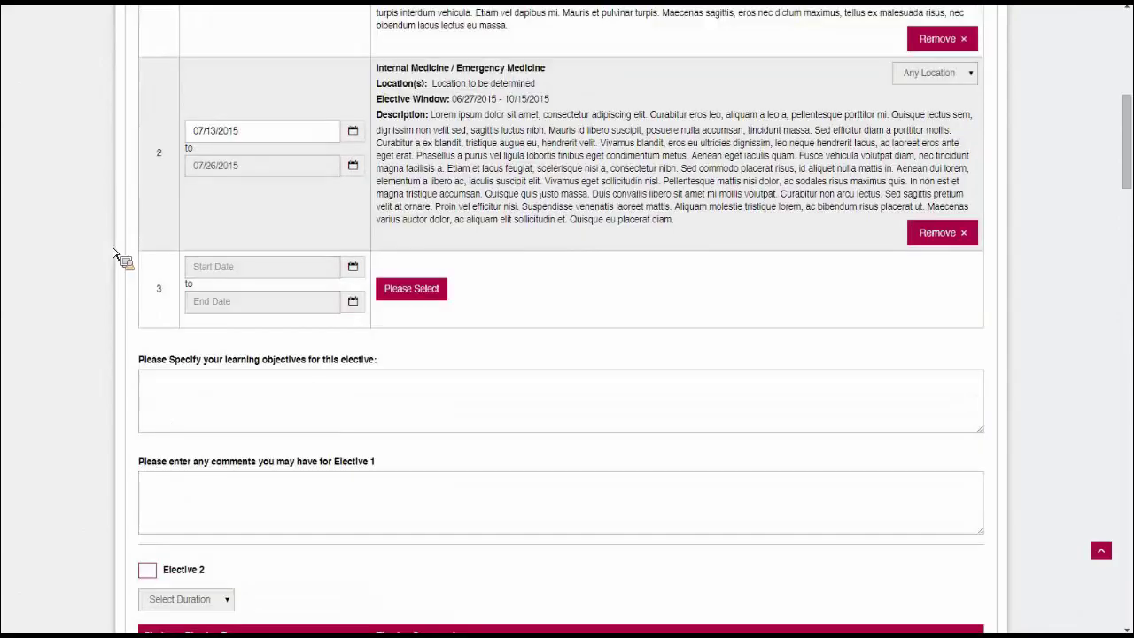
scroll(140, 312, up, 7)
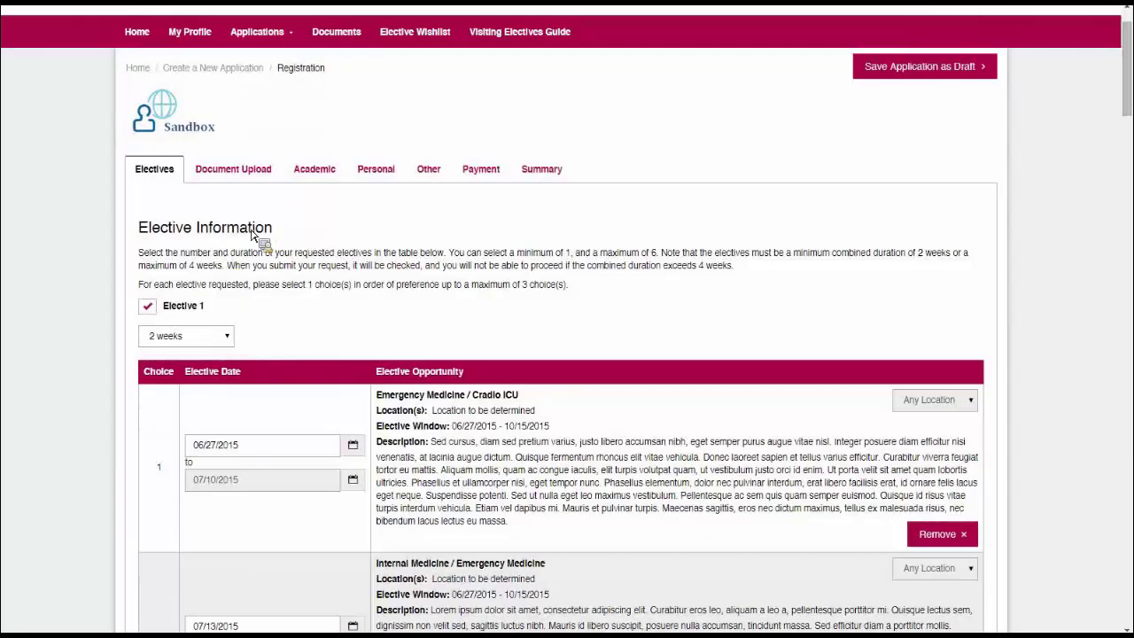
Switch to the Document Upload tab showing the nine documents and their status.
click(255, 171)
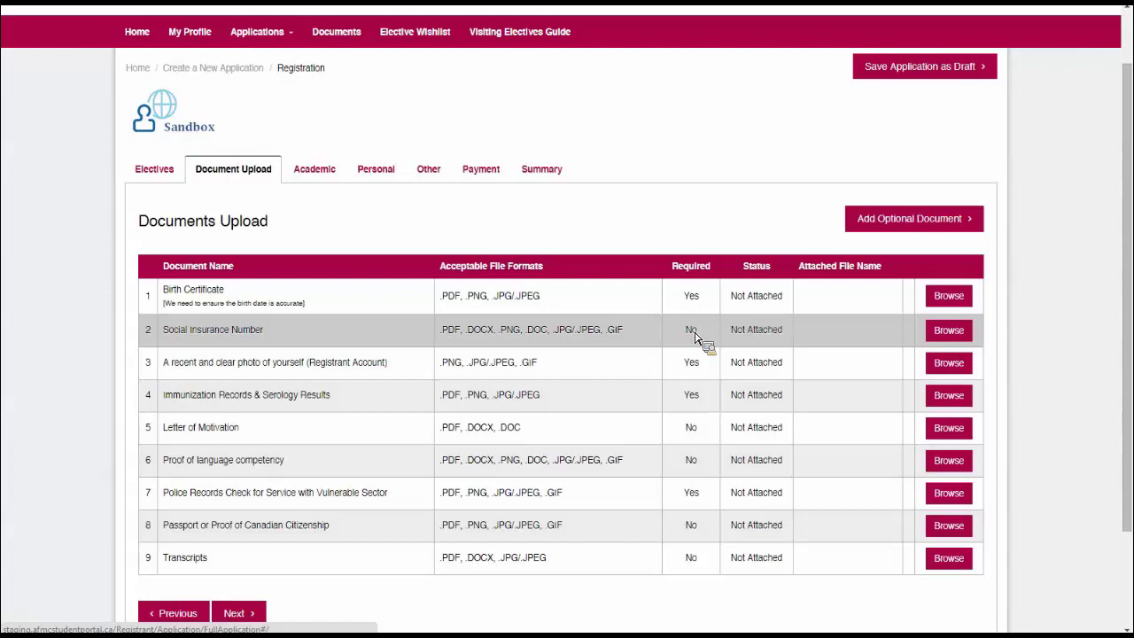
Attach the saved Birth Certificate and Photo documents to their rows.
drag(696, 334, 957, 305)
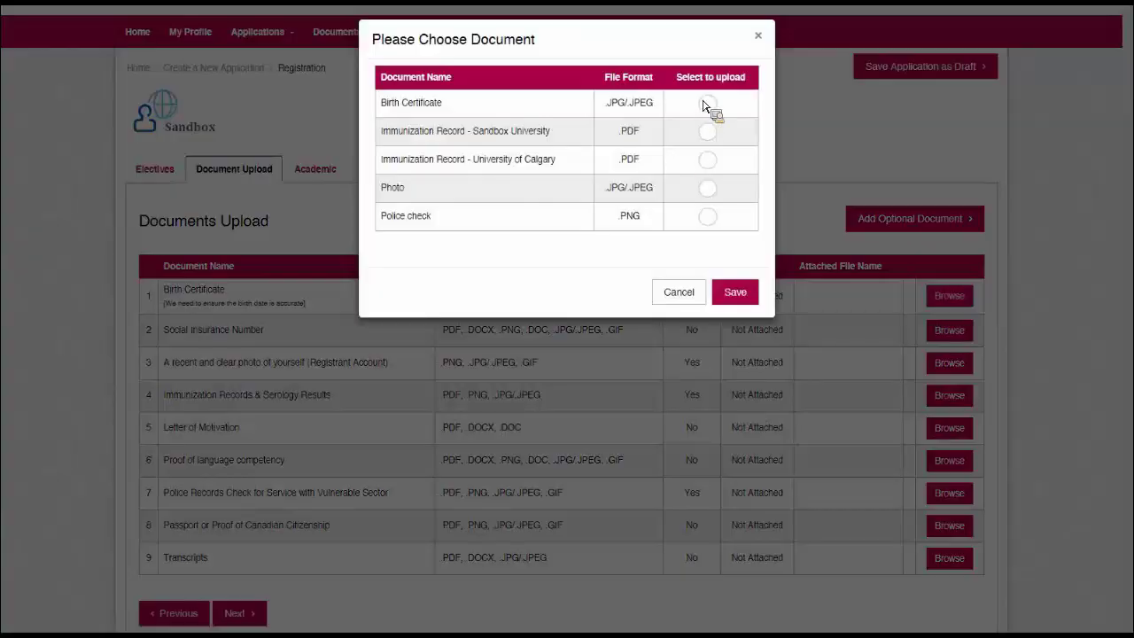
click(707, 104)
click(751, 298)
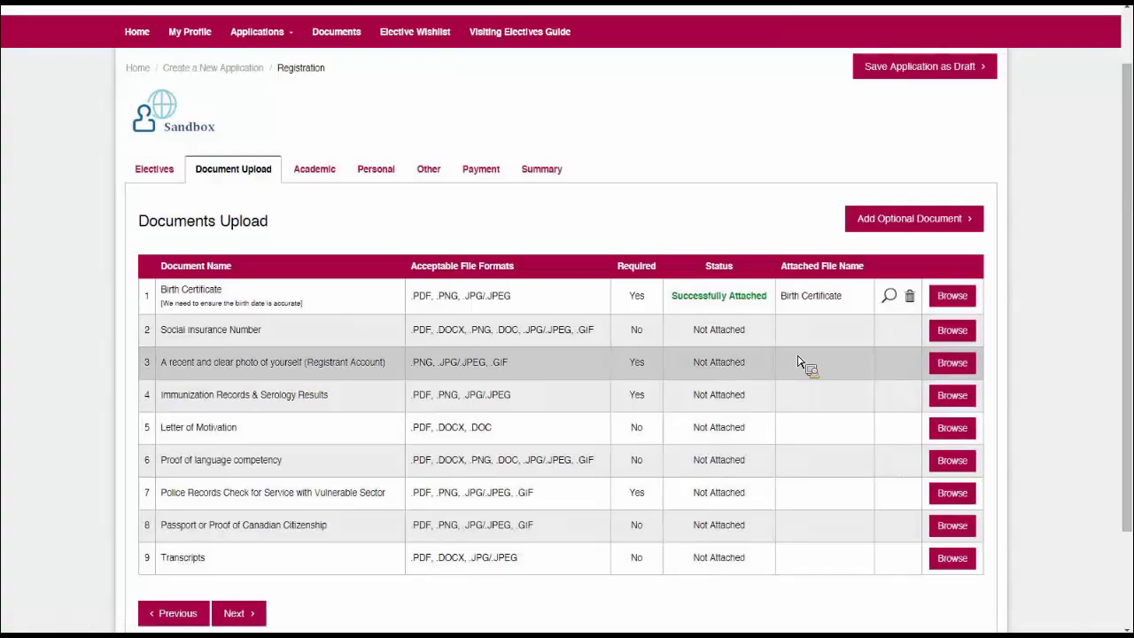
click(964, 373)
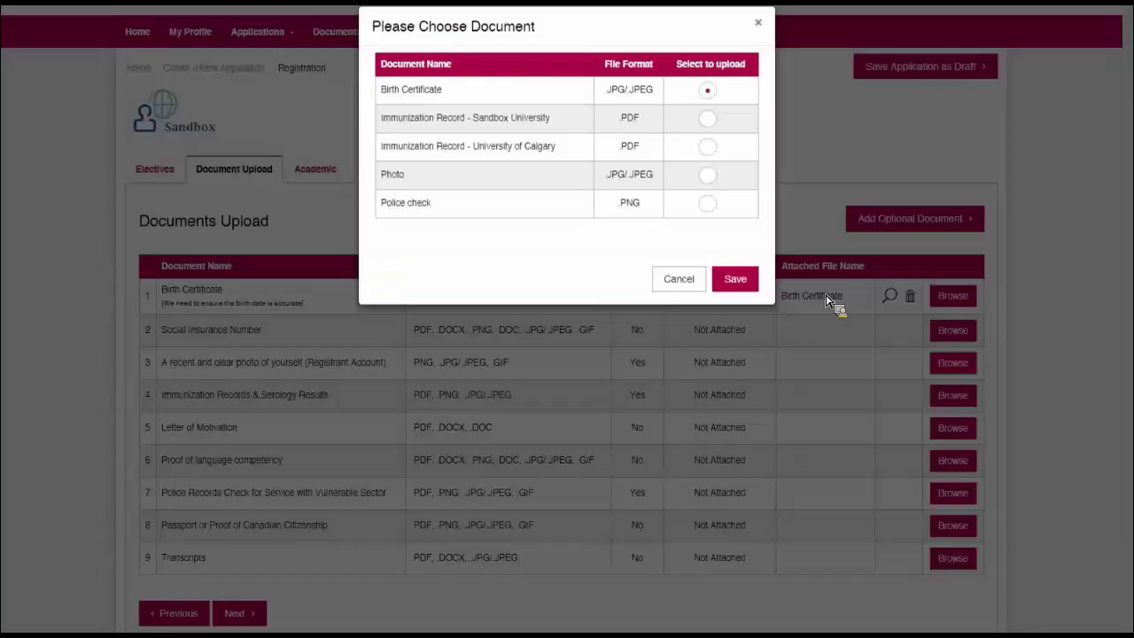
click(719, 190)
click(744, 293)
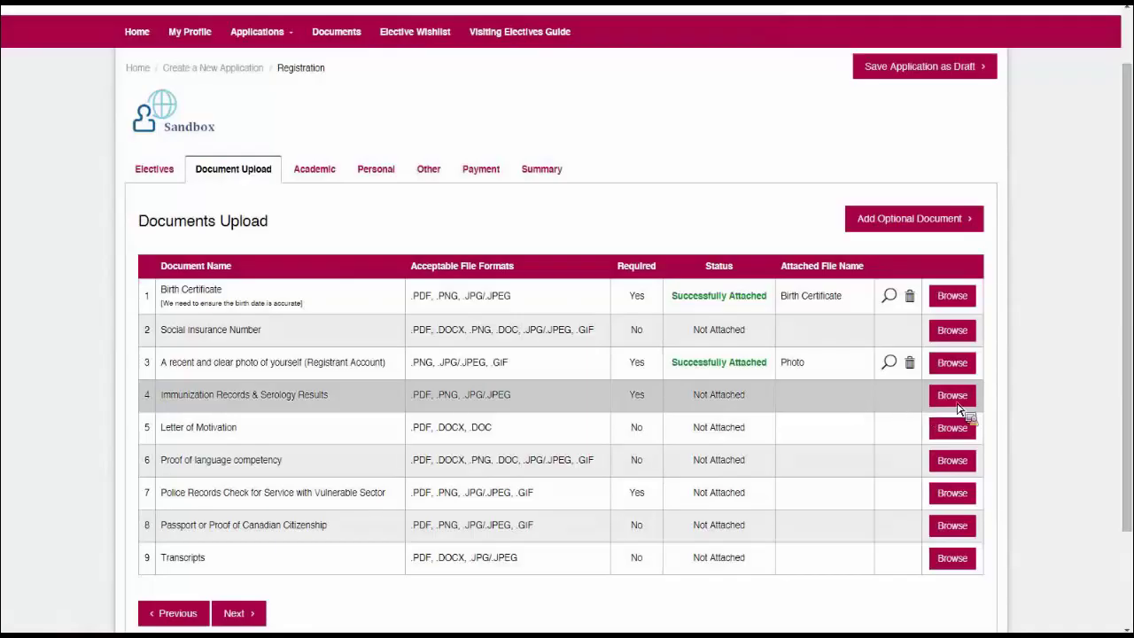
Attach the Sandbox University immunization record and the Police check to their rows.
click(959, 406)
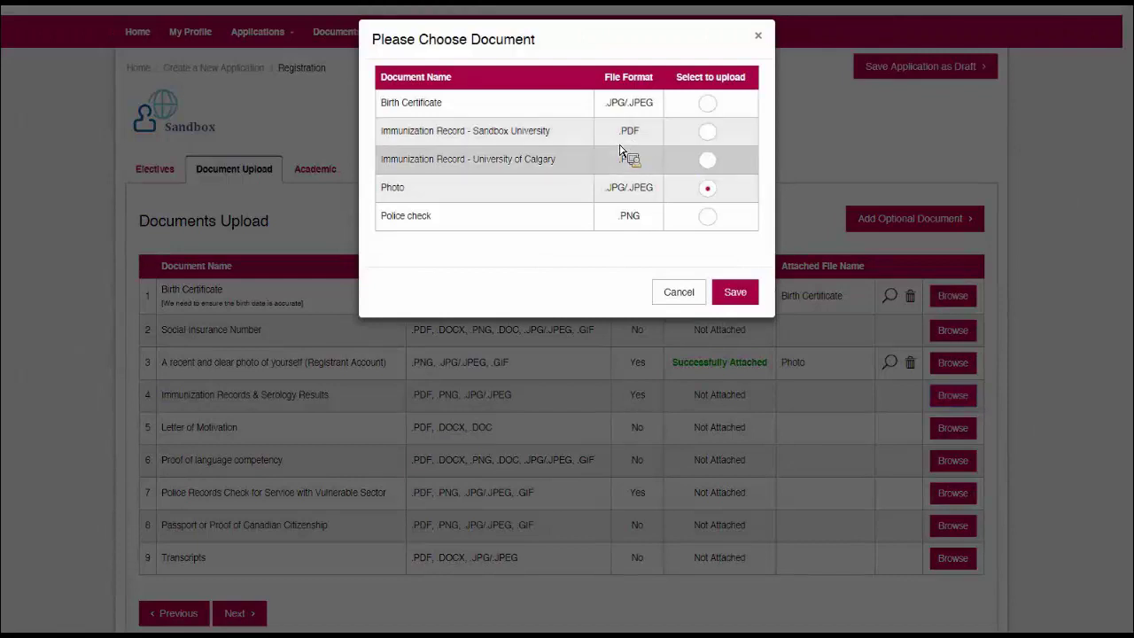
click(707, 131)
click(747, 291)
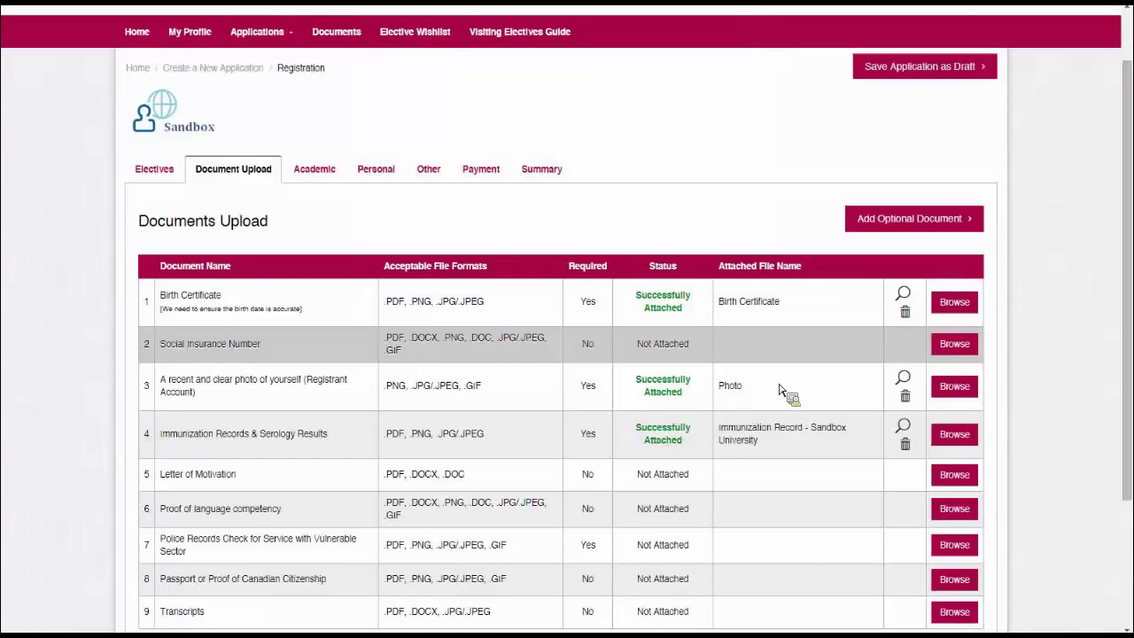
scroll(780, 390, down, 2)
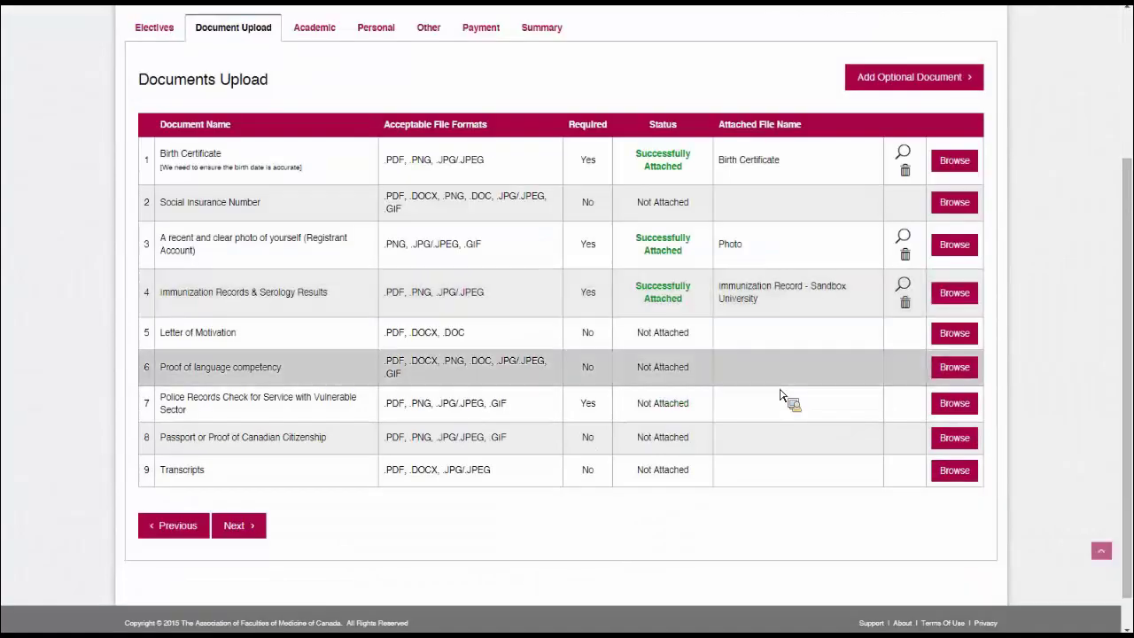
click(945, 410)
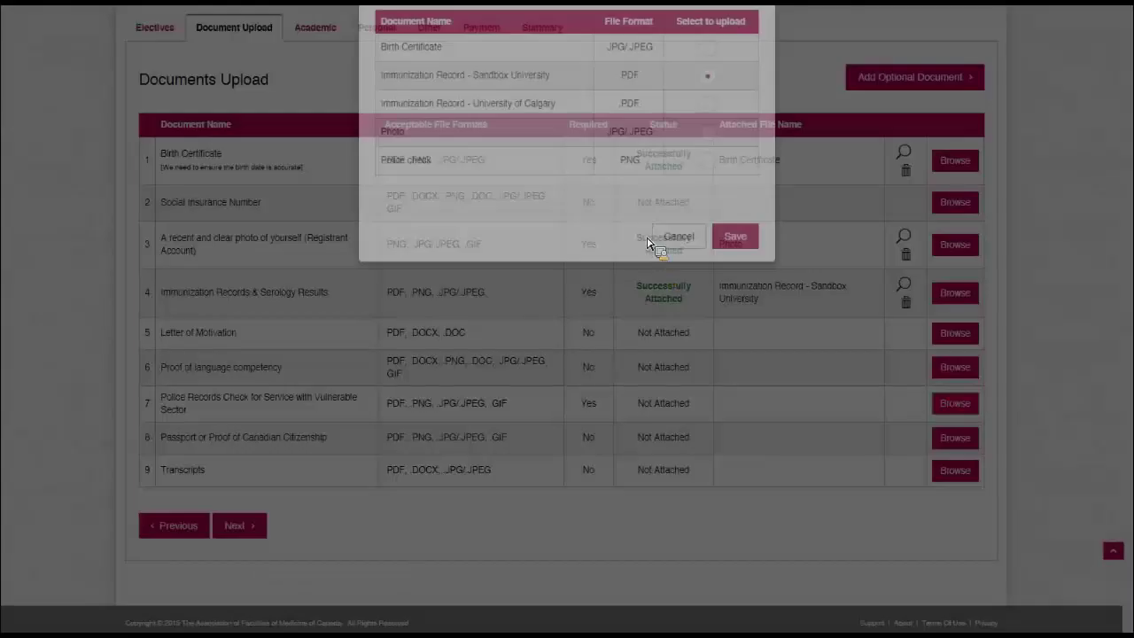
click(736, 295)
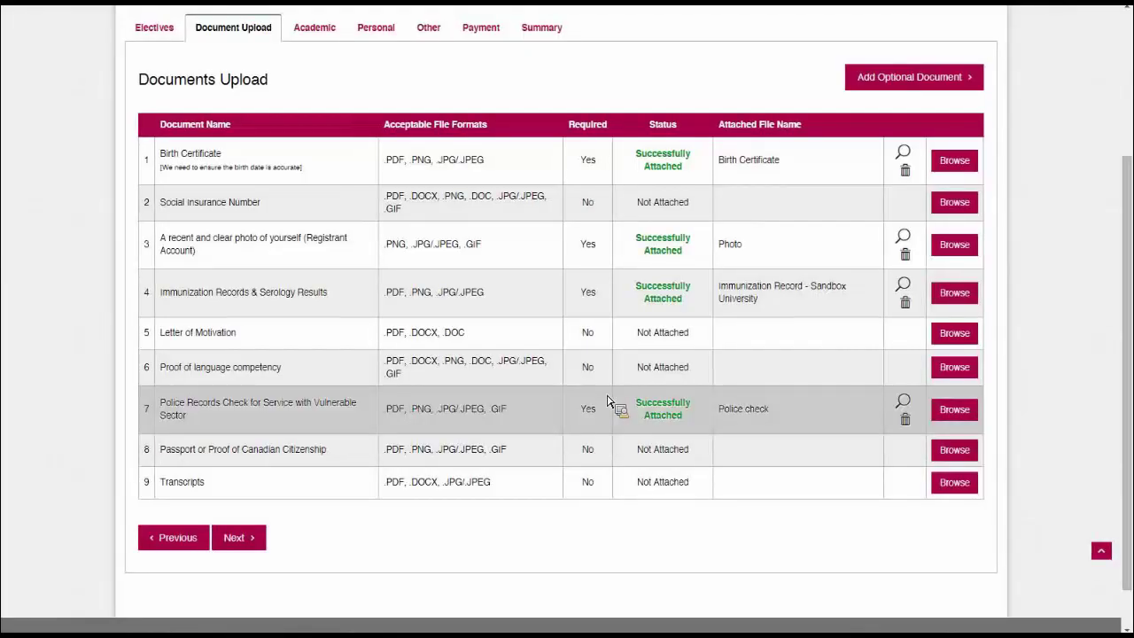
scroll(608, 401, up, 1)
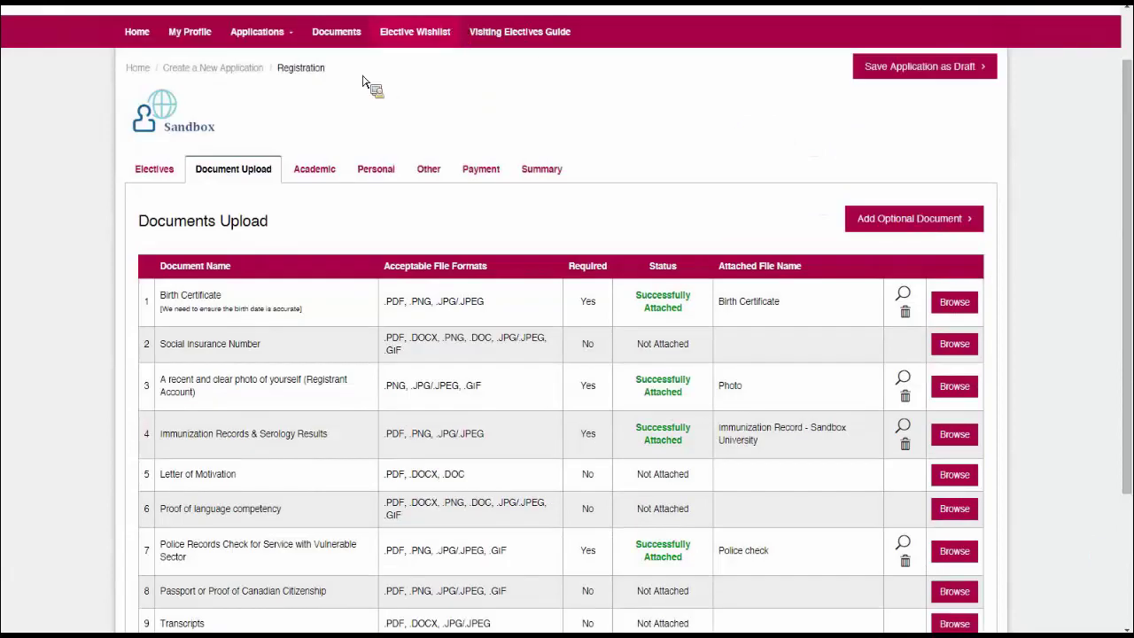
On the Academic tab, confirm this is the second-to-final or final year and review Core Rotation.
click(325, 179)
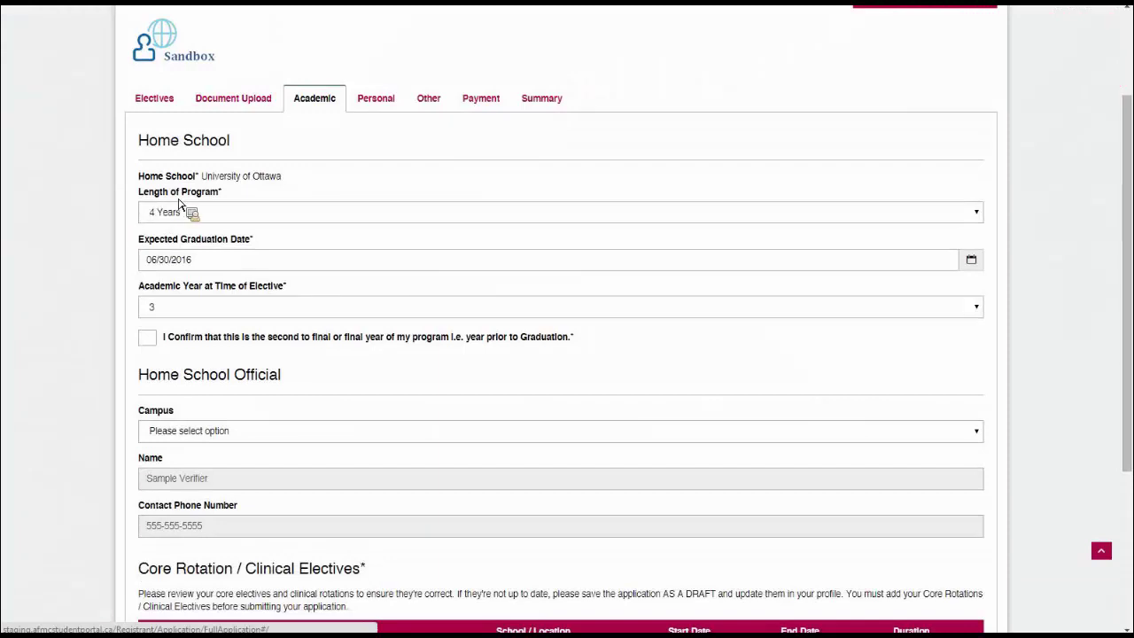
scroll(180, 204, down, 1)
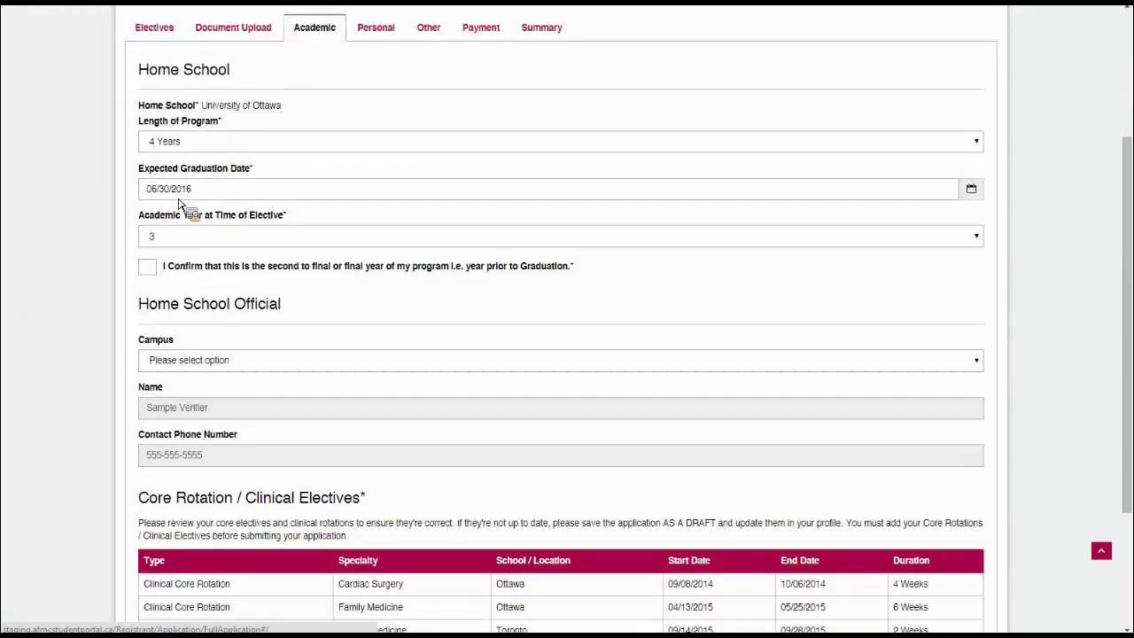
click(147, 274)
scroll(108, 282, down, 3)
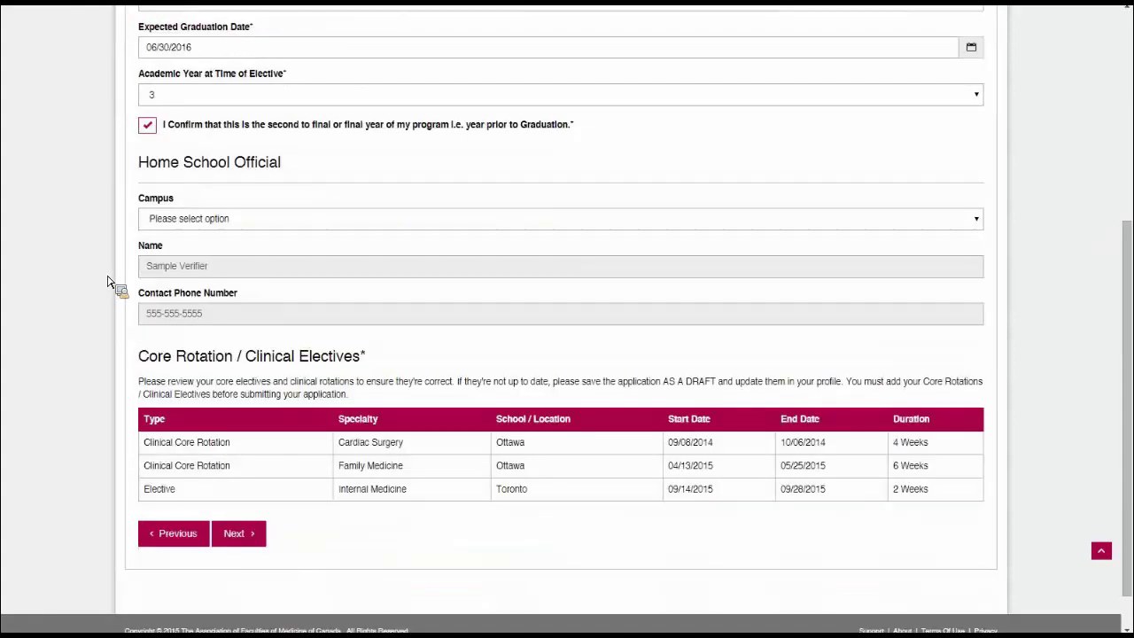
drag(158, 323, 706, 476)
click(706, 476)
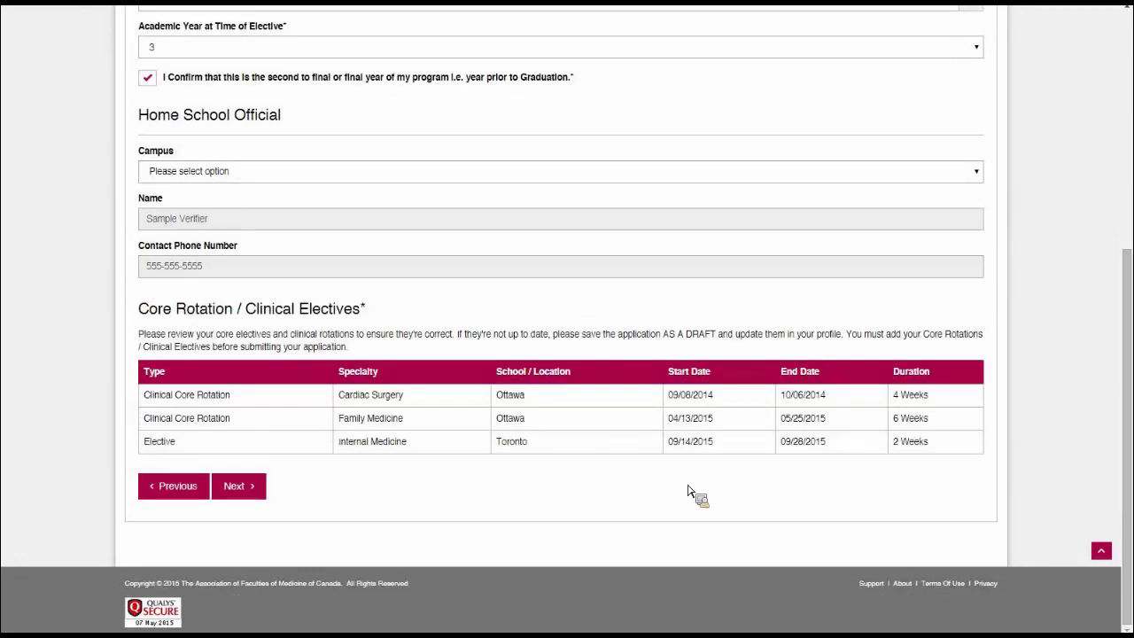
scroll(688, 490, up, 5)
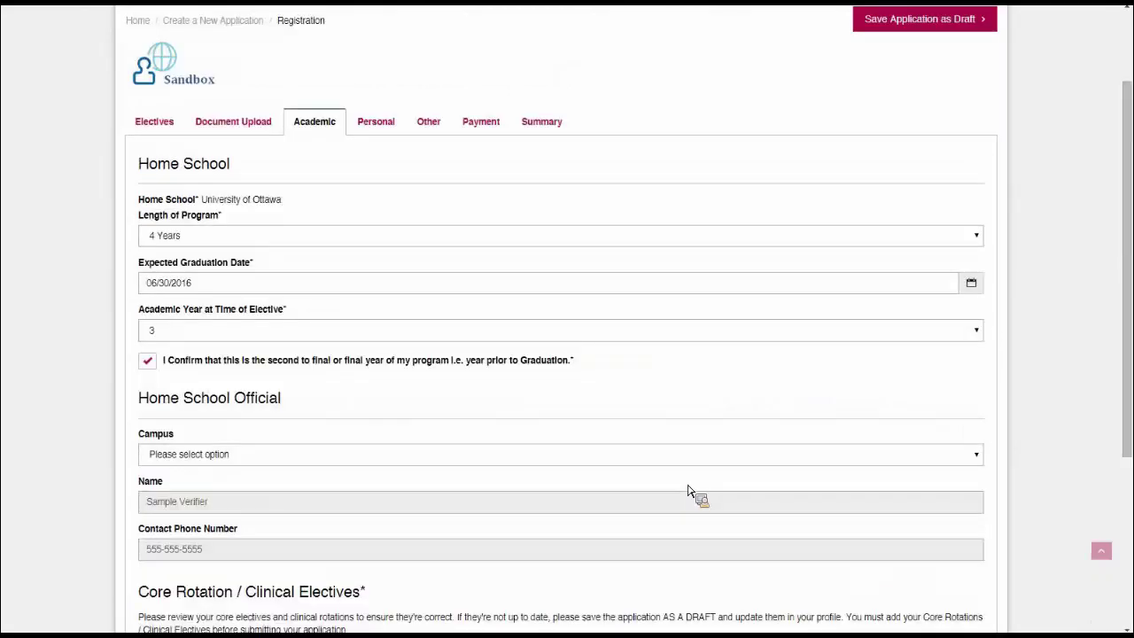
scroll(689, 492, down, 1)
scroll(682, 485, up, 2)
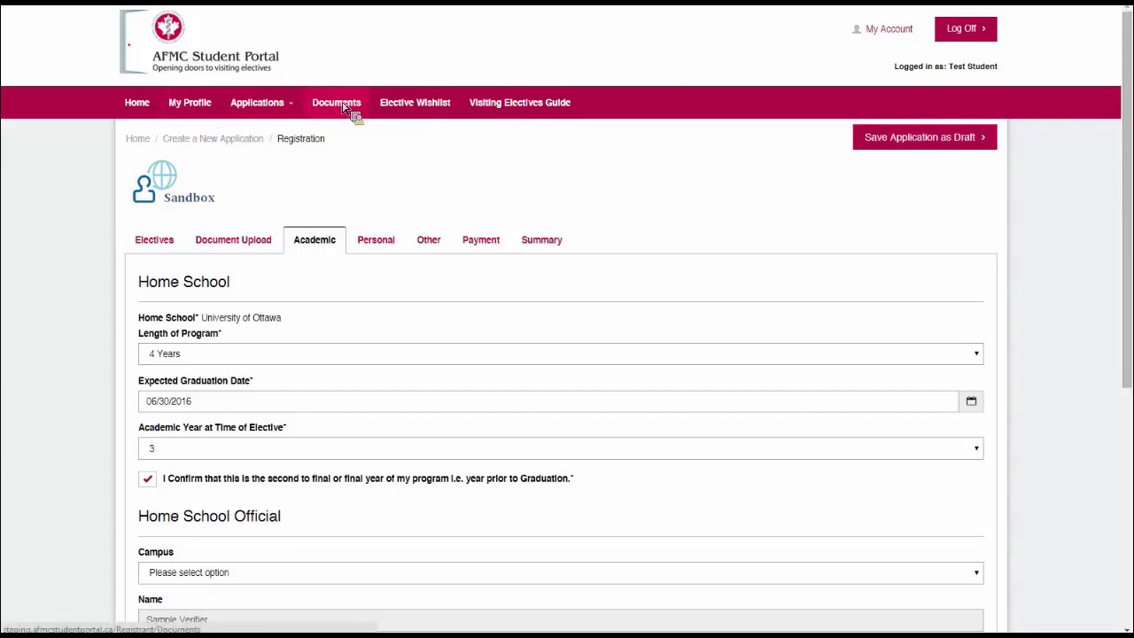
Go to the applications saved in draft from the application categories list.
click(270, 110)
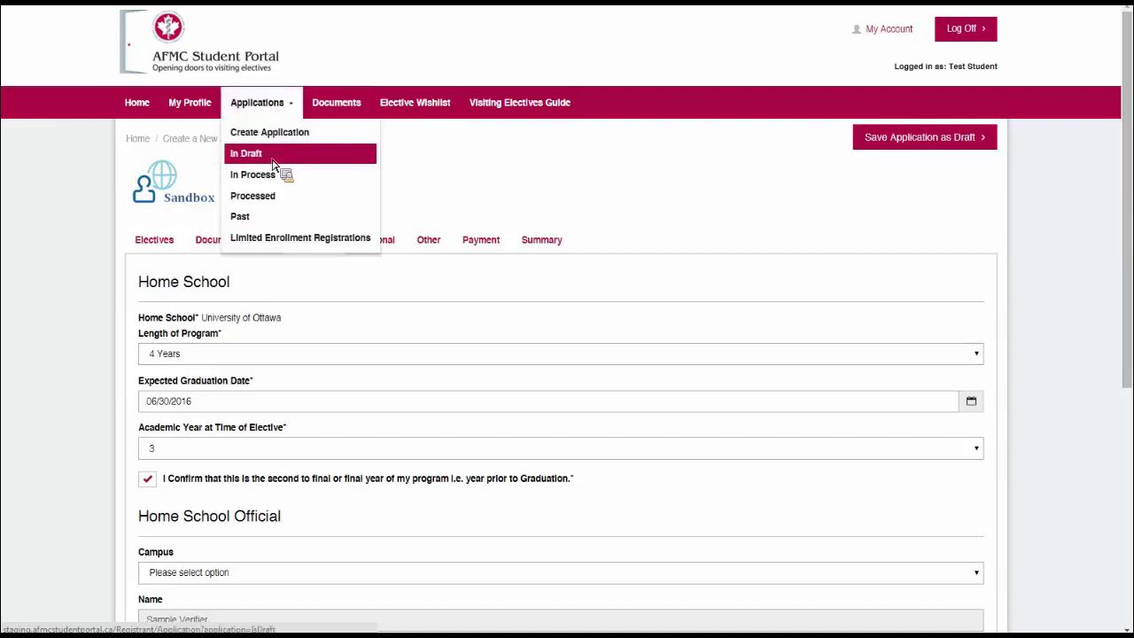
click(341, 154)
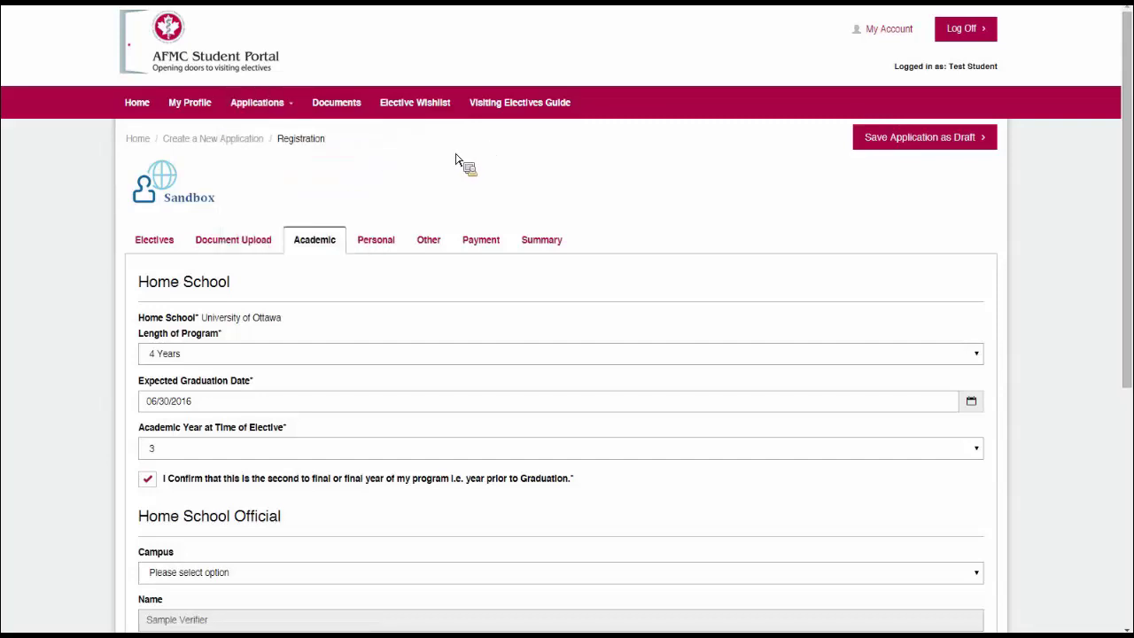
scroll(403, 173, down, 1)
Open the Personal tab and look over the personal, contact and emergency contact fields.
click(393, 177)
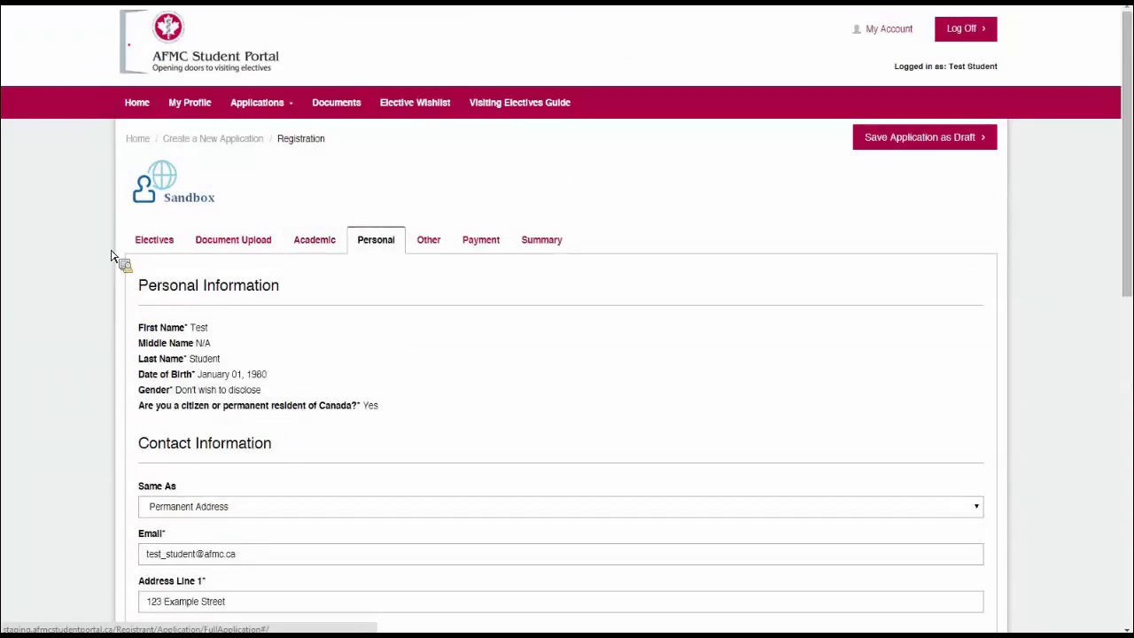
scroll(111, 256, down, 3)
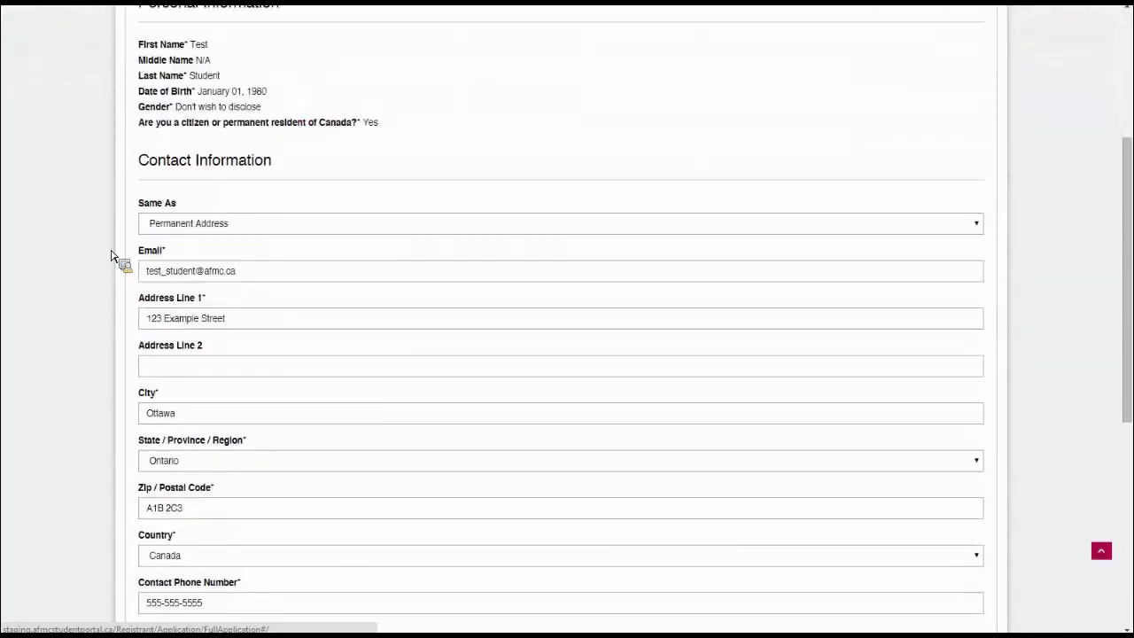
scroll(111, 256, down, 5)
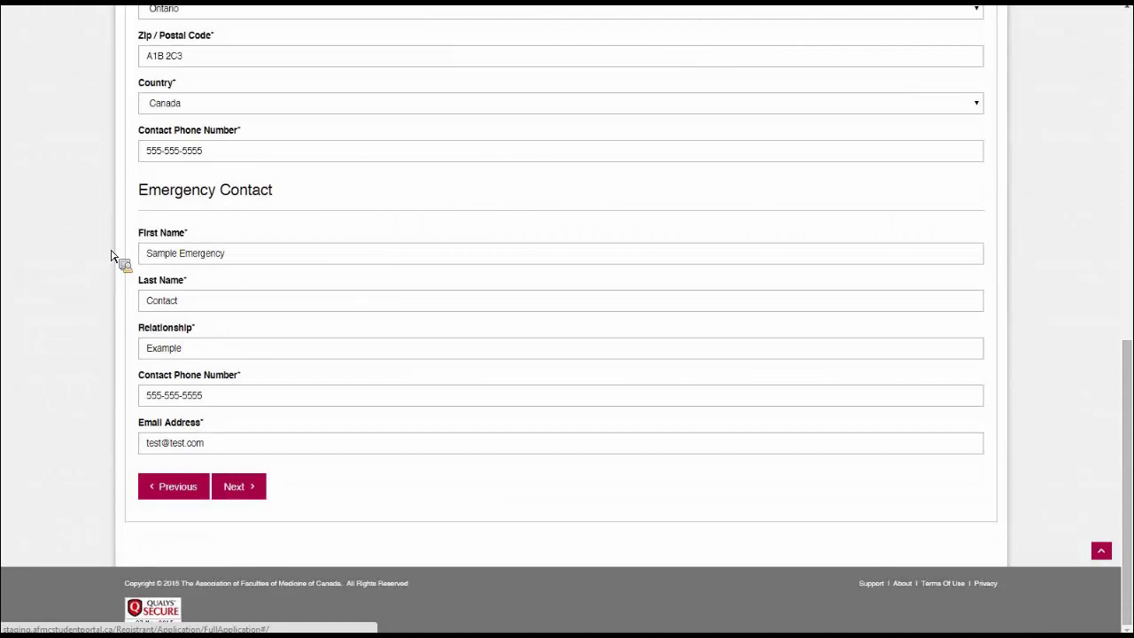
scroll(111, 256, up, 2)
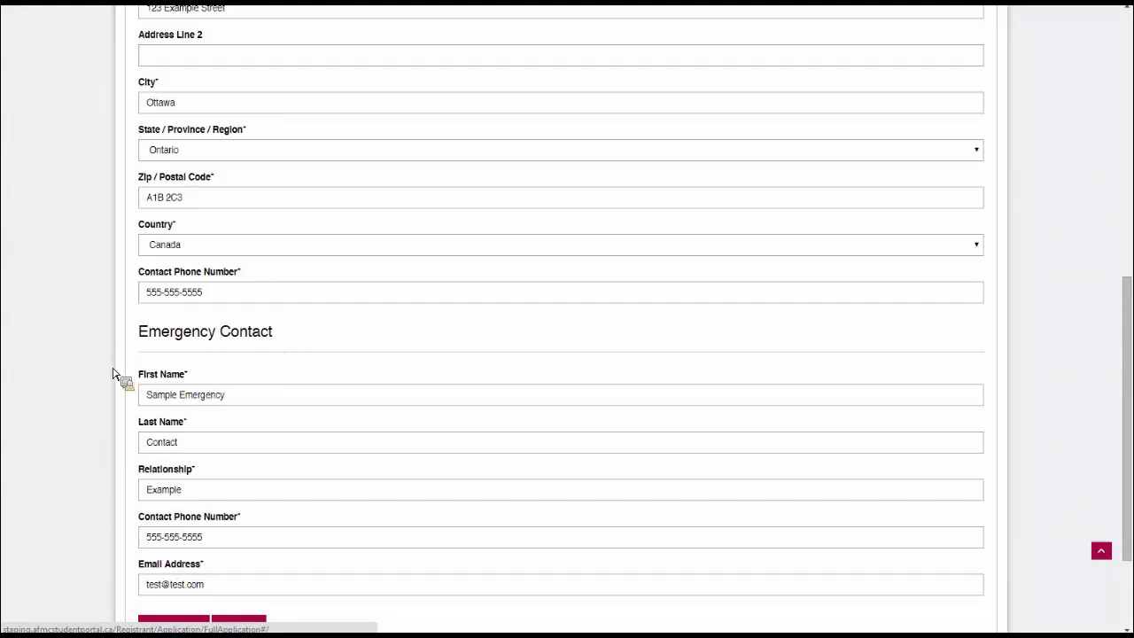
scroll(114, 374, up, 7)
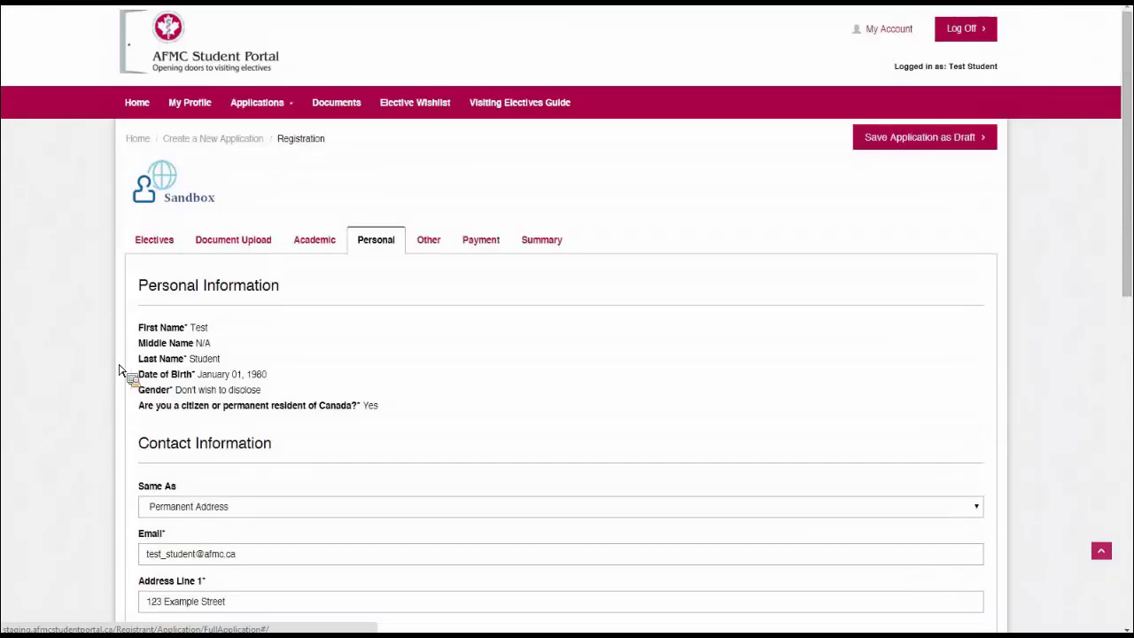
On the Other tab, answer No to Test Question 2, leaving Test Question 3 blank.
click(431, 241)
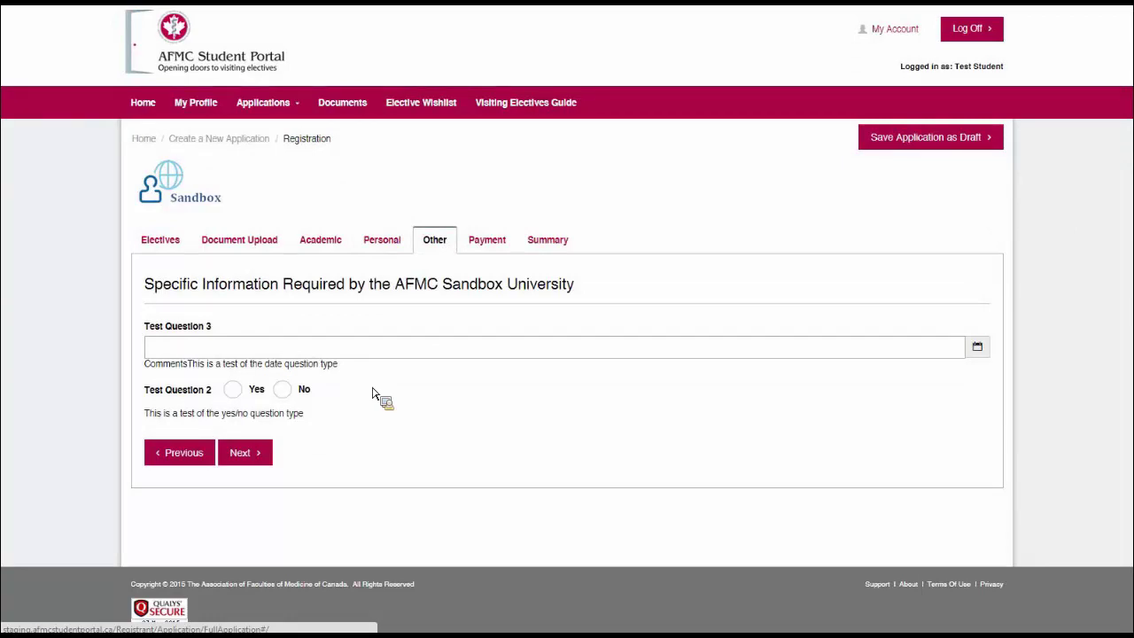
click(380, 353)
click(380, 412)
click(235, 390)
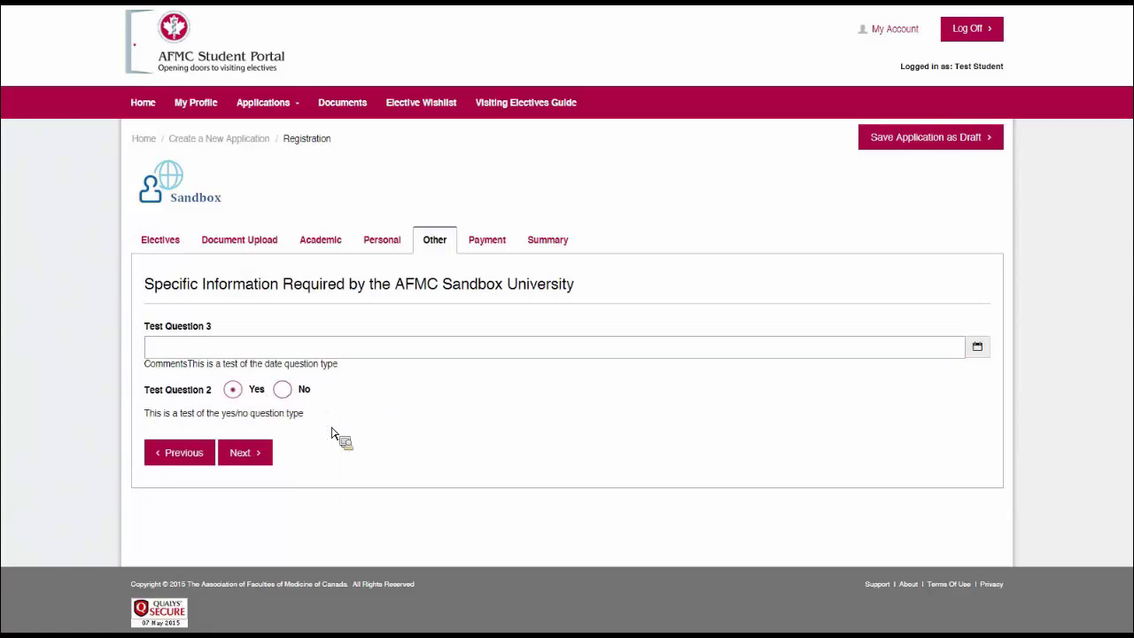
key(Right)
On the Payment step, review the CAD $200.00 fee and choose MasterCard as the card type.
click(487, 253)
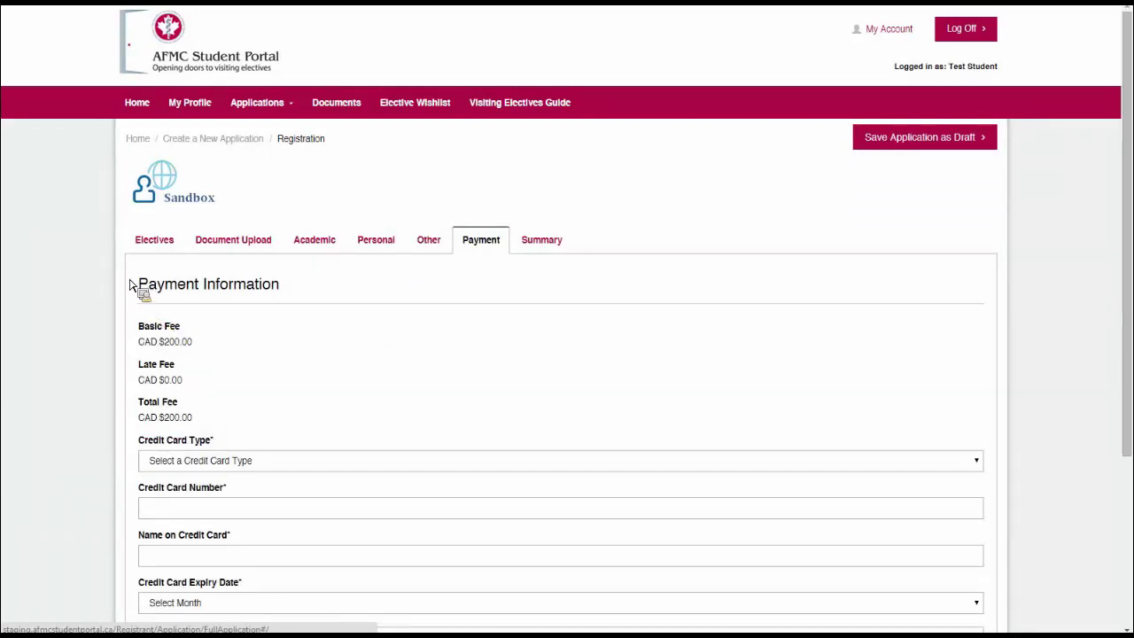
scroll(129, 284, down, 3)
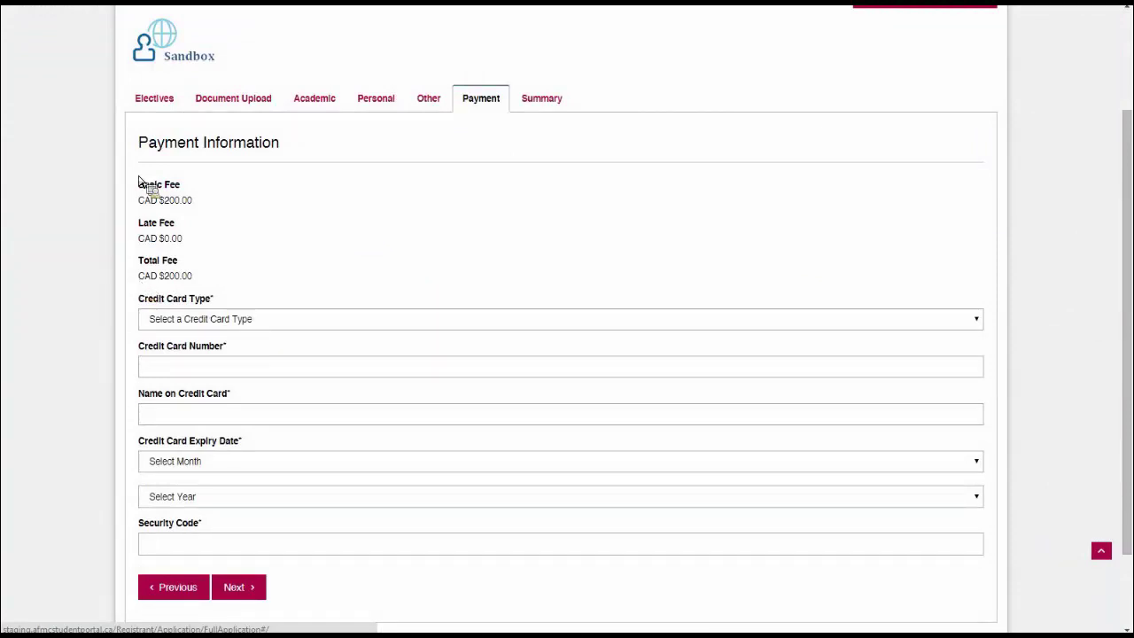
drag(148, 189, 197, 283)
click(206, 282)
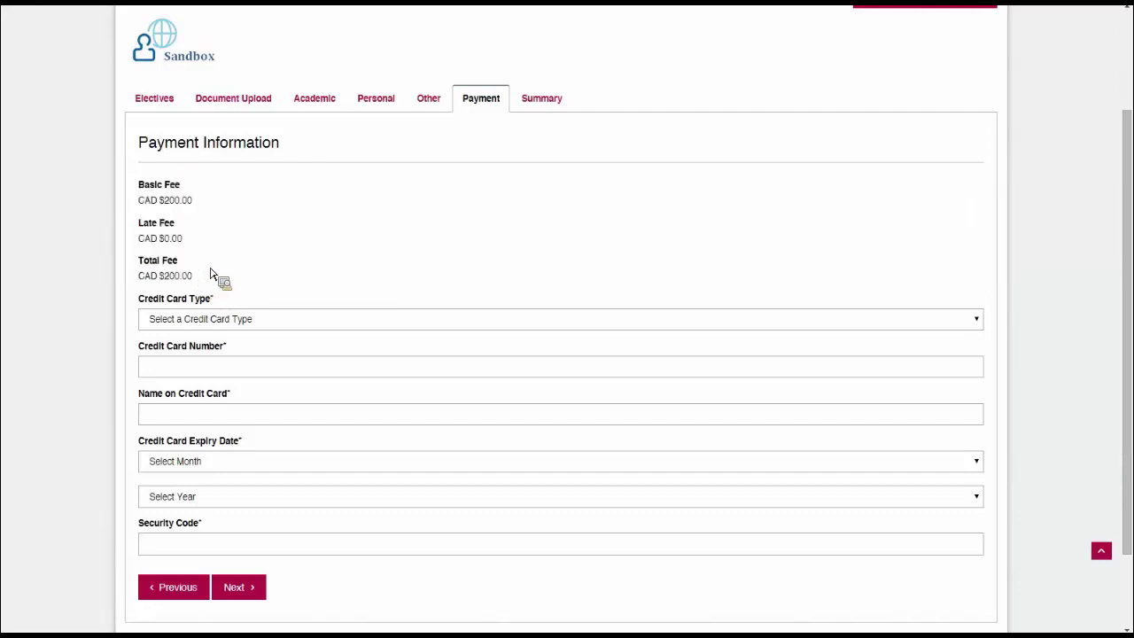
click(213, 326)
click(209, 358)
Enter the credit card number and the cardholder's name.
click(211, 366)
text(5000000000000)
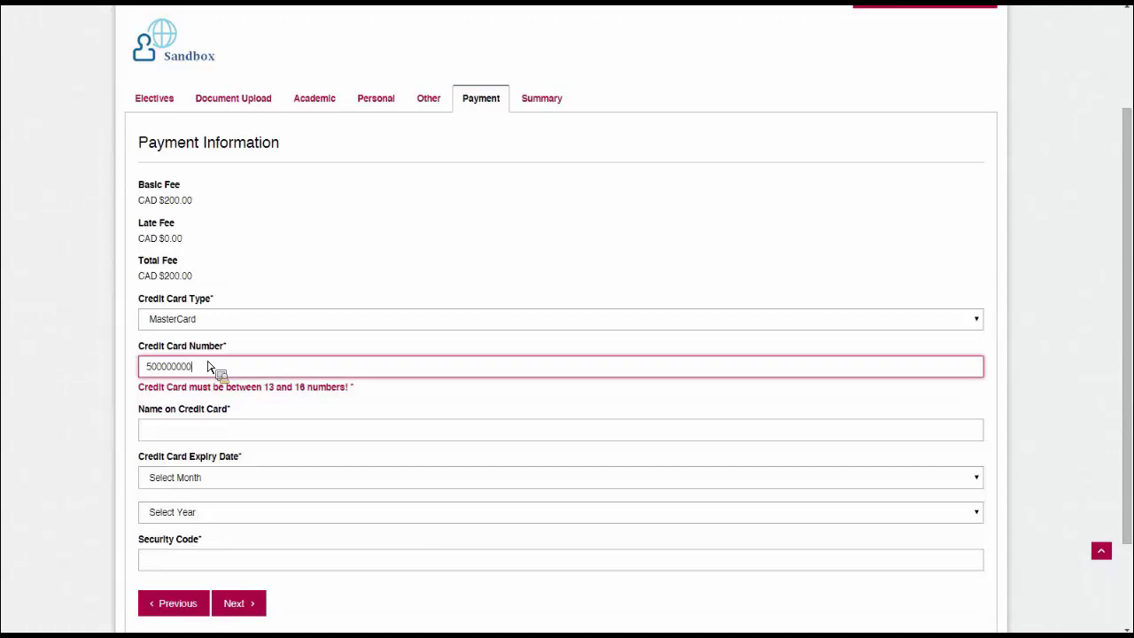
click(227, 423)
text(Test )
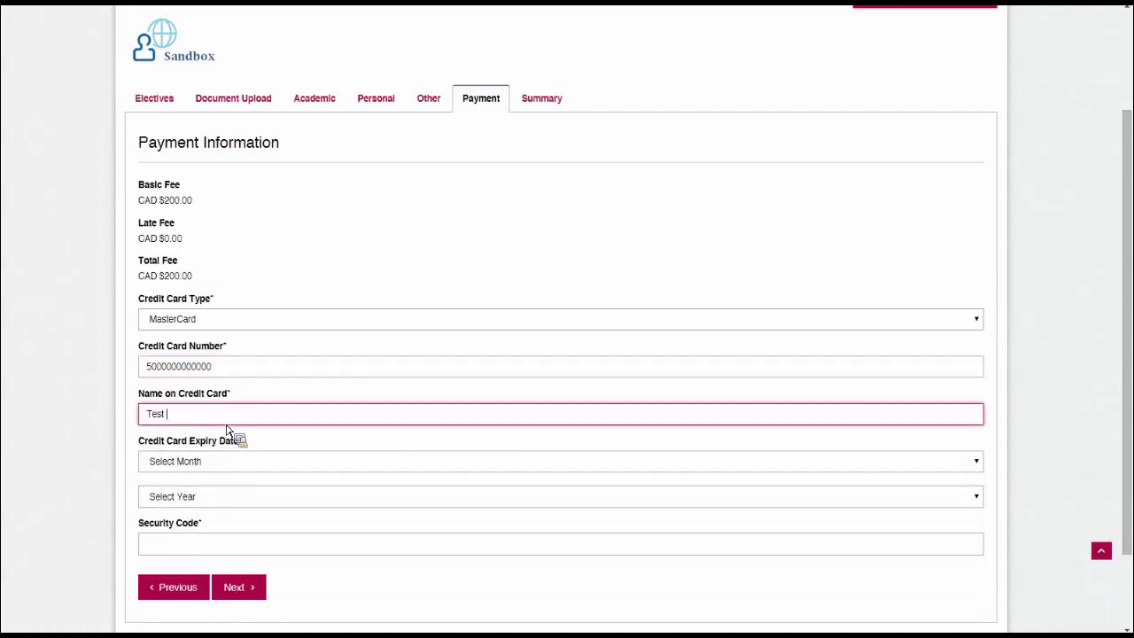
text(Student)
Set the card expiry to Feb 2016 and enter the security code.
key(Tab)
key(f)
key(Tab)
key(2)
key(Tab)
text(456)
scroll(177, 431, down, 2)
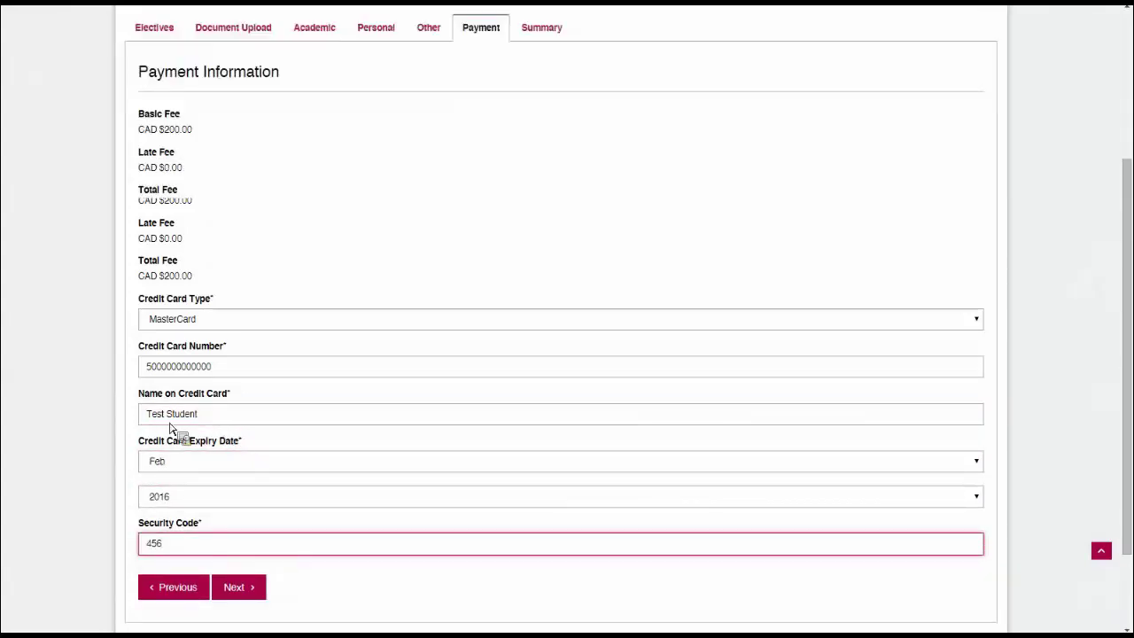
scroll(115, 425, up, 1)
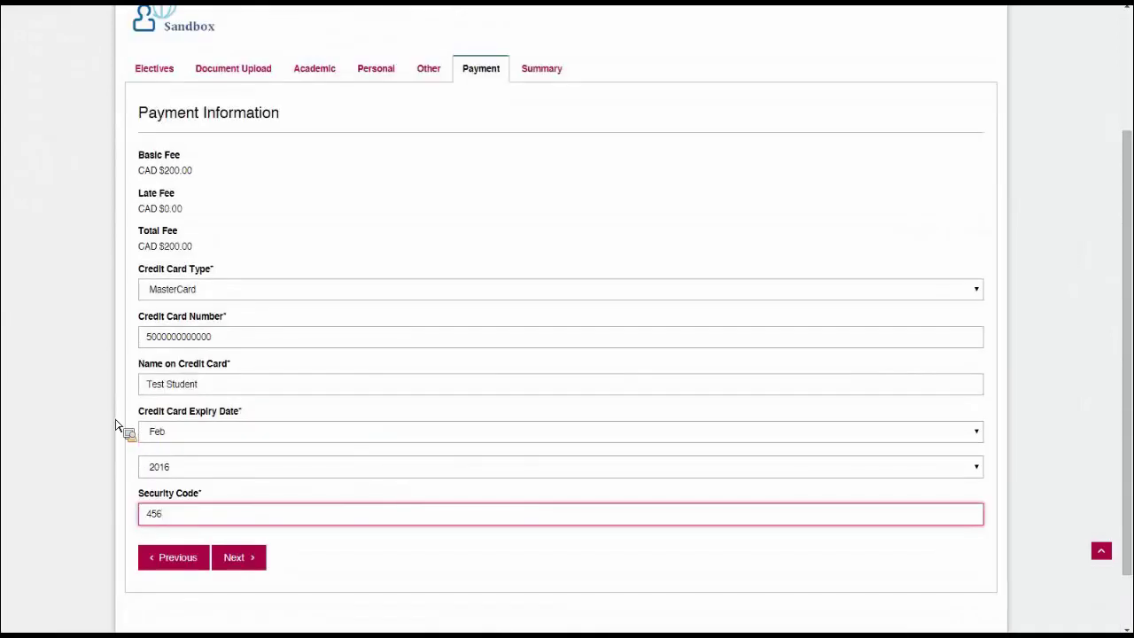
scroll(115, 425, up, 3)
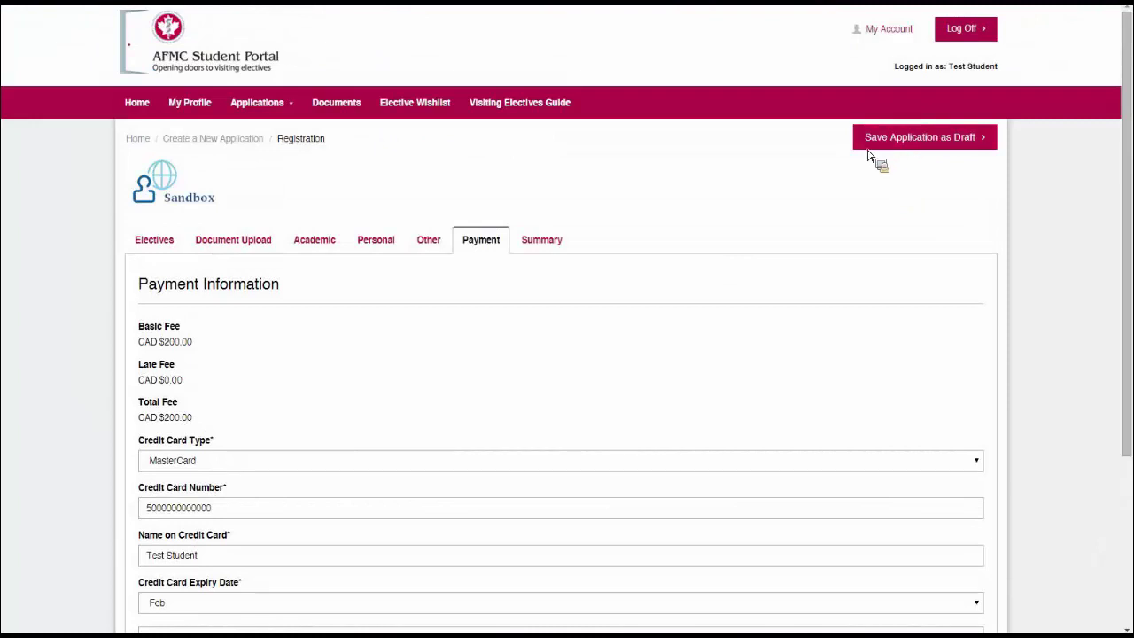
scroll(381, 248, down, 2)
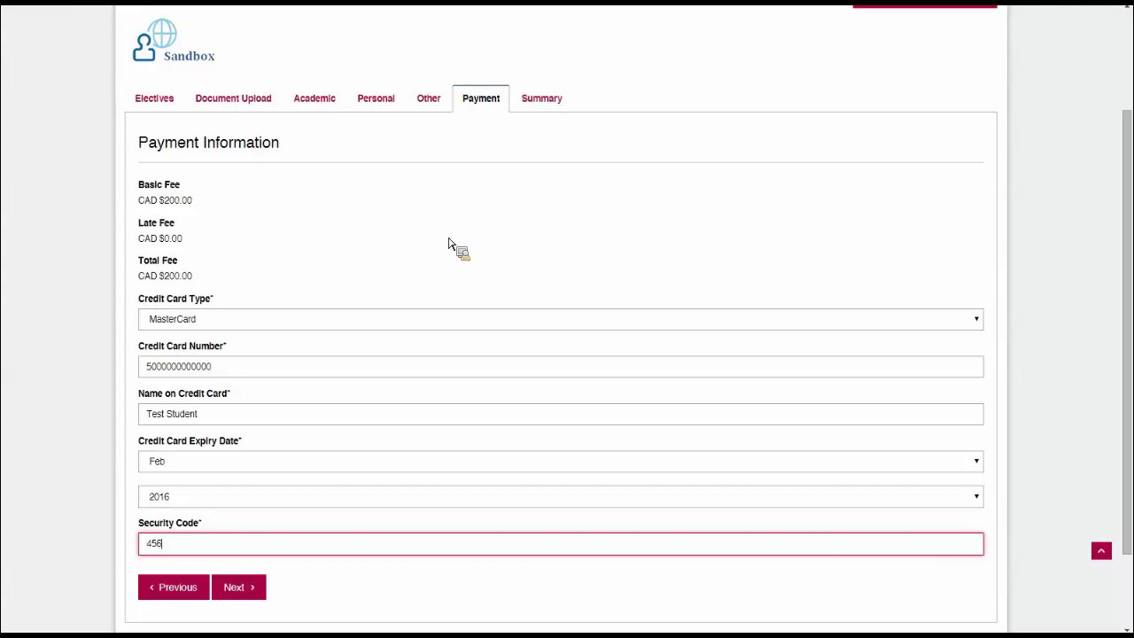
Review the application summary and accept the agreement for the CAD $200.00 MasterCard transaction.
click(544, 102)
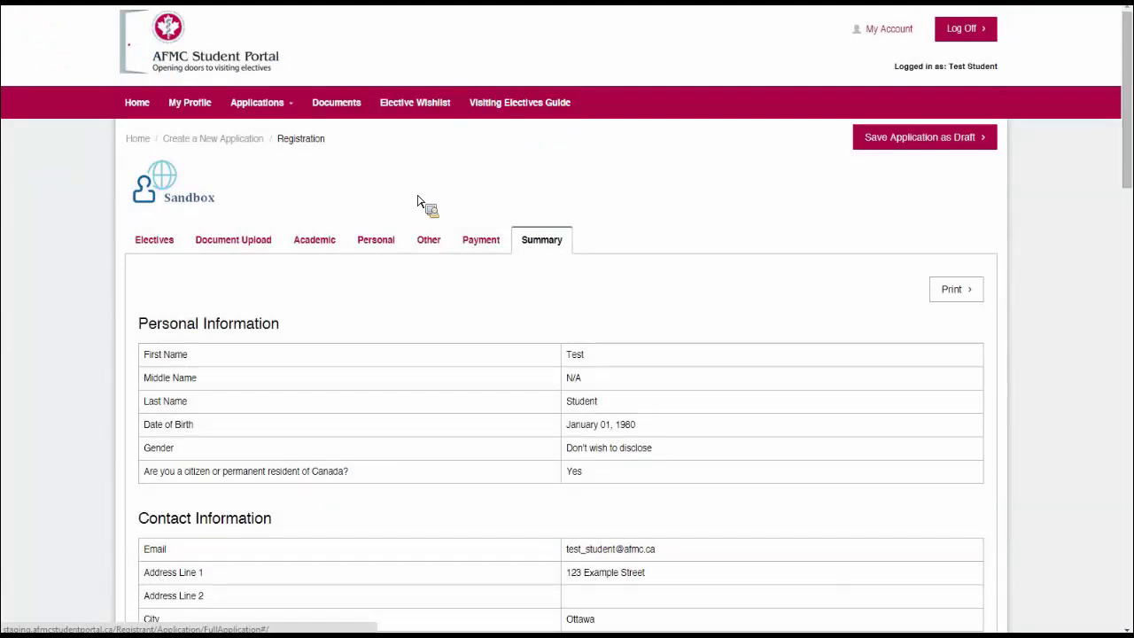
scroll(418, 198, down, 4)
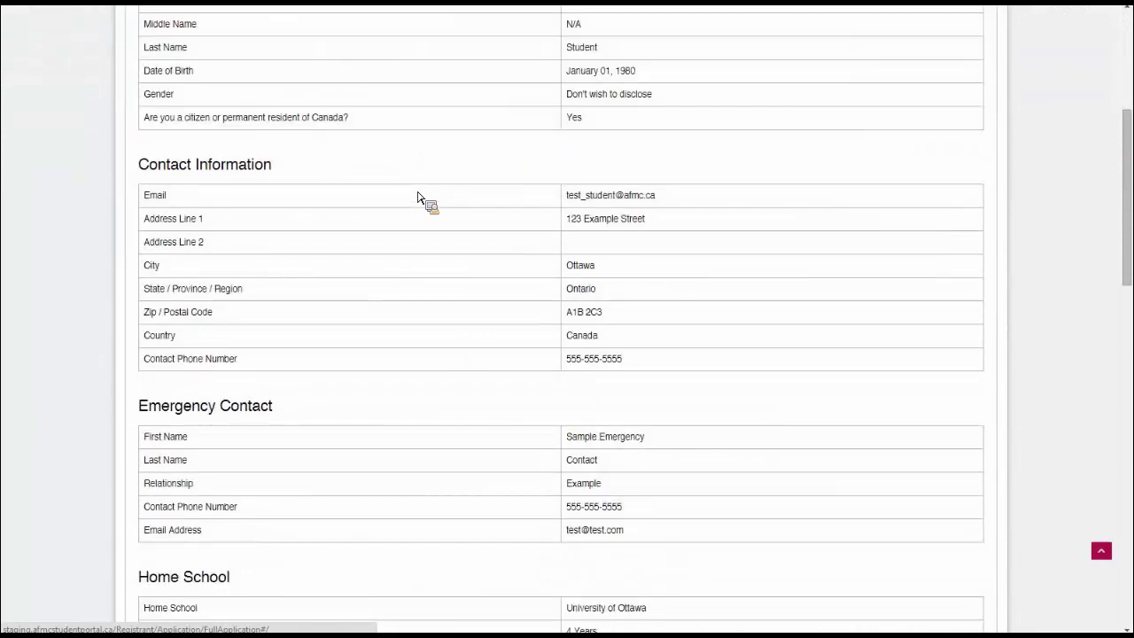
scroll(418, 198, down, 5)
scroll(392, 177, down, 3)
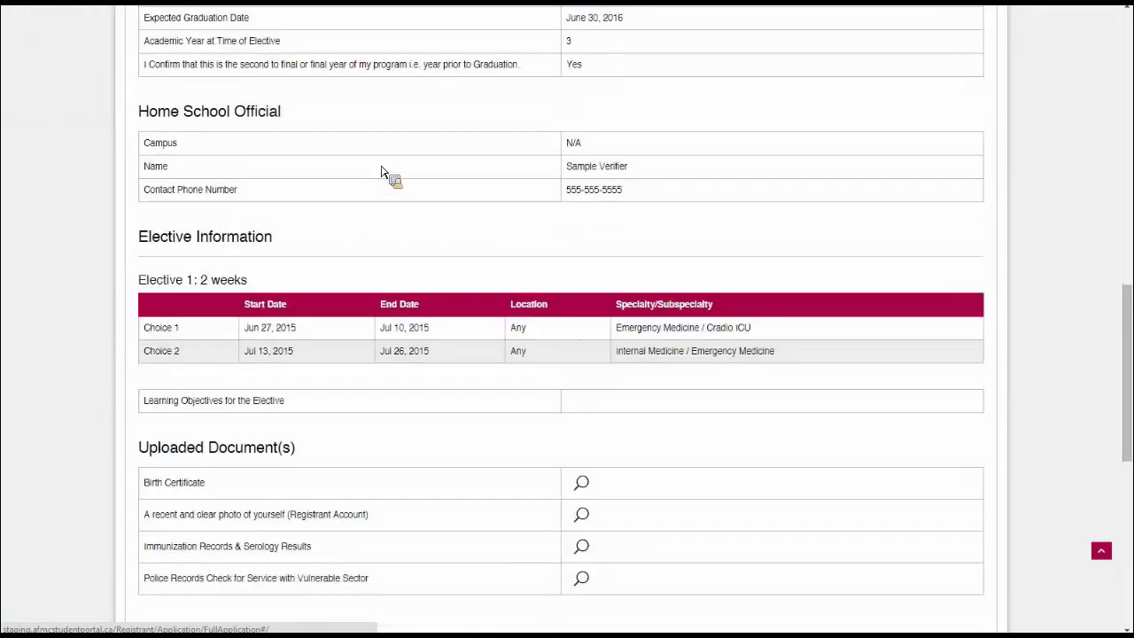
scroll(382, 171, down, 3)
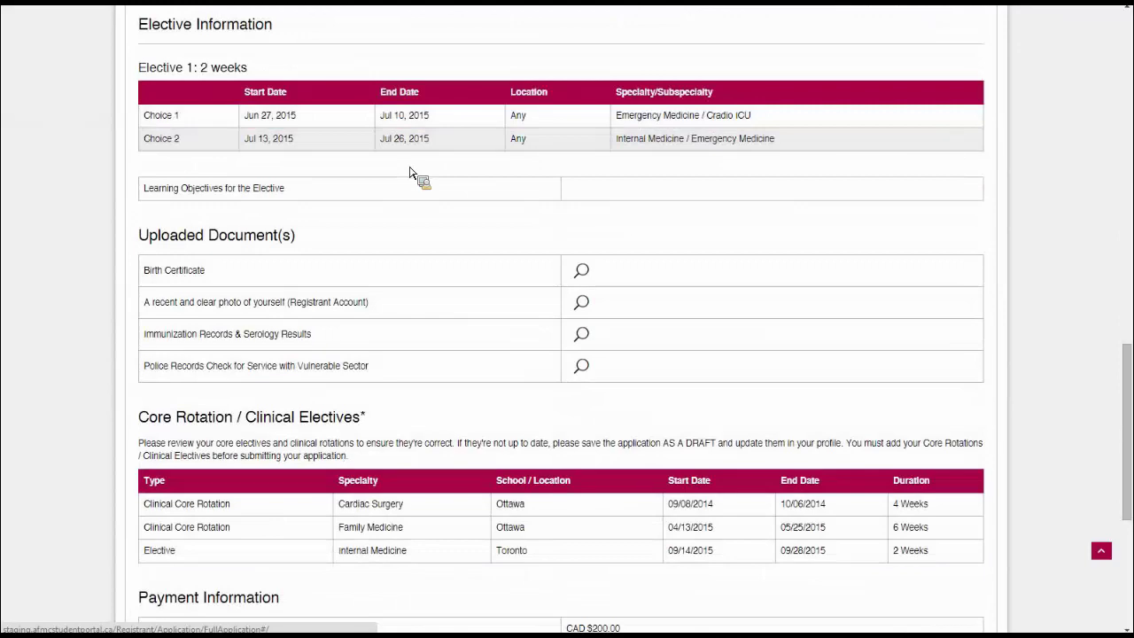
scroll(412, 175, down, 5)
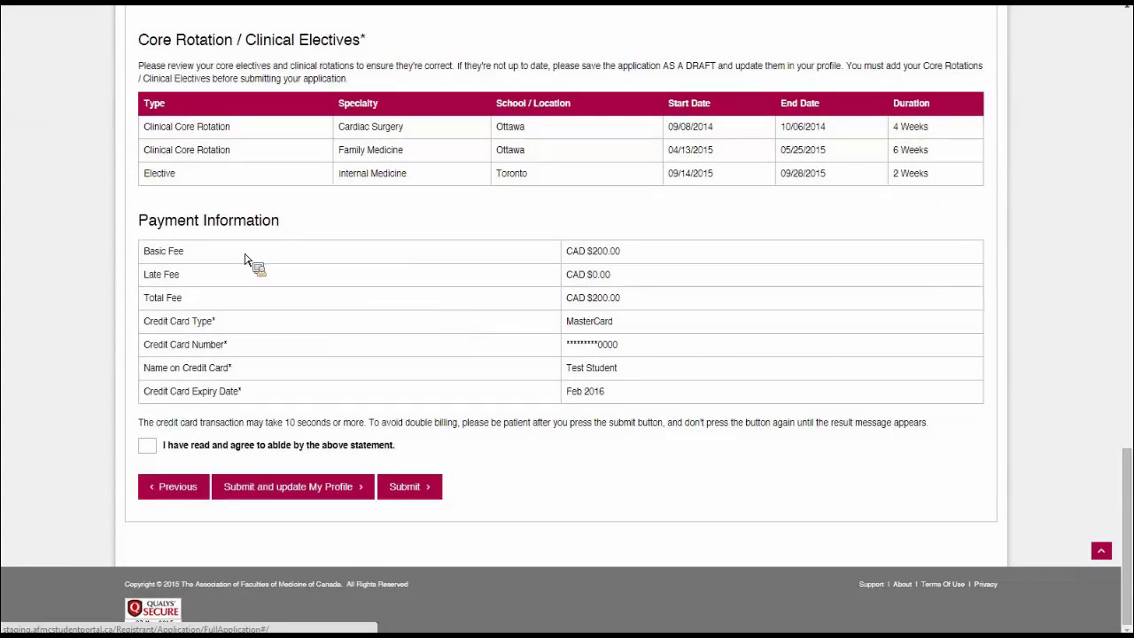
click(152, 448)
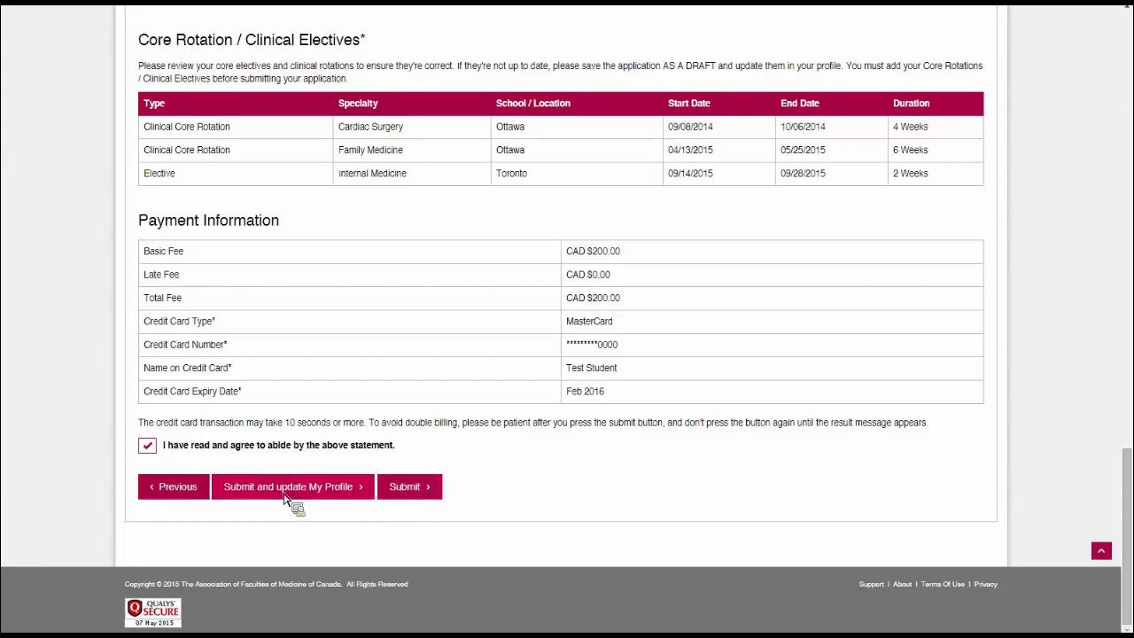
scroll(286, 501, up, 8)
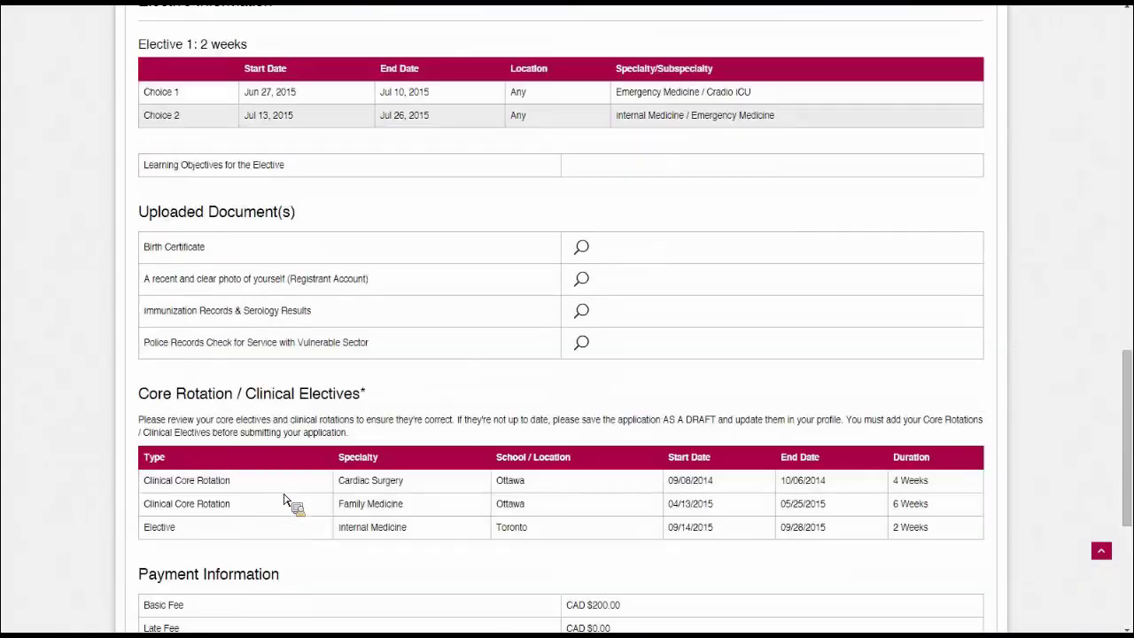
scroll(372, 319, up, 12)
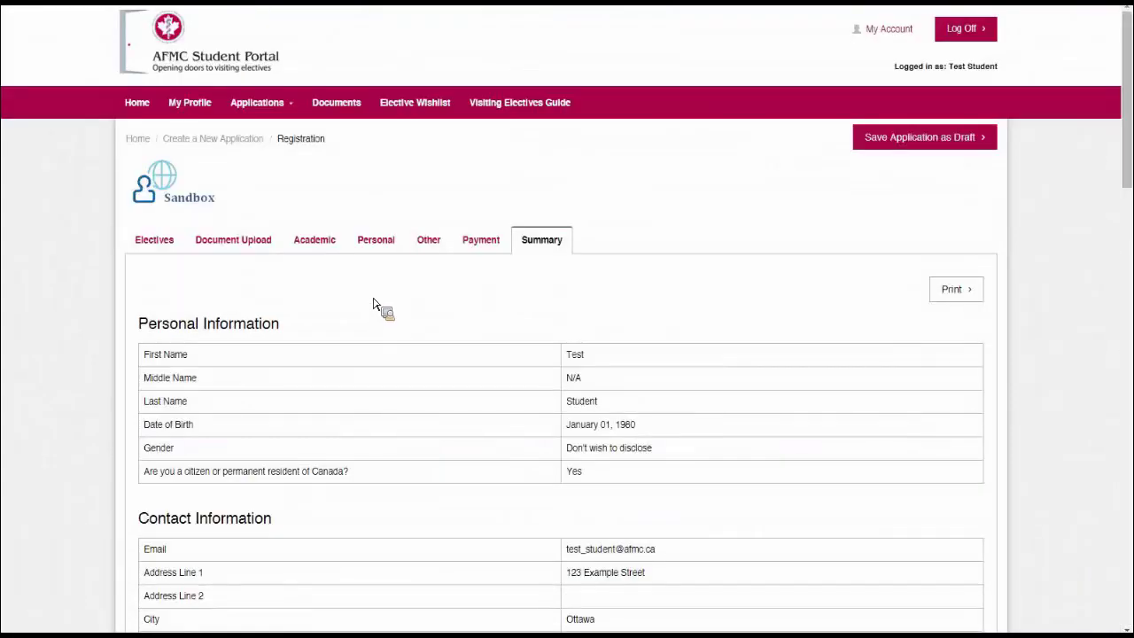
click(367, 256)
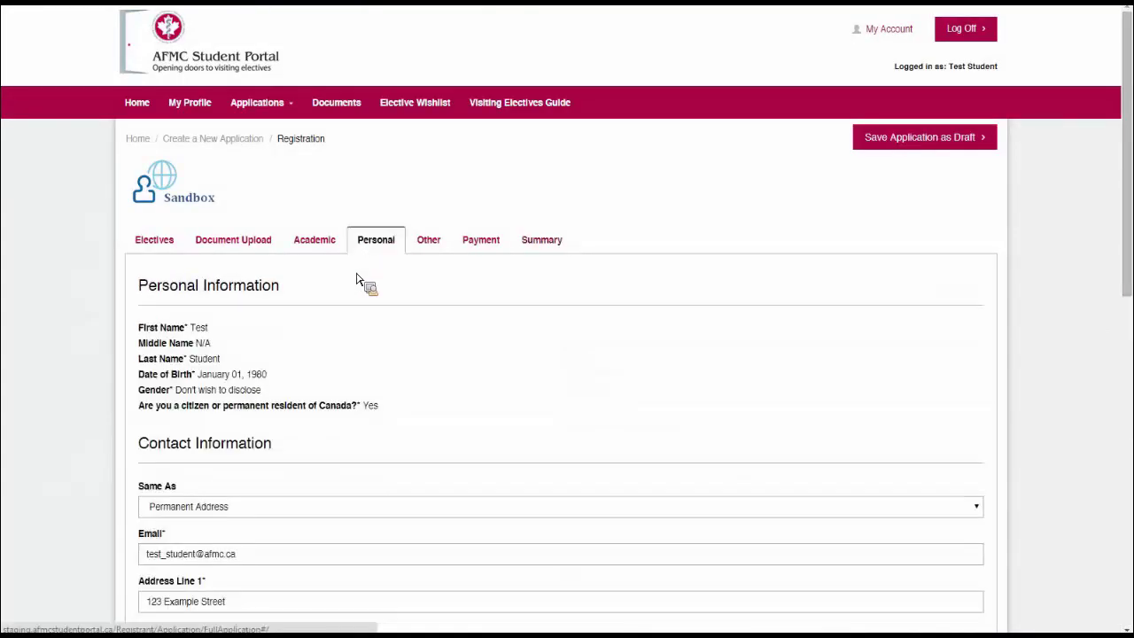
scroll(319, 332, down, 3)
scroll(274, 308, down, 6)
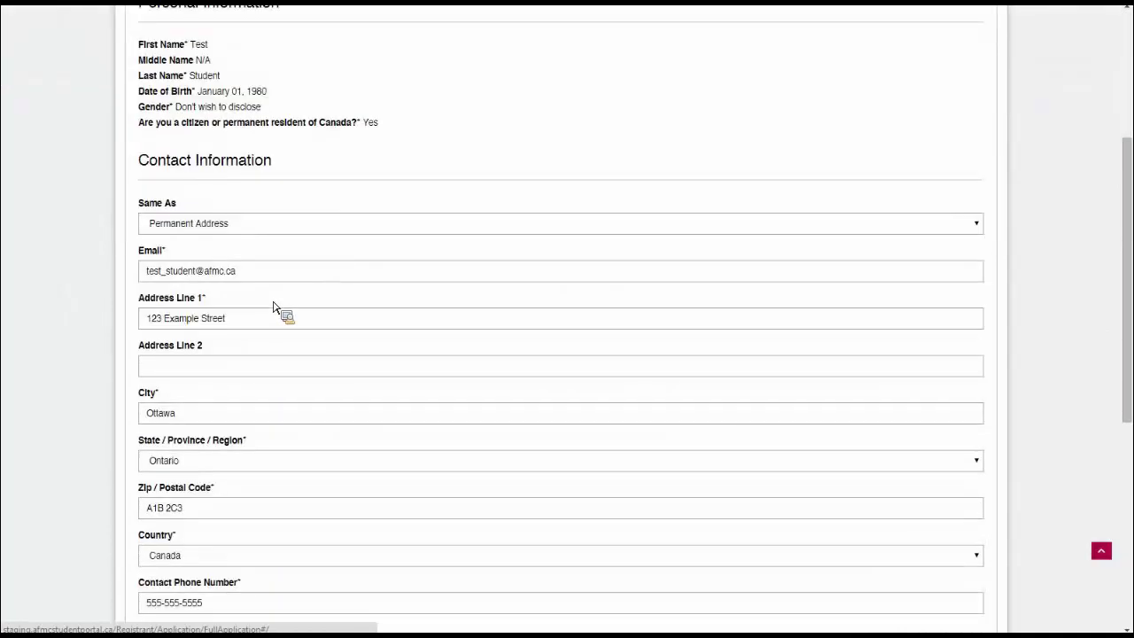
scroll(273, 307, up, 6)
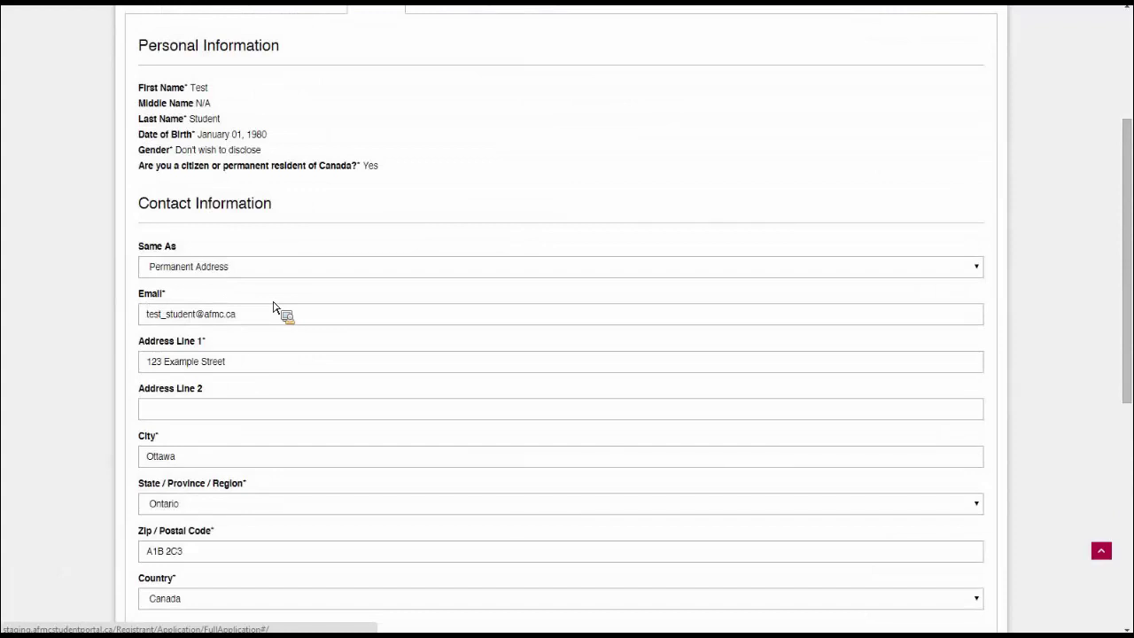
scroll(274, 307, down, 3)
scroll(274, 308, up, 2)
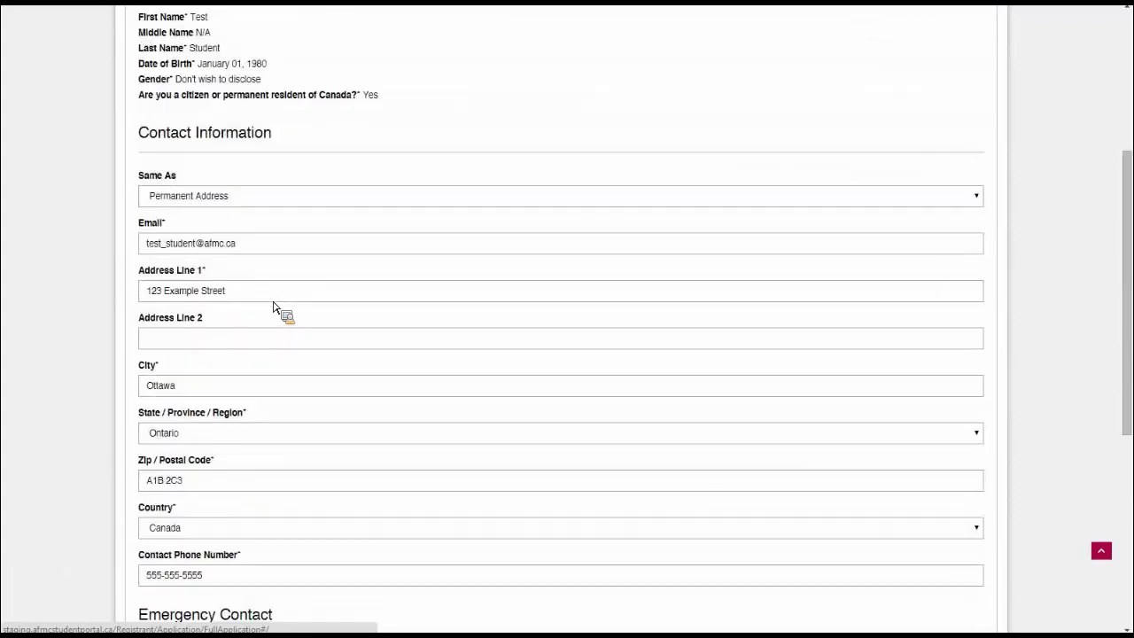
scroll(245, 200, down, 6)
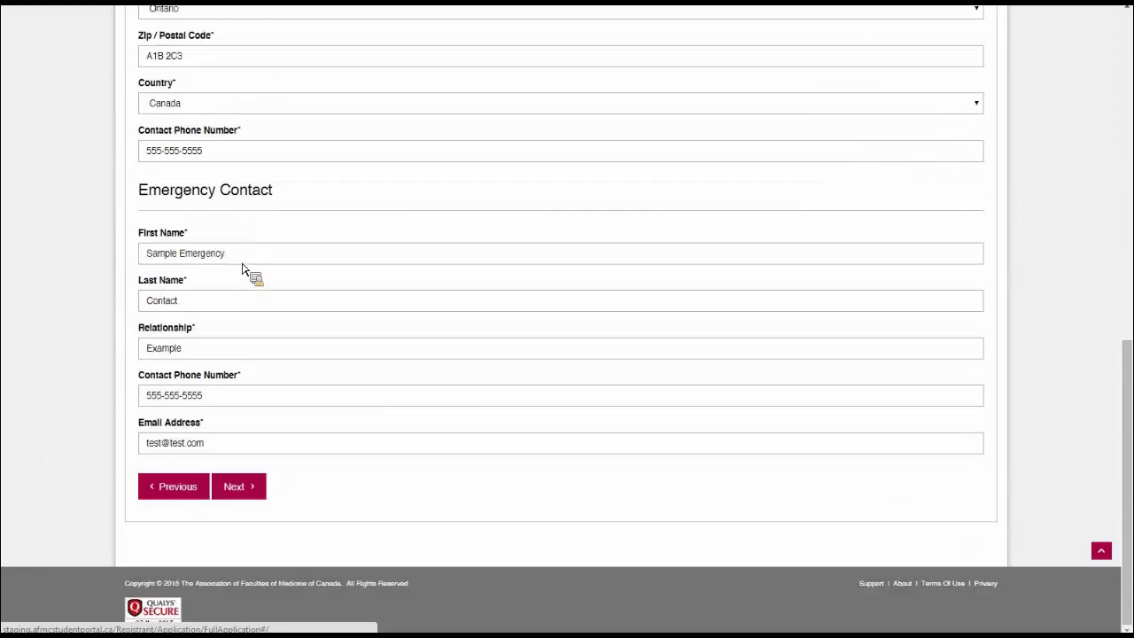
scroll(243, 269, up, 10)
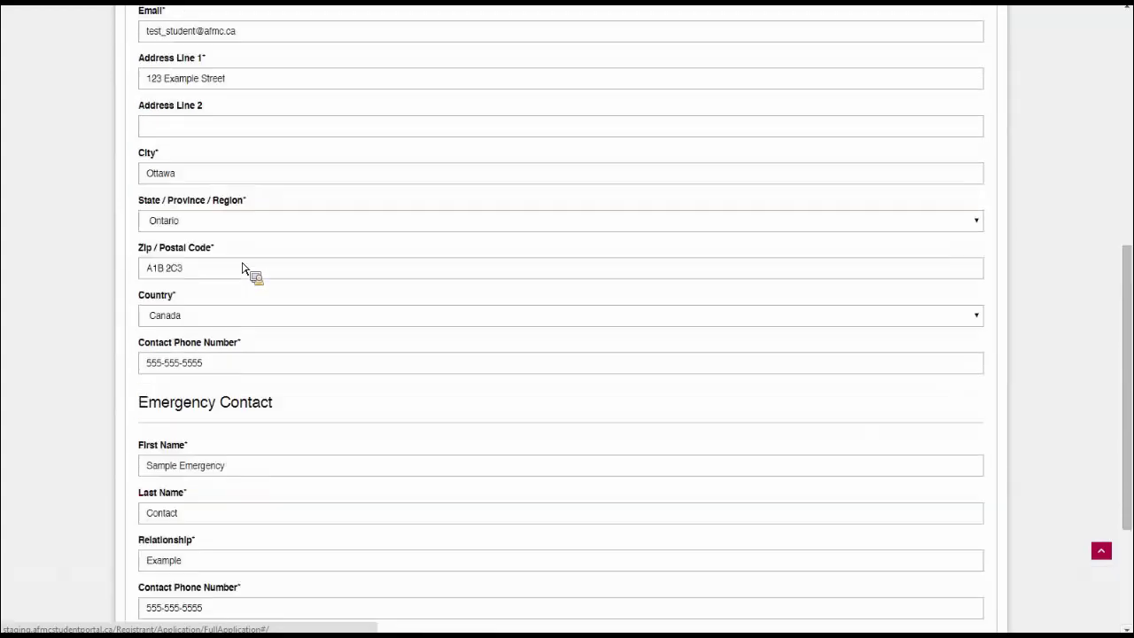
click(528, 147)
scroll(505, 364, down, 18)
scroll(333, 493, down, 2)
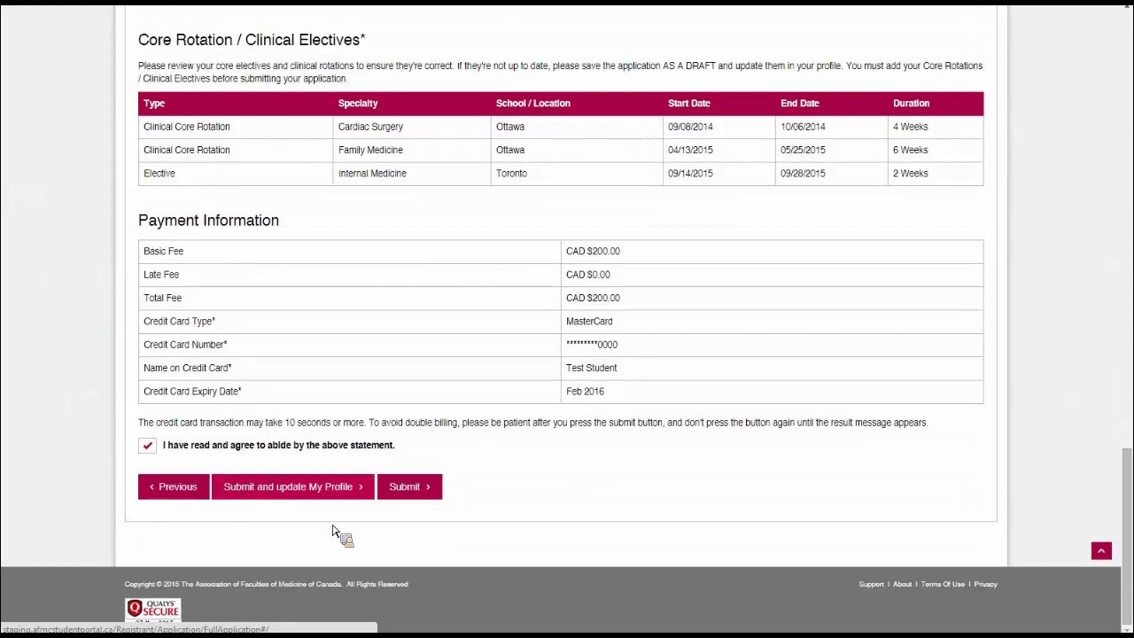
Submit the Sandbox elective application with its payment and highlight the Application Submitted confirmation.
click(409, 487)
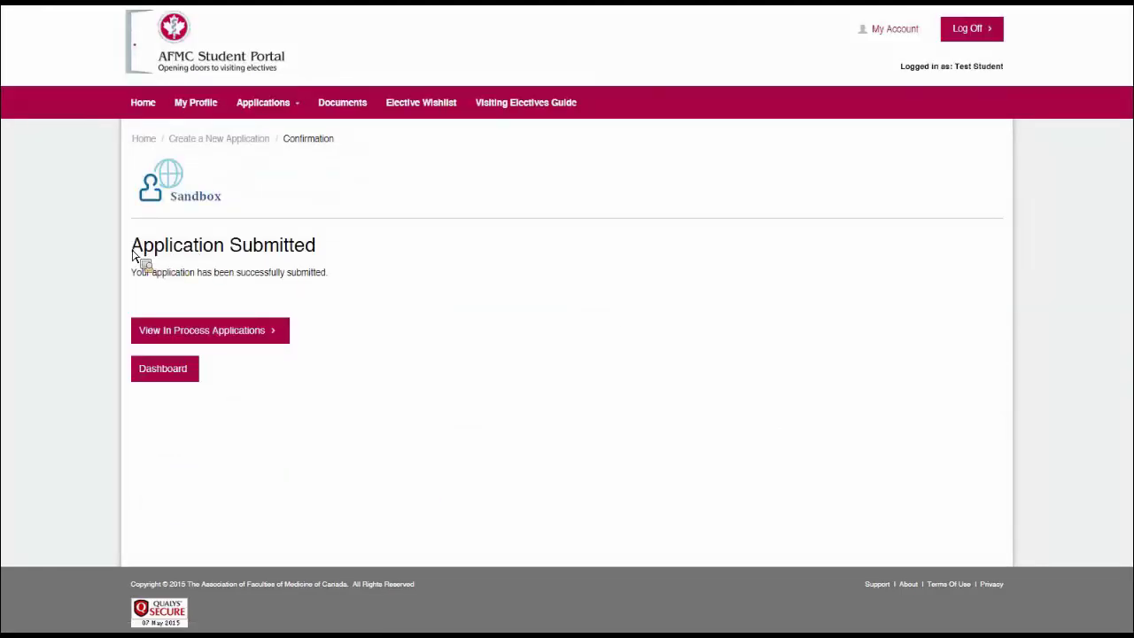
drag(133, 255, 380, 301)
click(370, 303)
On the Home dashboard, highlight the new AFMC Sandbox University application, submitted May 07, 2015, Under Review.
click(142, 106)
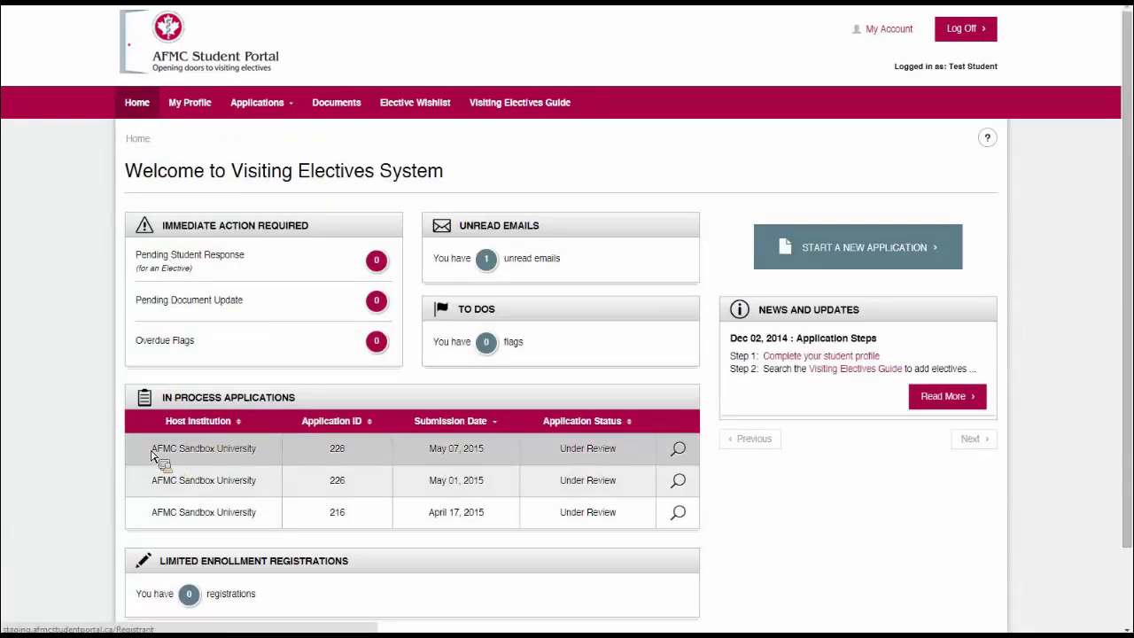
drag(151, 457, 263, 455)
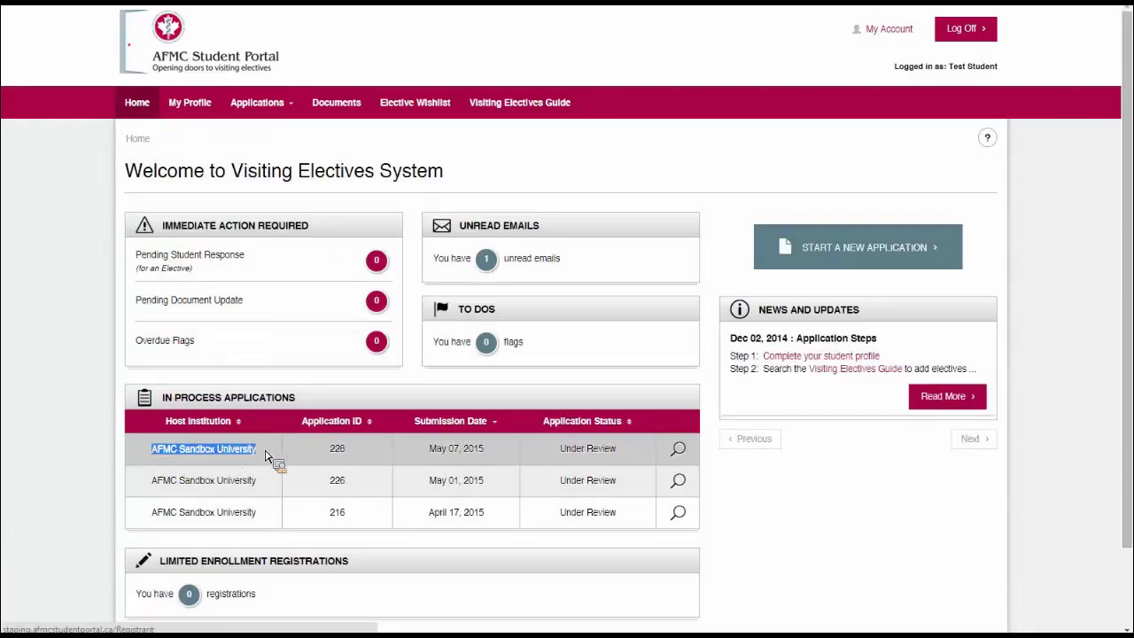
click(354, 454)
drag(428, 449, 627, 454)
click(767, 506)
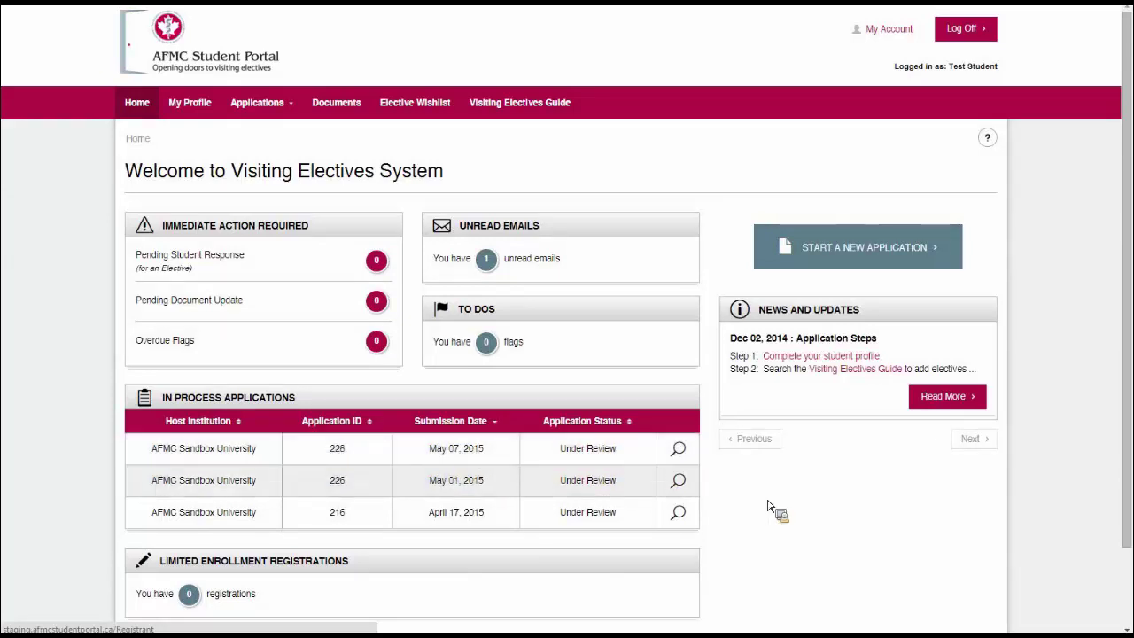